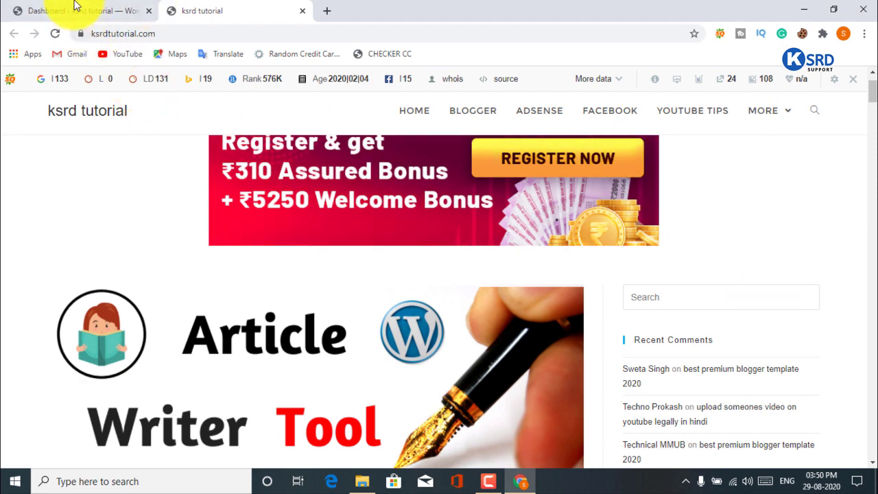
Step: Look over the ksrd tutorial homepage and switch to the site's WordPress dashboard
{"action": "scroll", "coordinate": [291, 321], "scroll_direction": "down", "scroll_amount": 5}
{"action": "scroll", "coordinate": [343, 333], "scroll_direction": "up", "scroll_amount": 1}
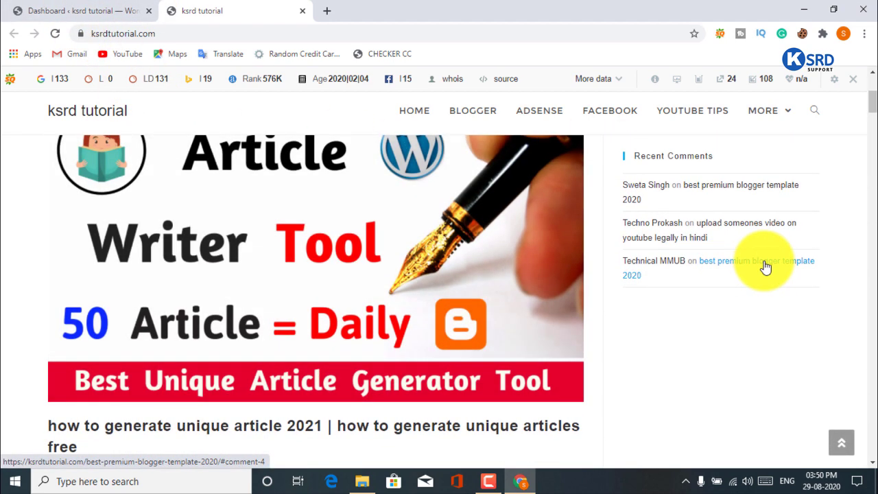
{"action": "left_click", "coordinate": [108, 9]}
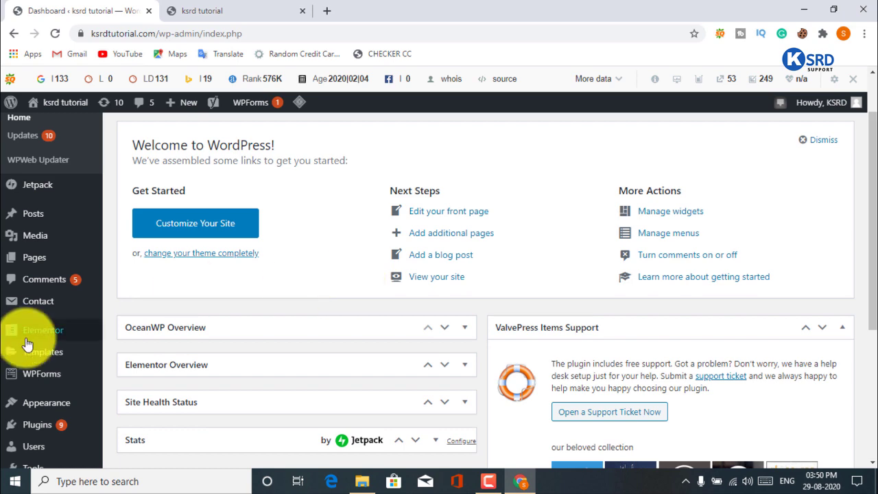
Step: Examine the WordPress dashboard's admin menu, including the installed plugin entries, and its overview widgets
{"action": "scroll", "coordinate": [55, 272], "scroll_direction": "down", "scroll_amount": 1}
{"action": "scroll", "coordinate": [55, 273], "scroll_direction": "down", "scroll_amount": 4}
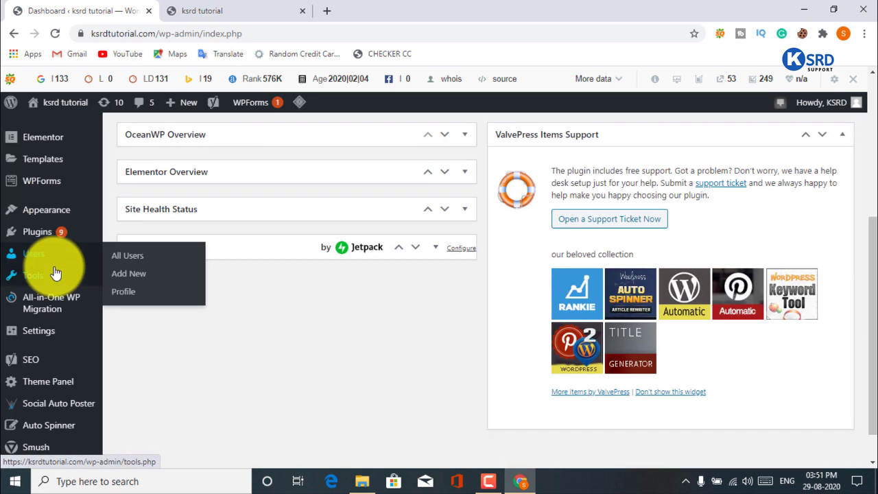
{"action": "scroll", "coordinate": [123, 268], "scroll_direction": "up", "scroll_amount": 5}
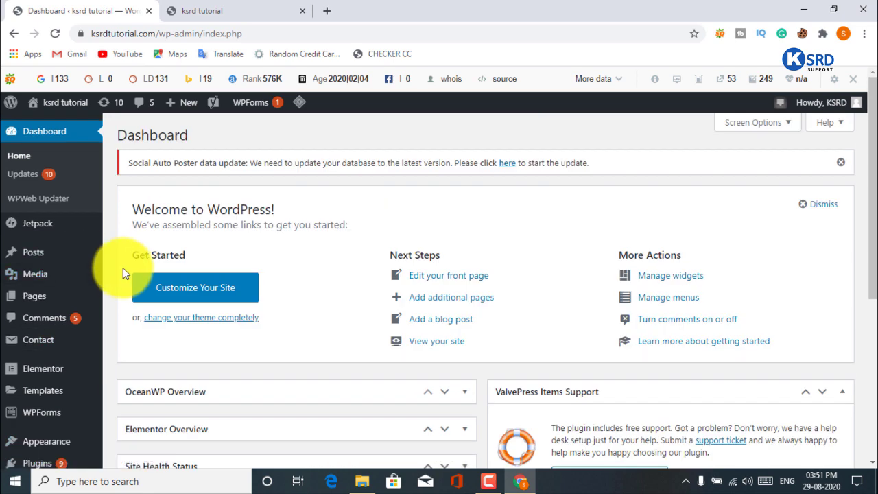
{"action": "scroll", "coordinate": [68, 302], "scroll_direction": "down", "scroll_amount": 4}
{"action": "scroll", "coordinate": [78, 226], "scroll_direction": "up", "scroll_amount": 5}
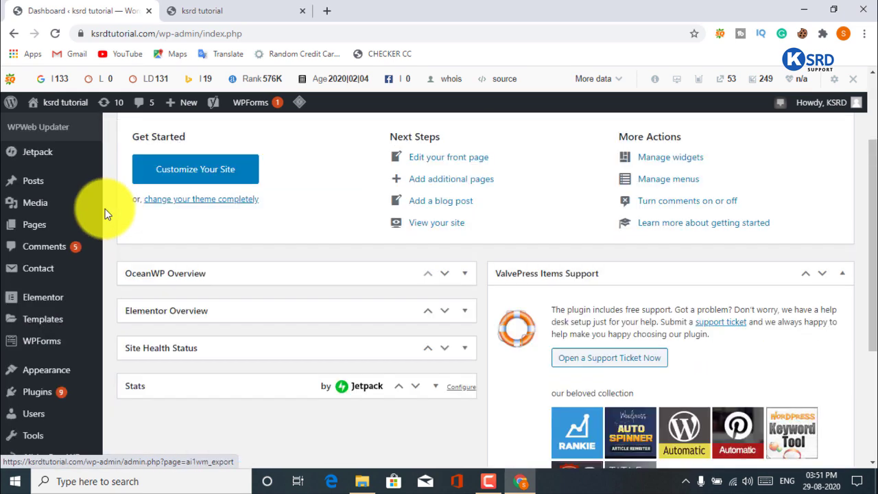
{"action": "scroll", "coordinate": [68, 275], "scroll_direction": "down", "scroll_amount": 4}
{"action": "mouse_move", "coordinate": [59, 290]}
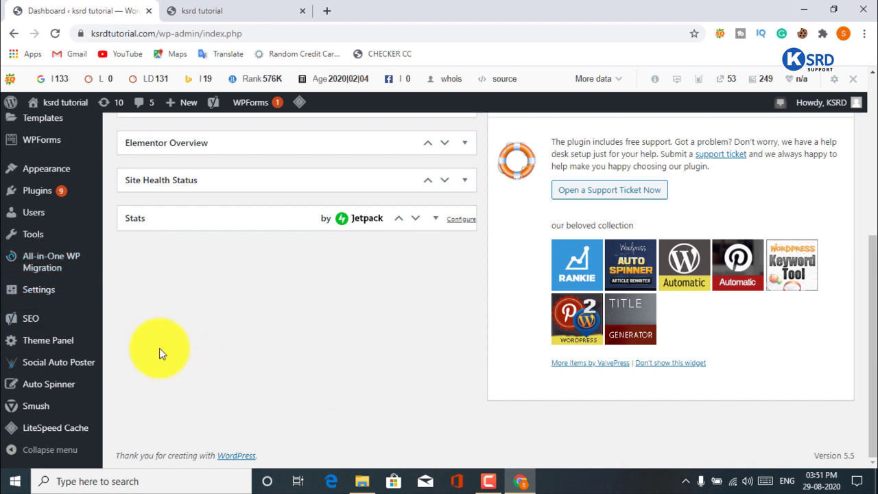
{"action": "mouse_move", "coordinate": [20, 382]}
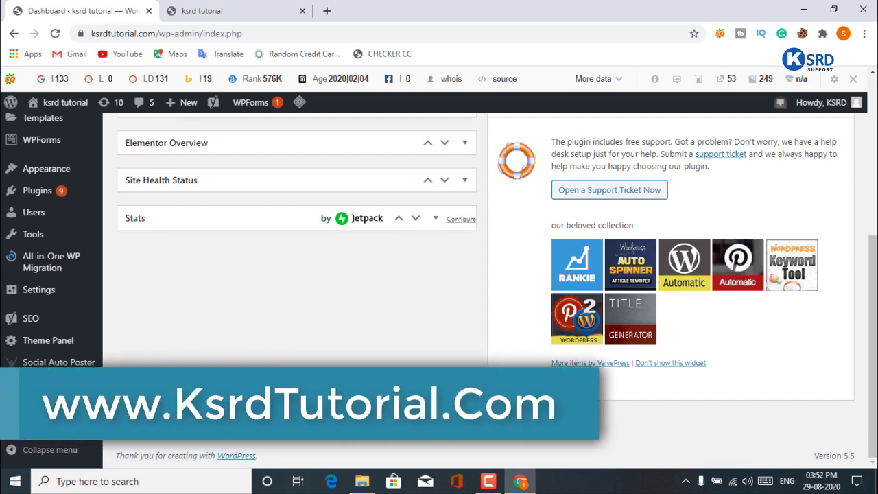
{"action": "scroll", "coordinate": [471, 335], "scroll_direction": "up", "scroll_amount": 5}
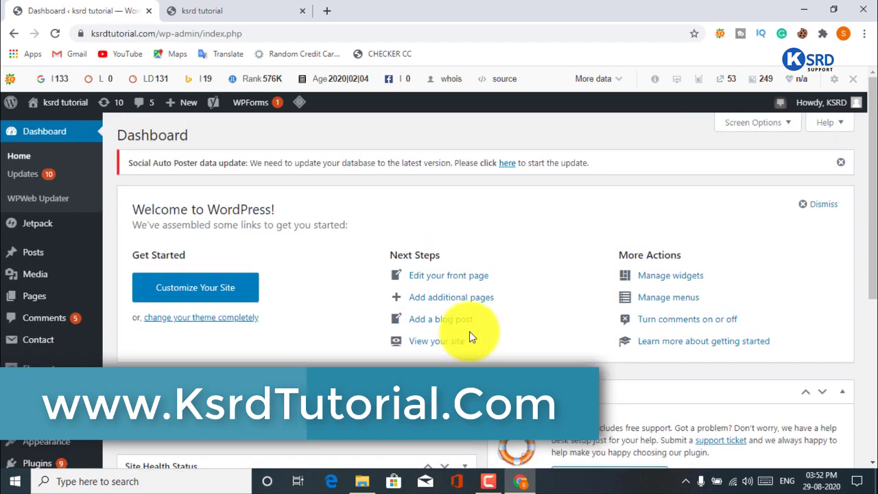
{"action": "scroll", "coordinate": [367, 295], "scroll_direction": "down", "scroll_amount": 5}
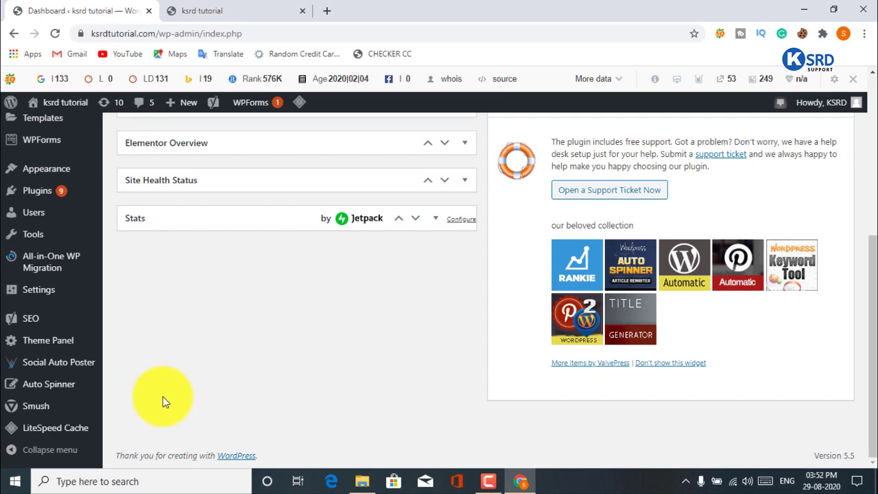
{"action": "scroll", "coordinate": [163, 402], "scroll_direction": "up", "scroll_amount": 2}
{"action": "scroll", "coordinate": [163, 397], "scroll_direction": "down", "scroll_amount": 2}
{"action": "scroll", "coordinate": [162, 397], "scroll_direction": "up", "scroll_amount": 3}
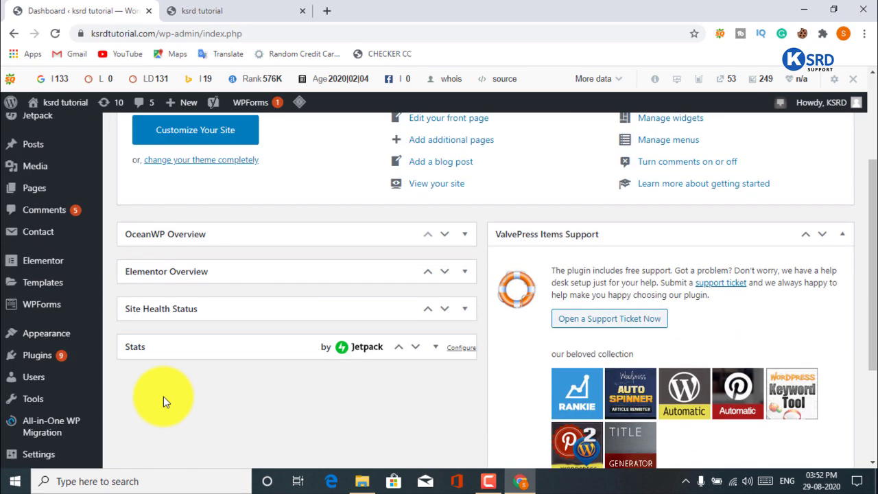
{"action": "scroll", "coordinate": [164, 403], "scroll_direction": "down", "scroll_amount": 2}
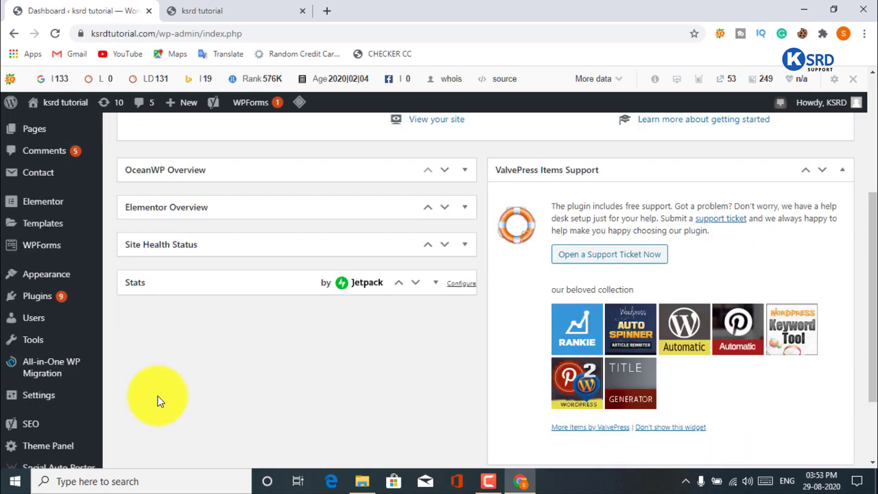
{"action": "scroll", "coordinate": [158, 401], "scroll_direction": "up", "scroll_amount": 3}
{"action": "scroll", "coordinate": [159, 392], "scroll_direction": "down", "scroll_amount": 4}
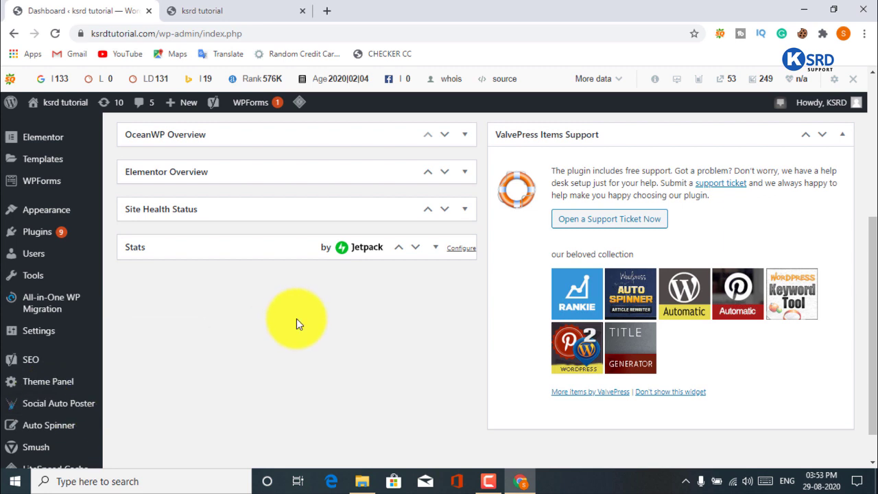
{"action": "scroll", "coordinate": [298, 319], "scroll_direction": "up", "scroll_amount": 1}
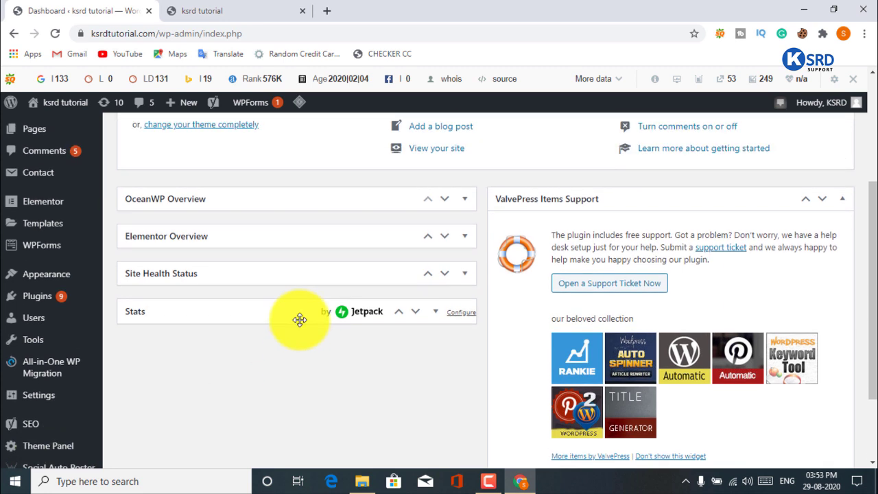
{"action": "scroll", "coordinate": [300, 320], "scroll_direction": "down", "scroll_amount": 2}
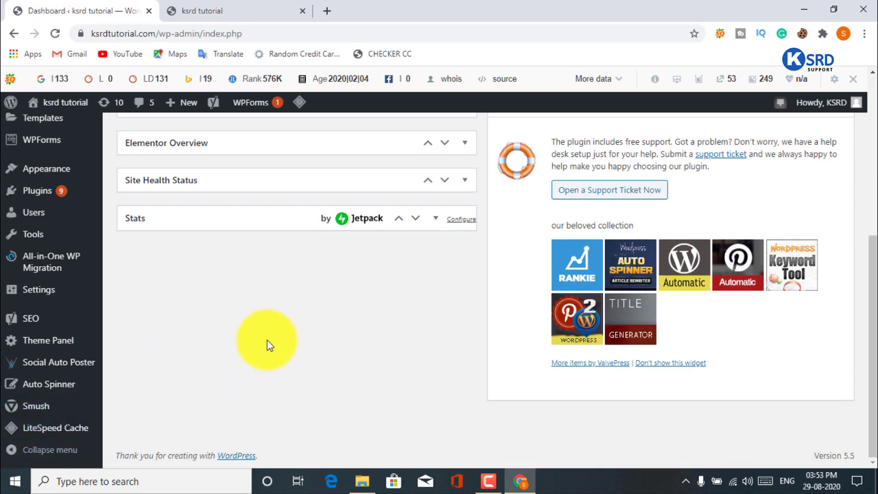
{"action": "scroll", "coordinate": [245, 349], "scroll_direction": "up", "scroll_amount": 1}
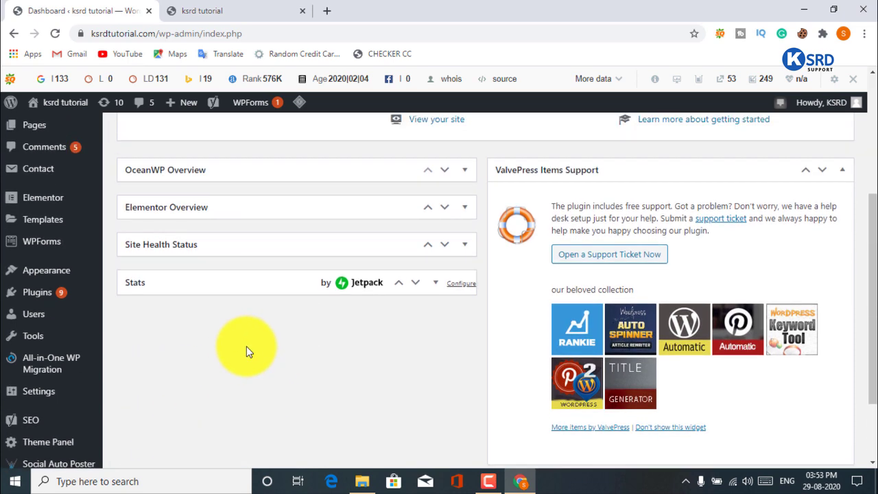
{"action": "scroll", "coordinate": [245, 351], "scroll_direction": "up", "scroll_amount": 1}
{"action": "scroll", "coordinate": [246, 352], "scroll_direction": "down", "scroll_amount": 2}
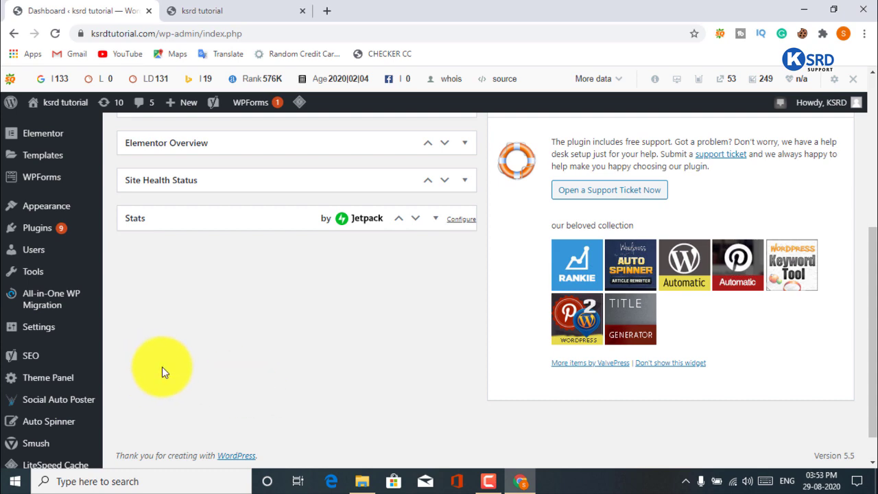
{"action": "scroll", "coordinate": [147, 388], "scroll_direction": "up", "scroll_amount": 1}
{"action": "scroll", "coordinate": [147, 388], "scroll_direction": "up", "scroll_amount": 2}
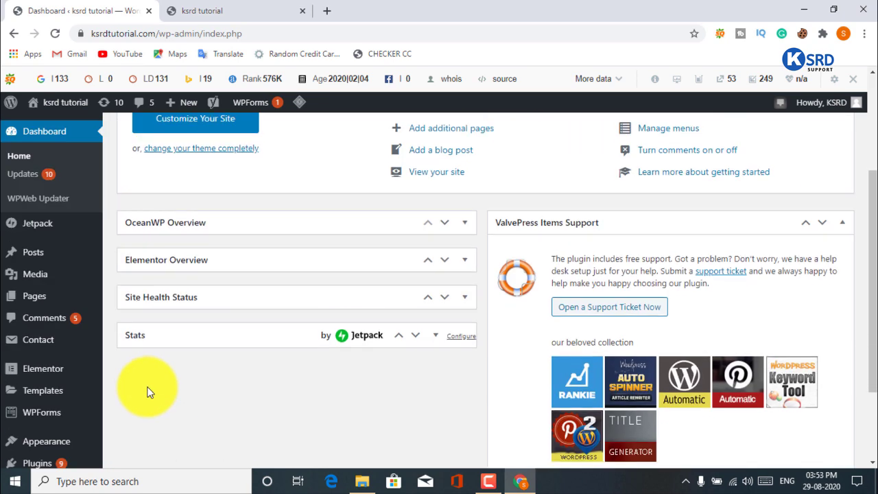
{"action": "scroll", "coordinate": [151, 388], "scroll_direction": "down", "scroll_amount": 3}
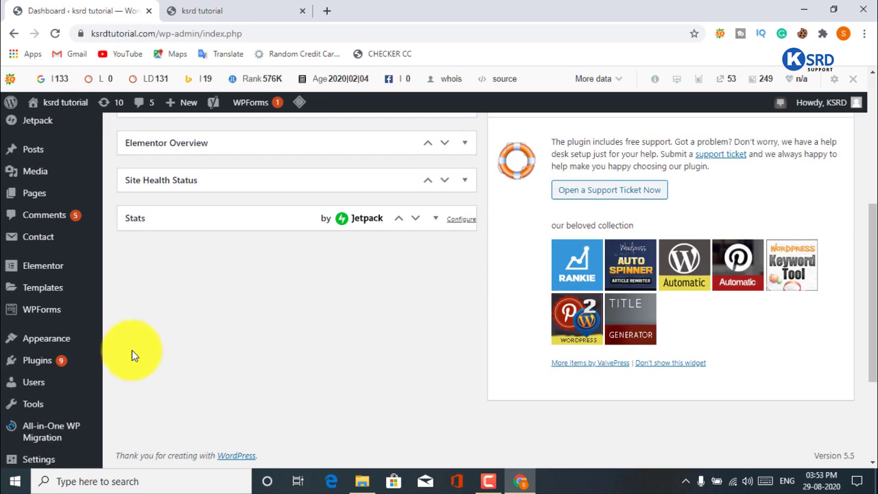
{"action": "scroll", "coordinate": [132, 350], "scroll_direction": "up", "scroll_amount": 4}
{"action": "scroll", "coordinate": [55, 172], "scroll_direction": "up", "scroll_amount": 1}
Step: Open the settings page of the Auto Spinner plugin
{"action": "scroll", "coordinate": [59, 373], "scroll_direction": "down", "scroll_amount": 5}
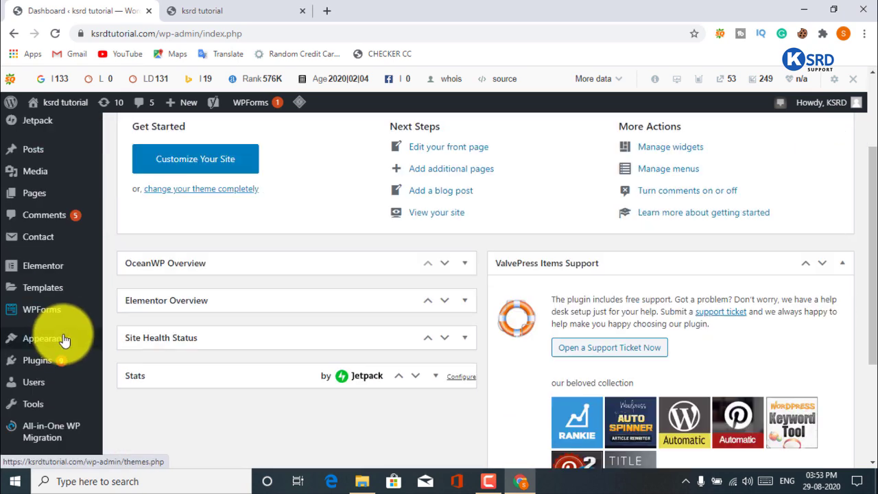
{"action": "mouse_move", "coordinate": [58, 395]}
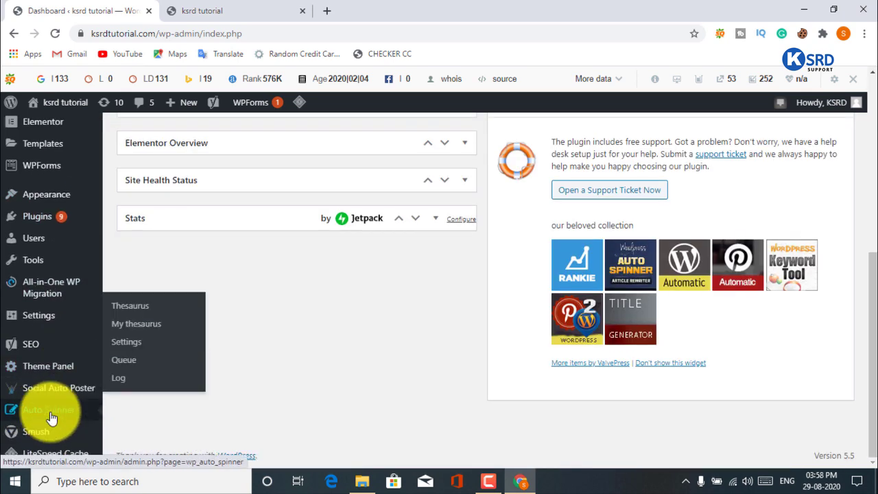
{"action": "left_click", "coordinate": [130, 347]}
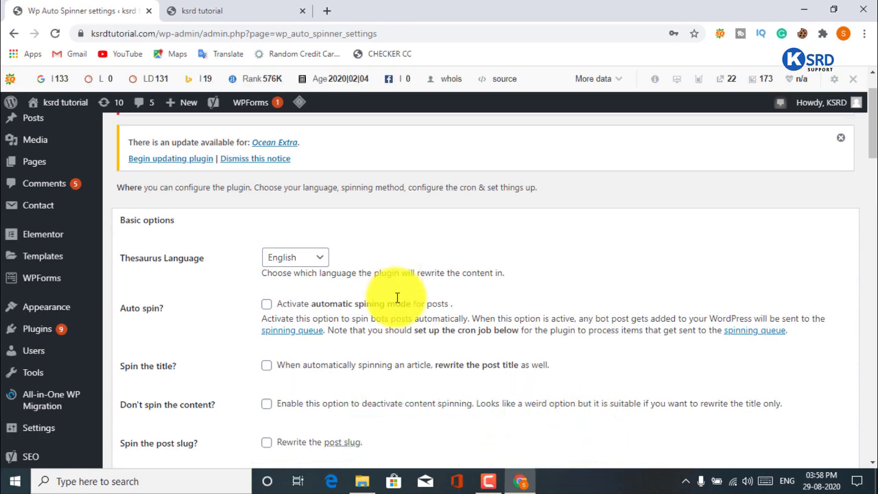
Step: Activate the automatic spinning mode for posts in the basic options and deactivate it again
{"action": "scroll", "coordinate": [387, 306], "scroll_direction": "down", "scroll_amount": 3}
{"action": "scroll", "coordinate": [380, 313], "scroll_direction": "up", "scroll_amount": 1}
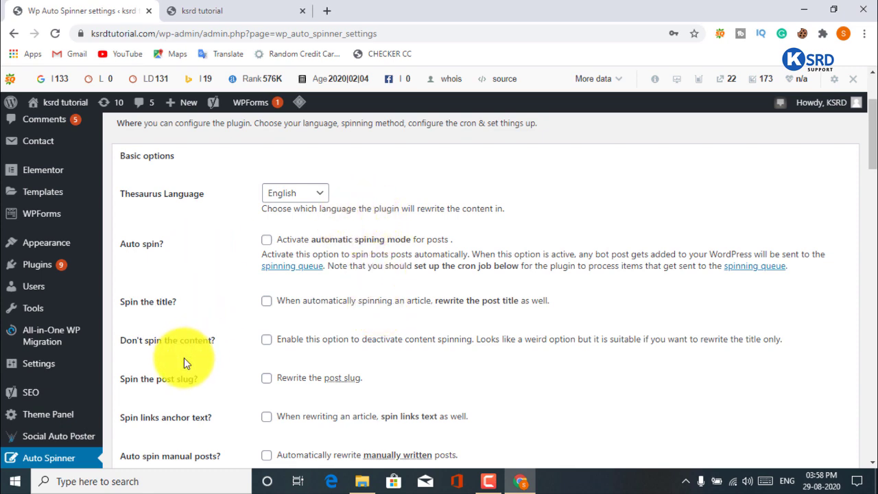
{"action": "scroll", "coordinate": [206, 343], "scroll_direction": "down", "scroll_amount": 1}
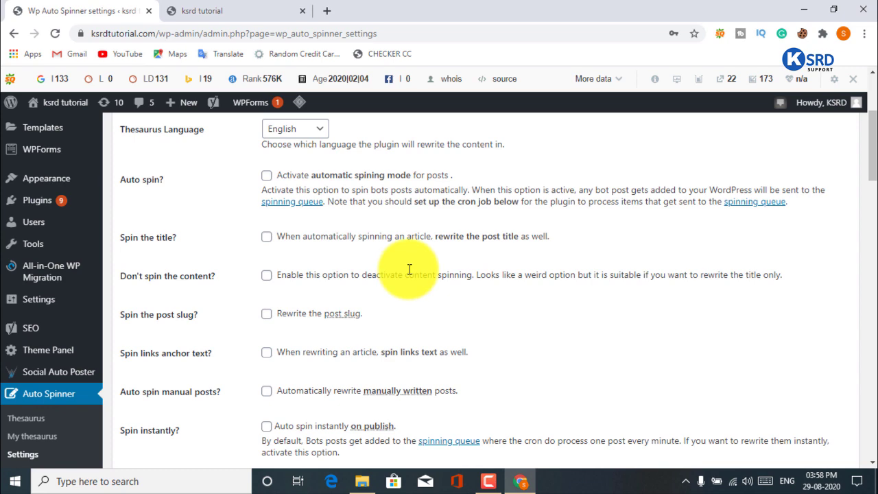
{"action": "scroll", "coordinate": [409, 269], "scroll_direction": "up", "scroll_amount": 1}
{"action": "scroll", "coordinate": [348, 228], "scroll_direction": "down", "scroll_amount": 1}
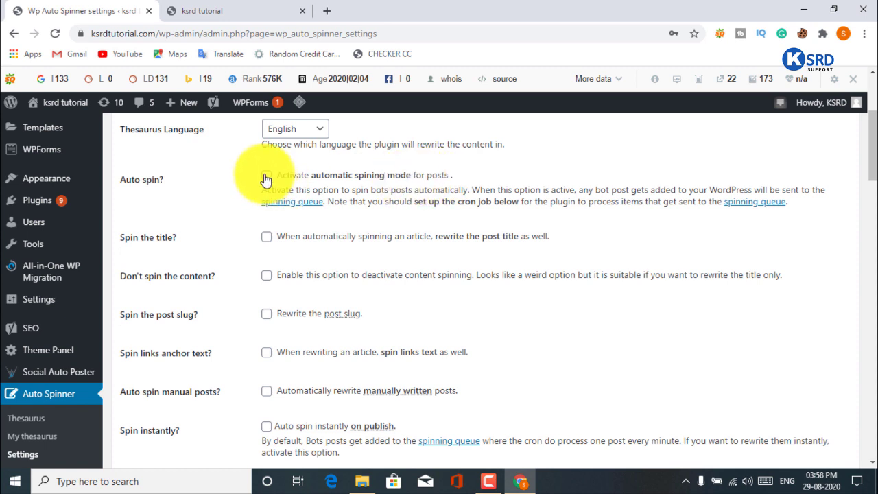
{"action": "left_click", "coordinate": [266, 176]}
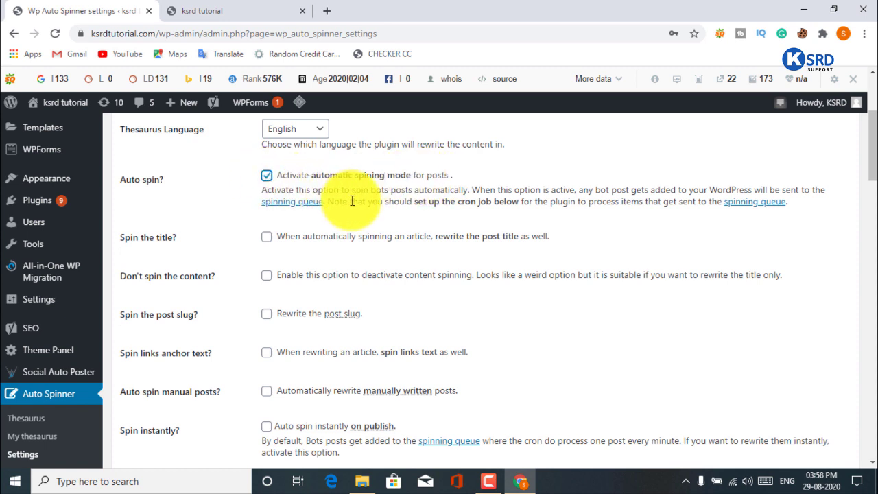
{"action": "left_click", "coordinate": [266, 176]}
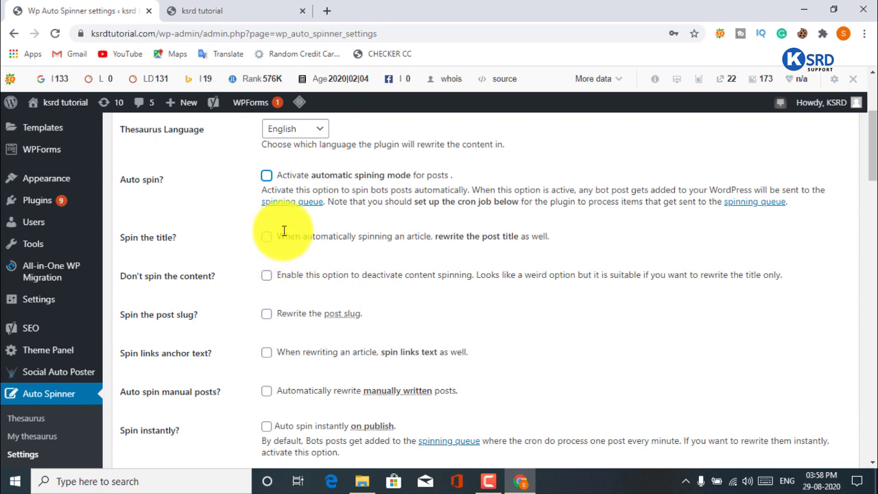
Step: Enable the "Spin the title?" option to rewrite the post title when an article is automatically spun
{"action": "left_click_drag", "start_coordinate": [289, 236], "coordinate": [435, 261]}
{"action": "left_click", "coordinate": [344, 240]}
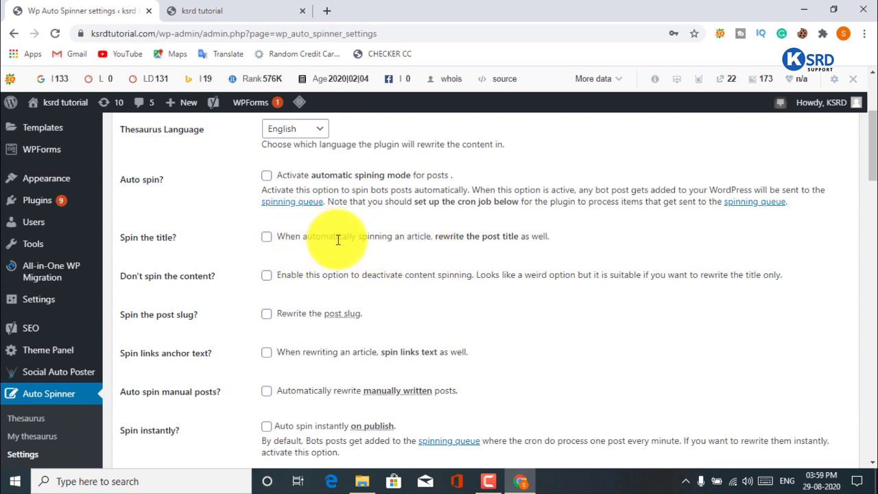
{"action": "left_click", "coordinate": [266, 237]}
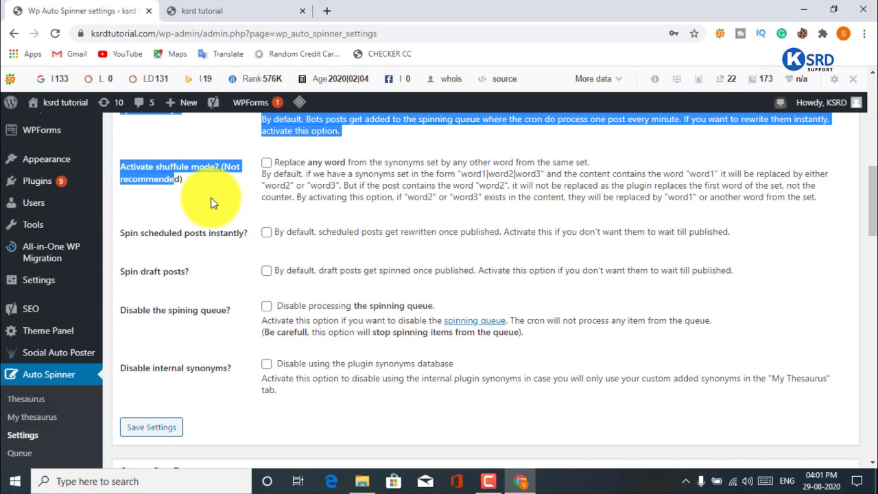
Step: Examine the shuffle mode description, the remaining basic options, the custom post types and the cron job setup
{"action": "left_click", "coordinate": [210, 199]}
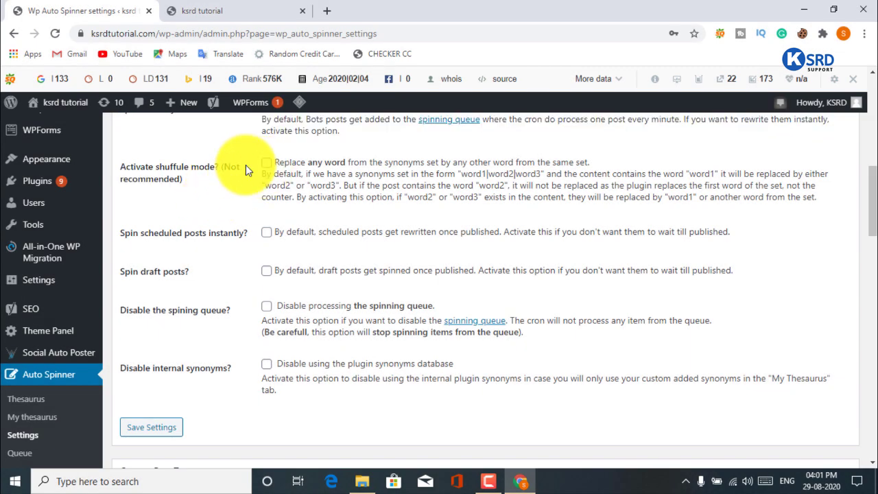
{"action": "left_click_drag", "start_coordinate": [382, 186], "coordinate": [523, 188]}
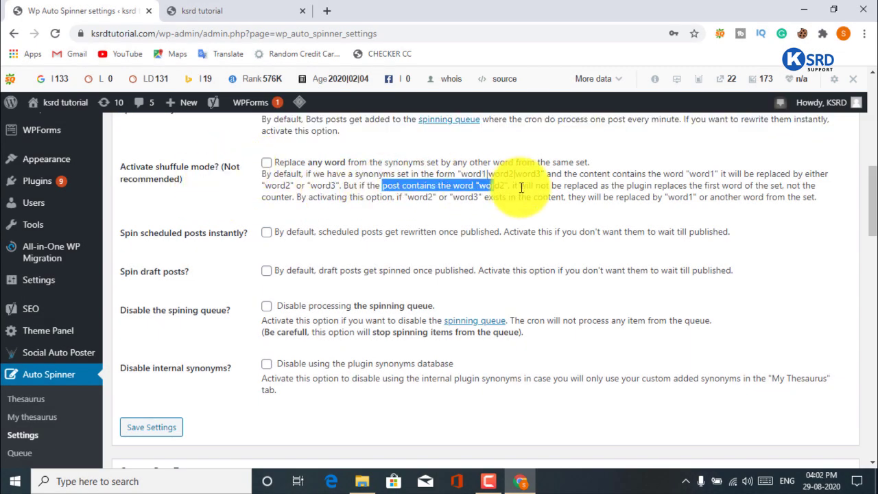
{"action": "left_click", "coordinate": [598, 173]}
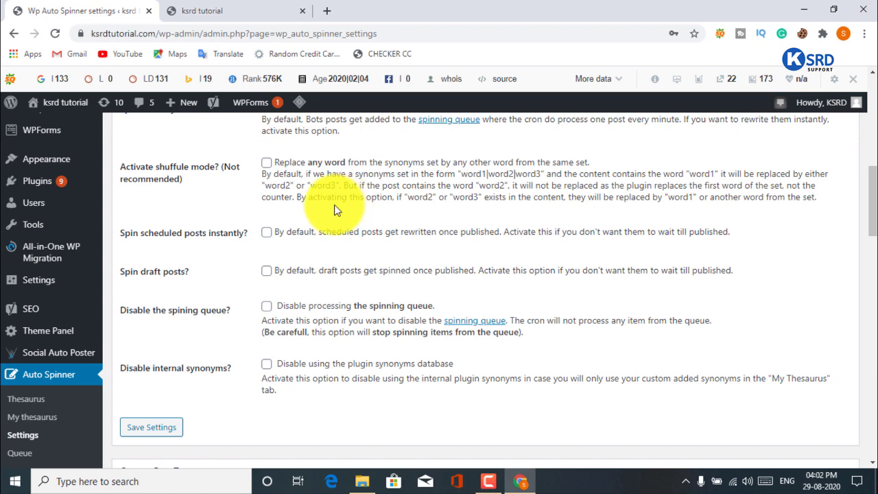
{"action": "scroll", "coordinate": [334, 205], "scroll_direction": "down", "scroll_amount": 1}
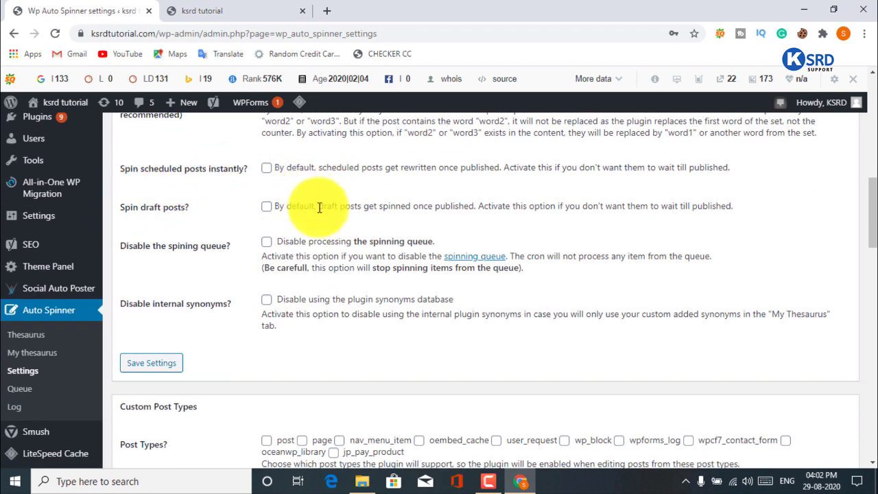
{"action": "scroll", "coordinate": [319, 207], "scroll_direction": "down", "scroll_amount": 1}
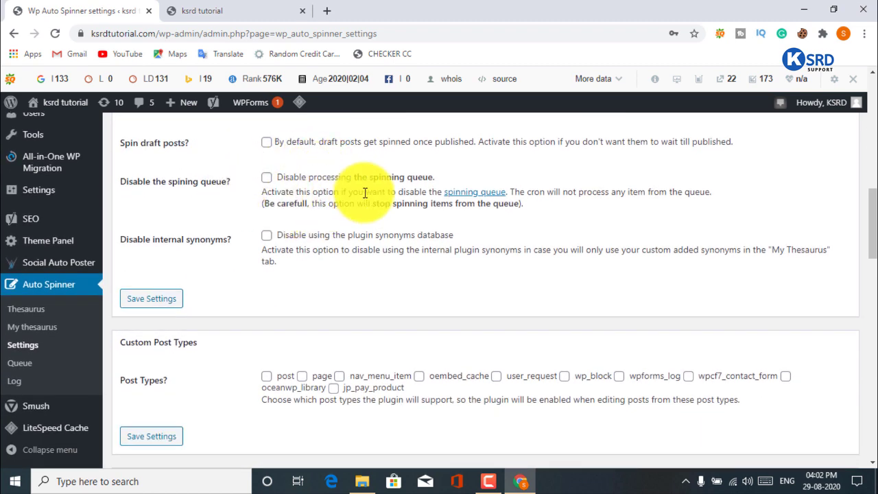
{"action": "scroll", "coordinate": [341, 231], "scroll_direction": "down", "scroll_amount": 1}
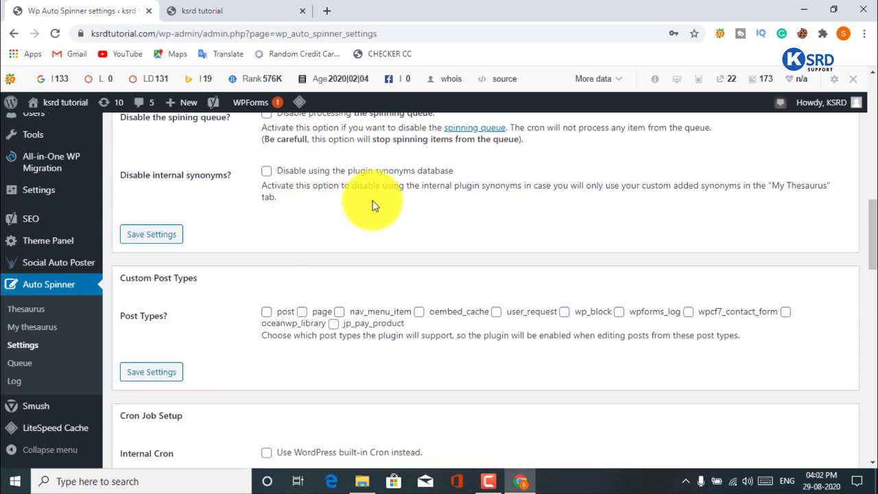
{"action": "scroll", "coordinate": [376, 220], "scroll_direction": "down", "scroll_amount": 2}
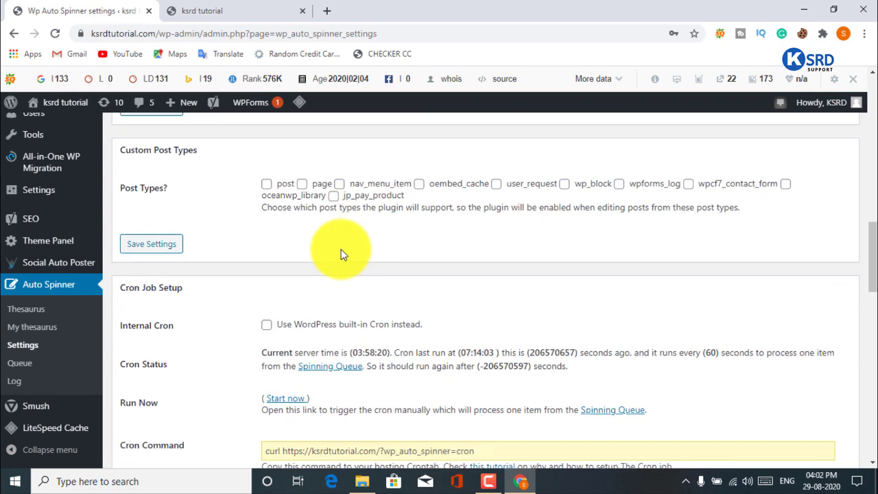
Step: Enable the plugin for the "post" type under Custom Post Types
{"action": "left_click", "coordinate": [267, 184]}
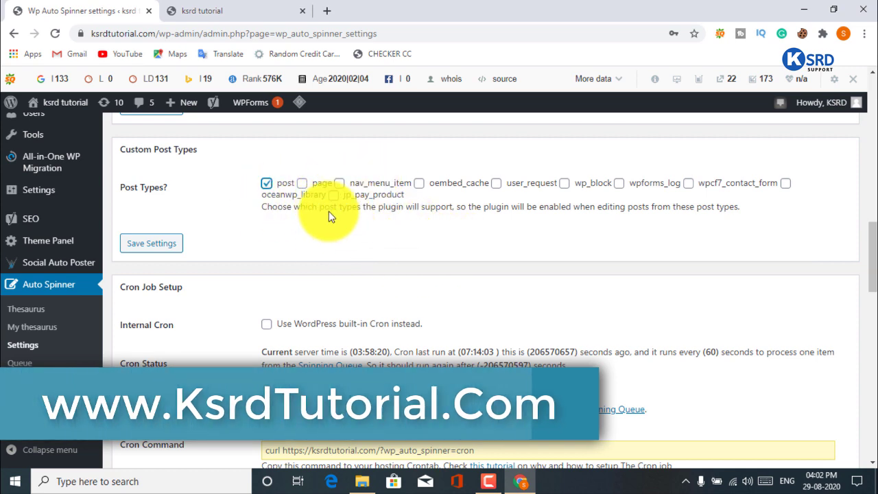
{"action": "scroll", "coordinate": [307, 258], "scroll_direction": "down", "scroll_amount": 2}
{"action": "scroll", "coordinate": [310, 252], "scroll_direction": "up", "scroll_amount": 3}
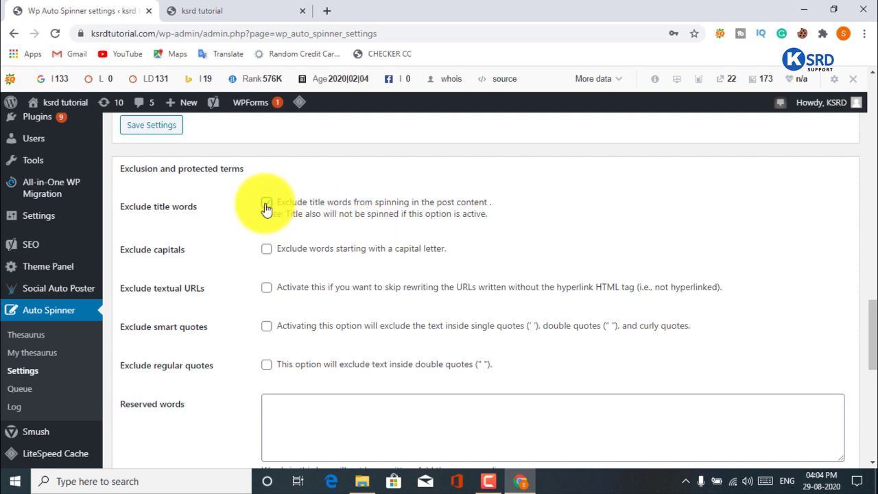
Step: Turn off the "Exclude title words" option in the exclusion and protected terms
{"action": "left_click", "coordinate": [267, 208]}
{"action": "scroll", "coordinate": [252, 234], "scroll_direction": "down", "scroll_amount": 1}
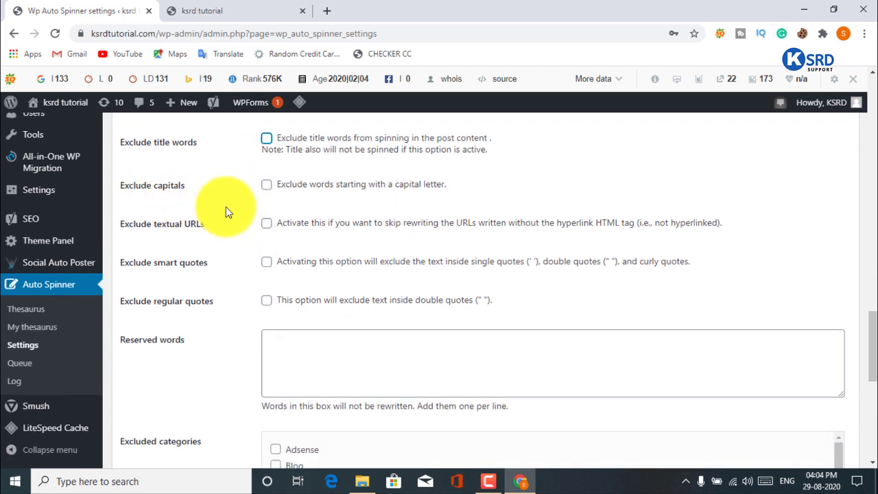
{"action": "scroll", "coordinate": [283, 221], "scroll_direction": "down", "scroll_amount": 1}
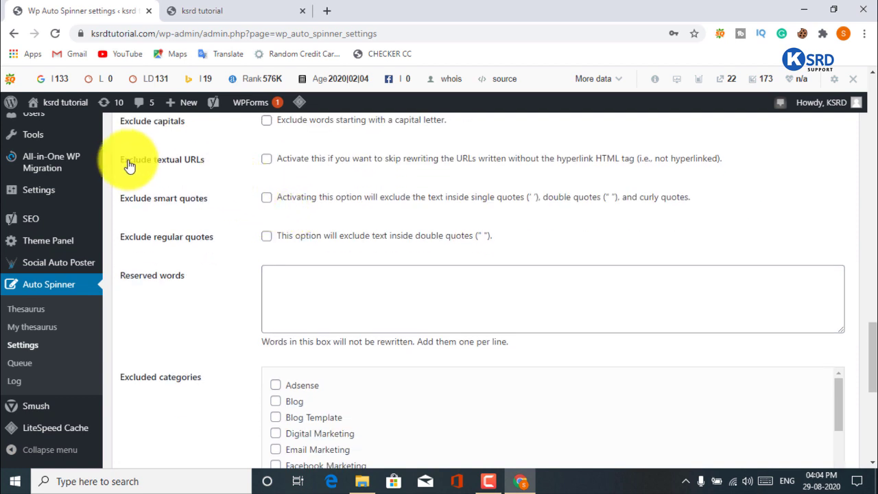
Step: Enable the options that exclude textual URLs, smart quotes and regular quotes from rewriting
{"action": "left_click", "coordinate": [267, 159]}
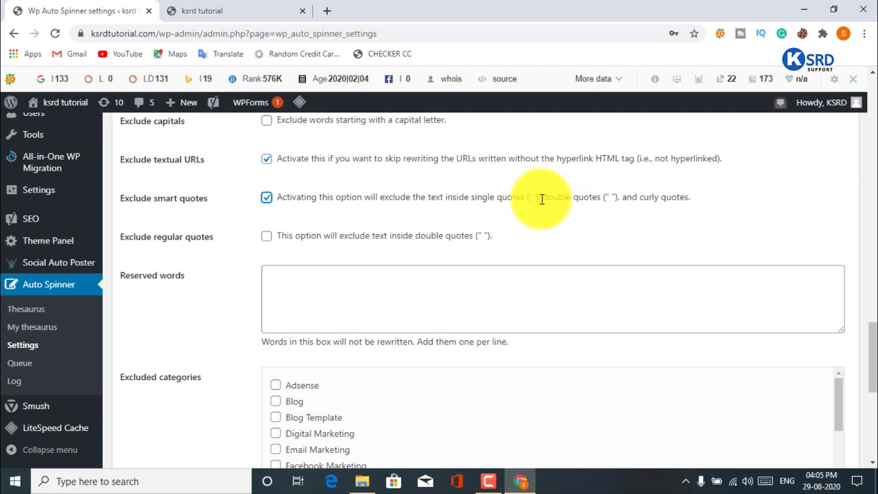
{"action": "left_click_drag", "start_coordinate": [527, 196], "coordinate": [542, 196]}
{"action": "left_click", "coordinate": [590, 212]}
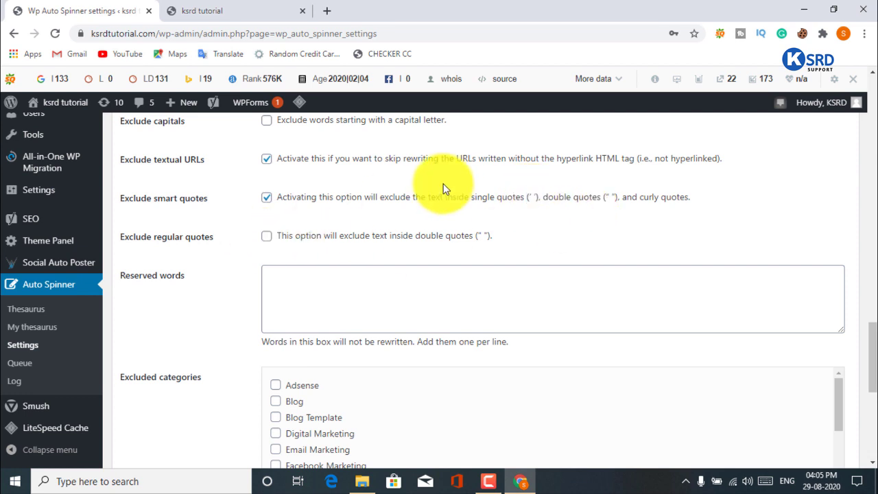
{"action": "scroll", "coordinate": [205, 226], "scroll_direction": "down", "scroll_amount": 1}
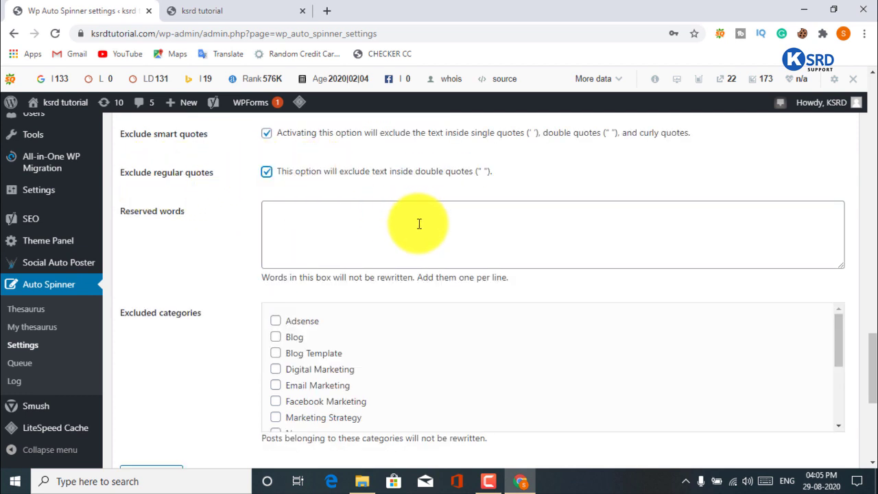
Step: Enter "technology,news," as the reserved words that must not be rewritten
{"action": "left_click", "coordinate": [352, 222]}
{"action": "left_click_drag", "start_coordinate": [119, 216], "coordinate": [154, 217]}
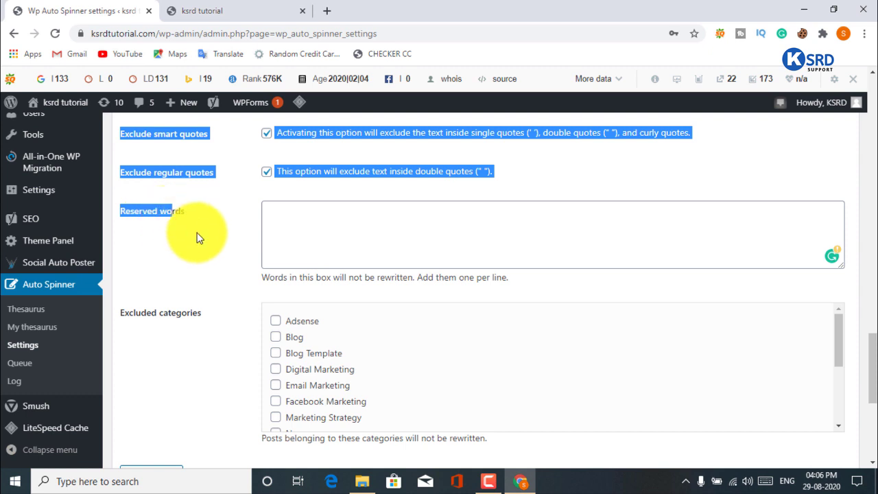
{"action": "left_click", "coordinate": [341, 233]}
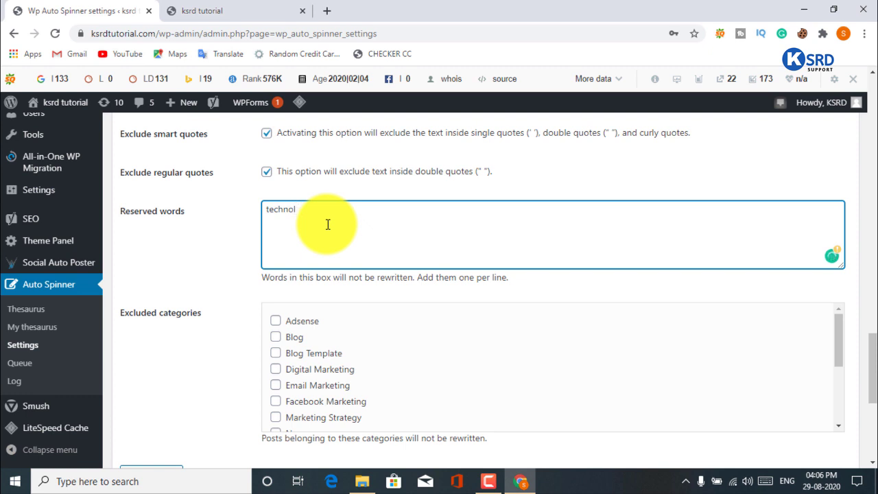
{"action": "type", "text": "gy."}
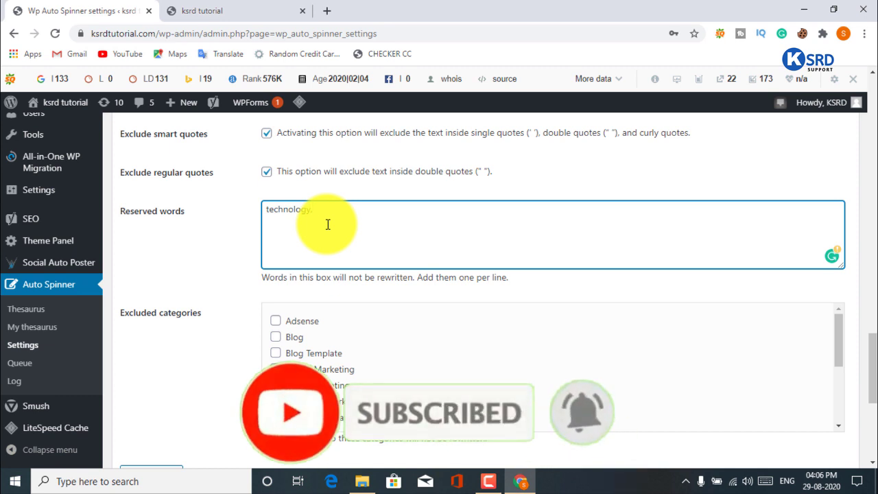
{"action": "type", "text": "news."}
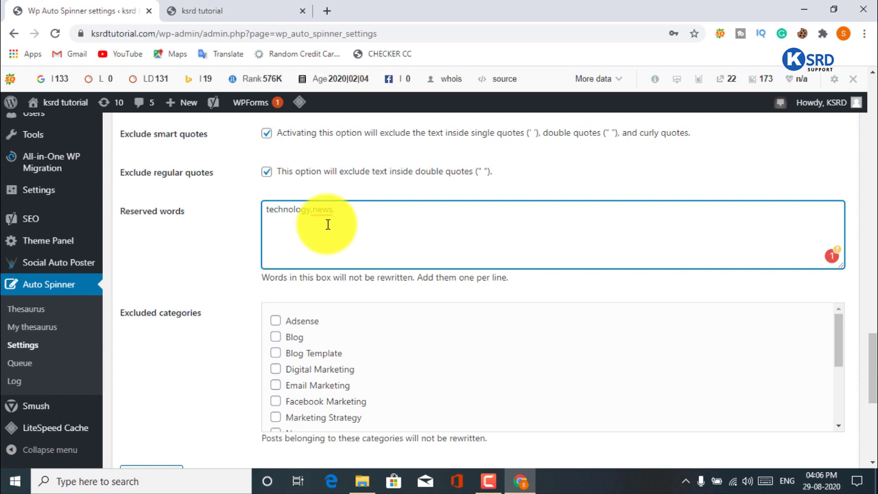
{"action": "left_click_drag", "start_coordinate": [352, 211], "coordinate": [251, 214]}
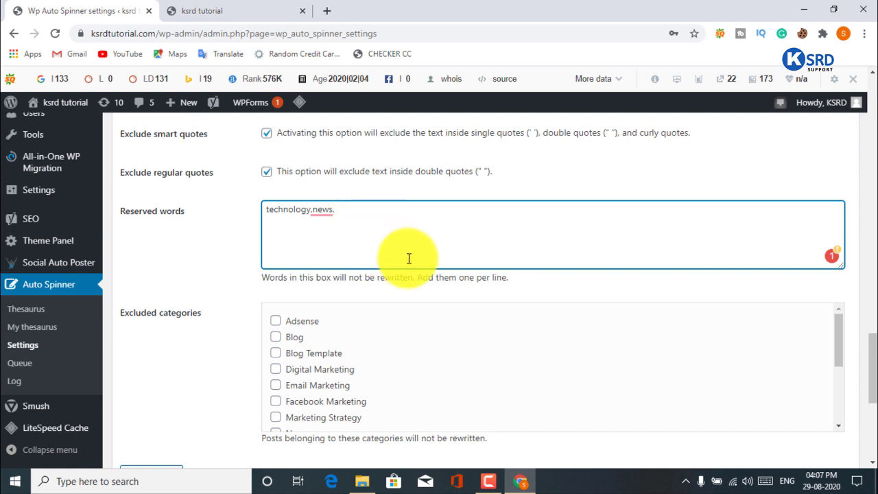
Step: Look through the excluded categories without selecting any and save the plugin settings
{"action": "scroll", "coordinate": [329, 275], "scroll_direction": "down", "scroll_amount": 1}
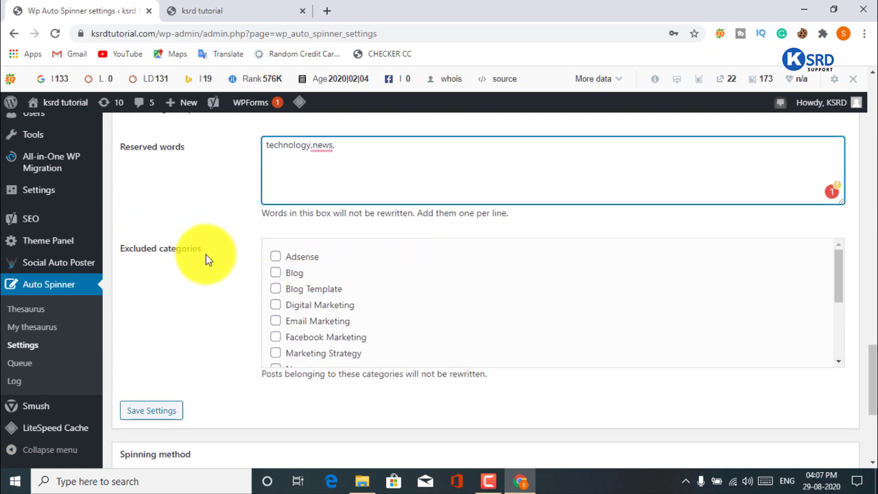
{"action": "scroll", "coordinate": [306, 316], "scroll_direction": "down", "scroll_amount": 3}
{"action": "scroll", "coordinate": [309, 305], "scroll_direction": "up", "scroll_amount": 3}
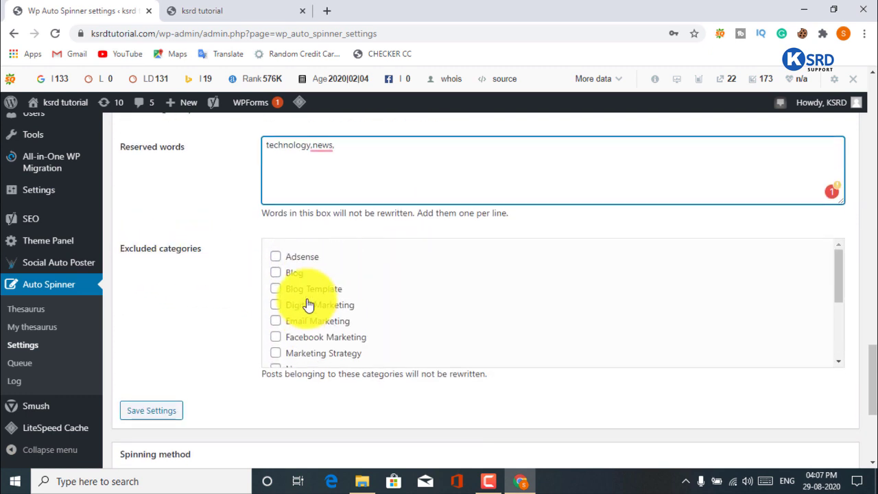
{"action": "scroll", "coordinate": [309, 305], "scroll_direction": "down", "scroll_amount": 3}
{"action": "scroll", "coordinate": [308, 302], "scroll_direction": "up", "scroll_amount": 3}
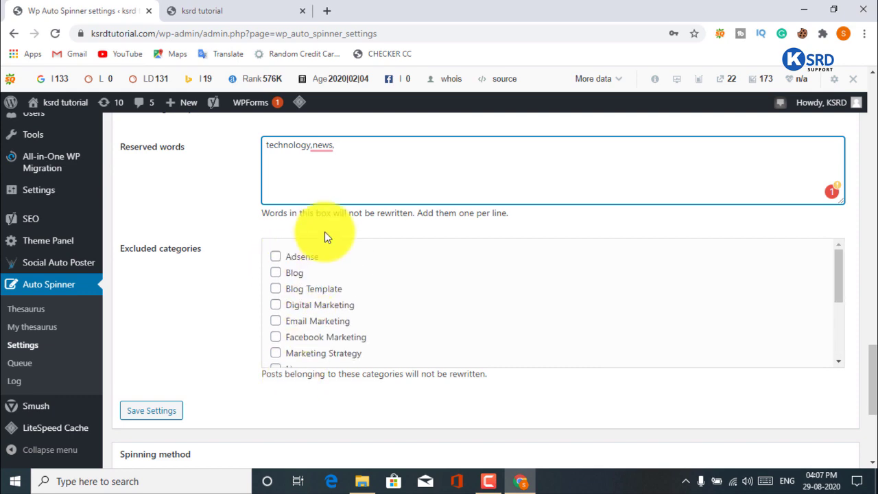
{"action": "scroll", "coordinate": [558, 290], "scroll_direction": "down", "scroll_amount": 7}
{"action": "scroll", "coordinate": [547, 261], "scroll_direction": "up", "scroll_amount": 1}
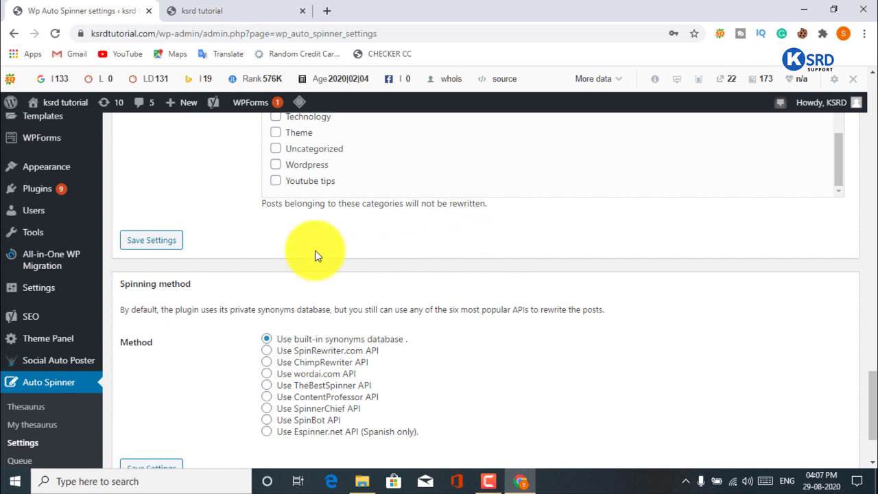
{"action": "left_click", "coordinate": [156, 247]}
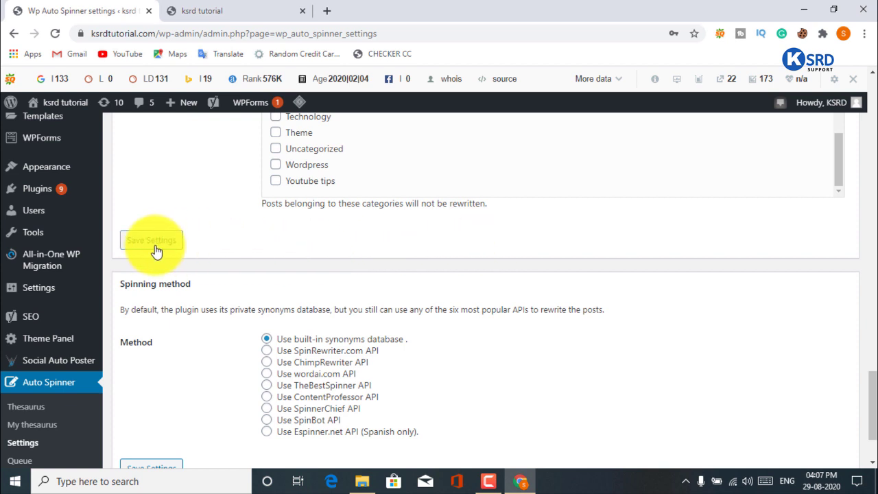
{"action": "scroll", "coordinate": [343, 247], "scroll_direction": "down", "scroll_amount": 1}
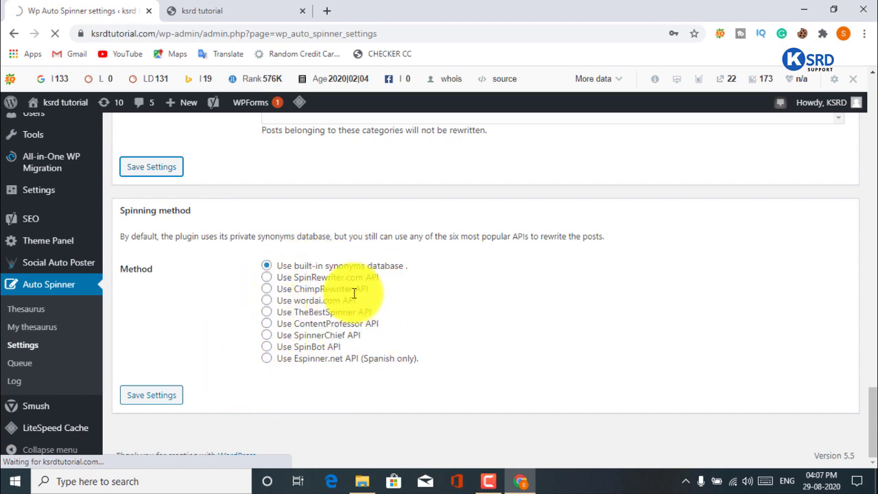
{"action": "scroll", "coordinate": [354, 296], "scroll_direction": "up", "scroll_amount": 10}
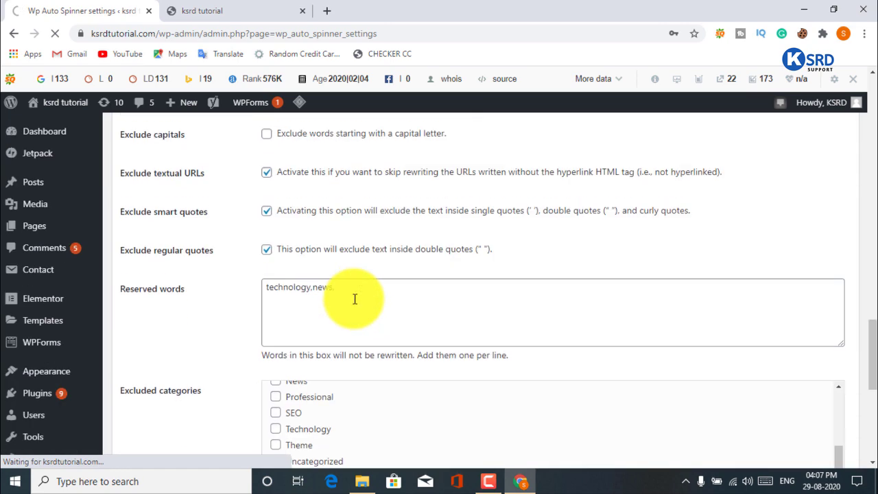
{"action": "scroll", "coordinate": [354, 300], "scroll_direction": "up", "scroll_amount": 15}
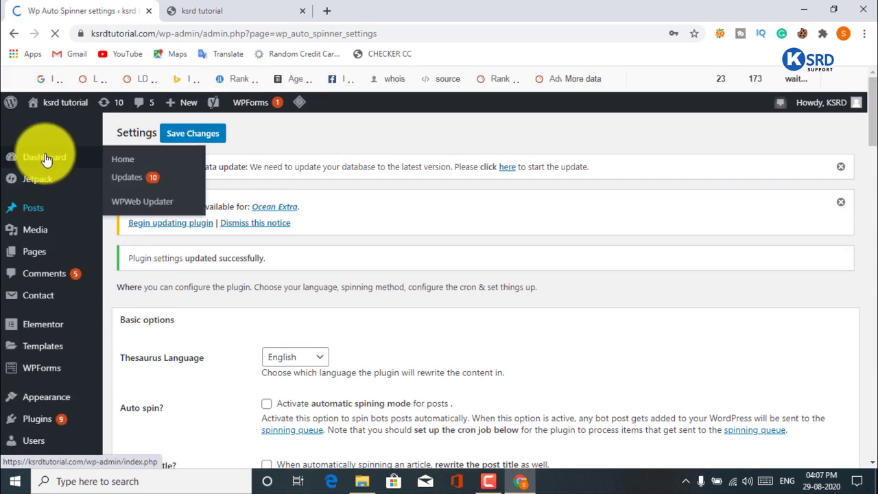
Step: Go to the site's posts list and start a new post
{"action": "mouse_move", "coordinate": [49, 194]}
{"action": "mouse_move", "coordinate": [51, 210]}
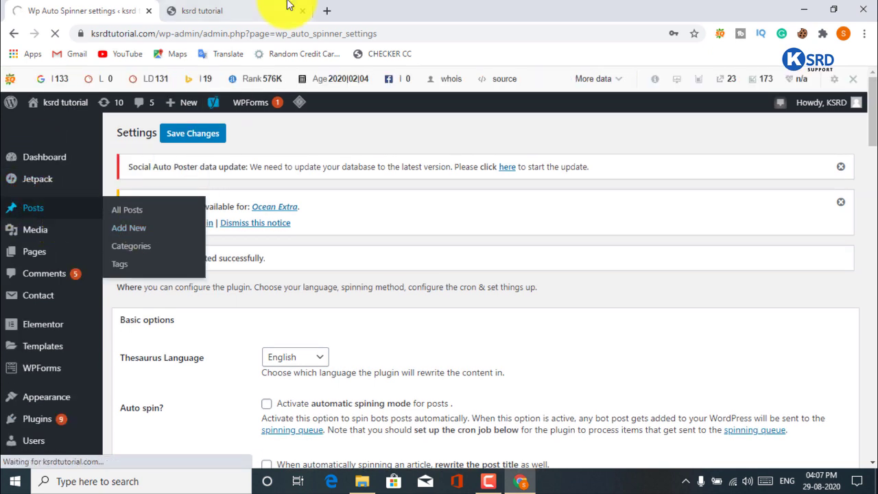
{"action": "left_click", "coordinate": [226, 8]}
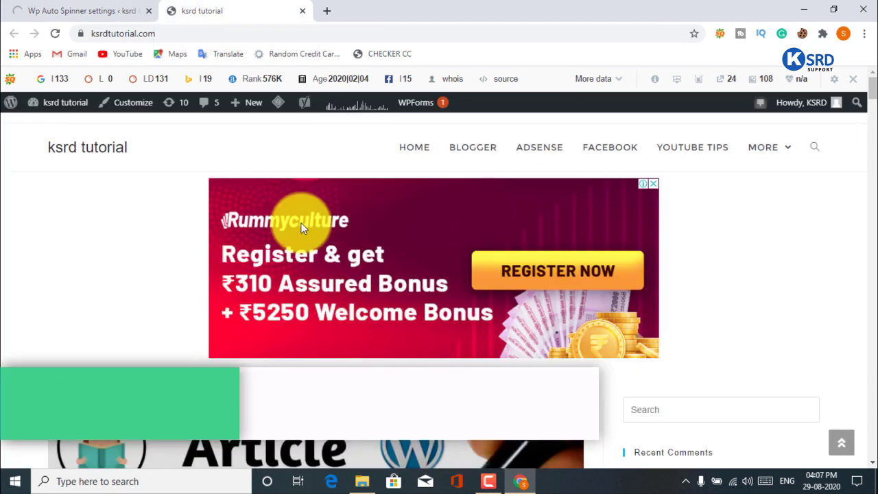
{"action": "left_click", "coordinate": [88, 8]}
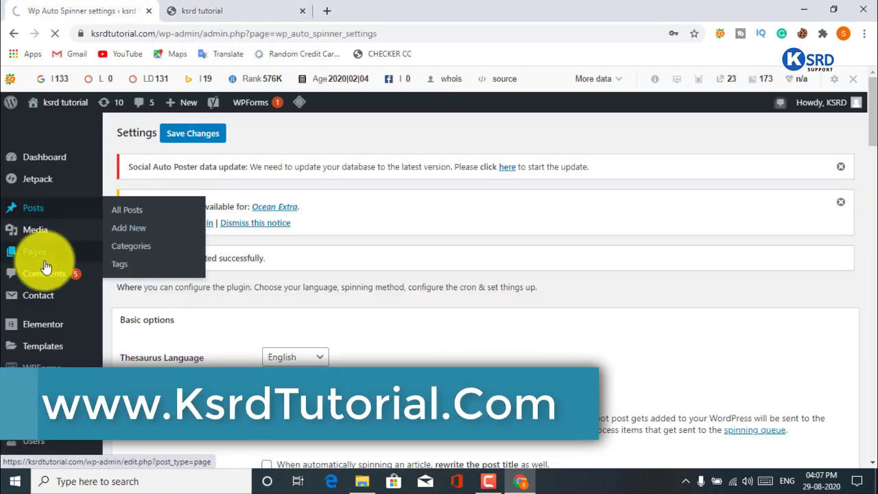
{"action": "left_click", "coordinate": [25, 213]}
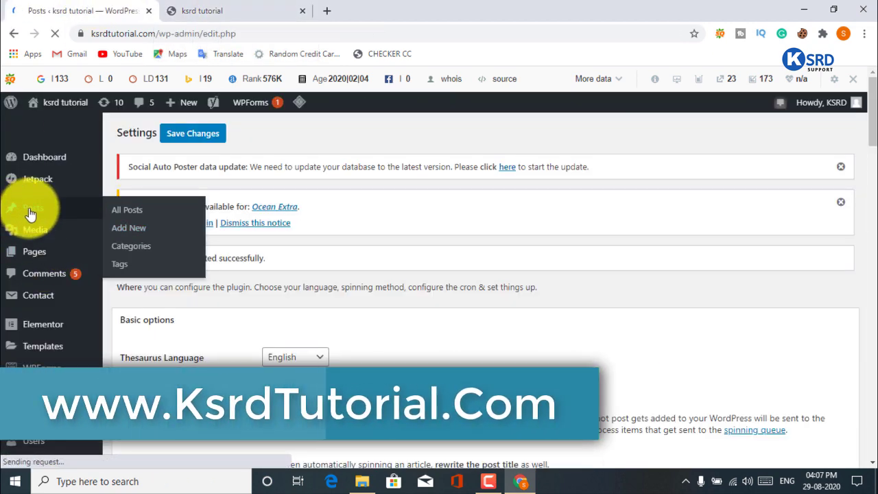
{"action": "scroll", "coordinate": [418, 286], "scroll_direction": "down", "scroll_amount": 3}
{"action": "scroll", "coordinate": [418, 286], "scroll_direction": "up", "scroll_amount": 3}
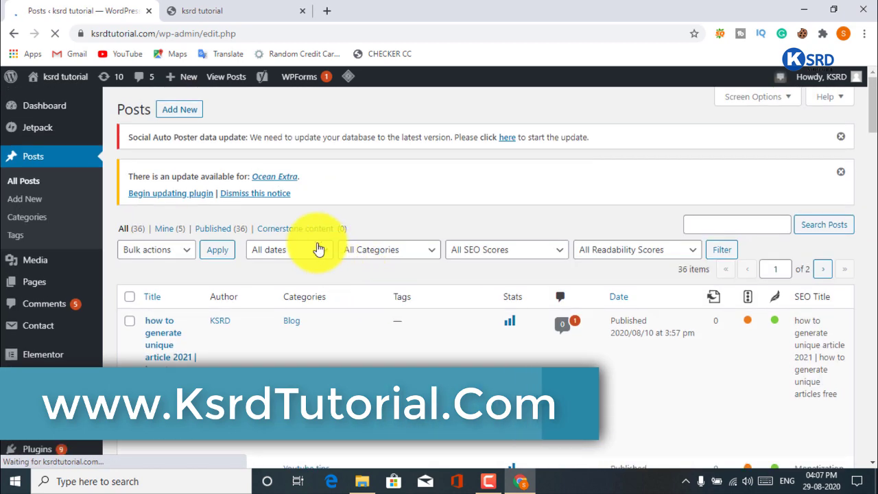
{"action": "left_click", "coordinate": [189, 124]}
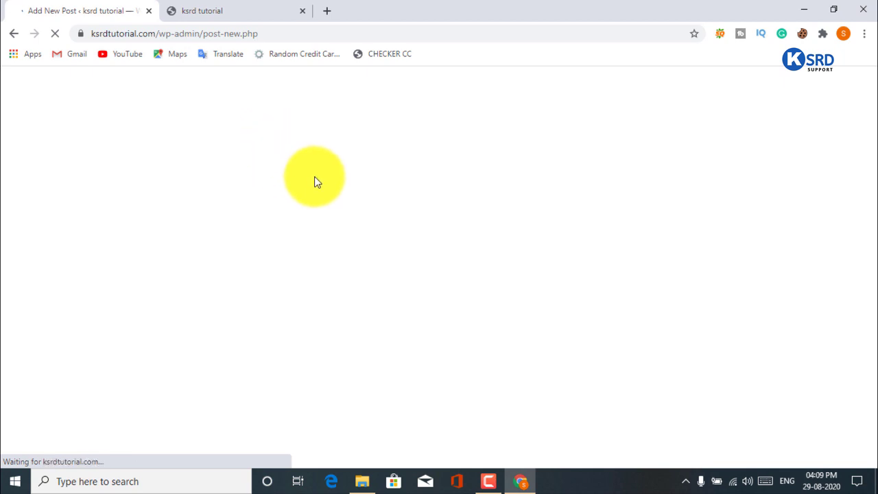
Step: Examine the sections below the new post's content area to locate the Wordpress Auto Spinner box with its rewrite option
{"action": "scroll", "coordinate": [315, 176], "scroll_direction": "down", "scroll_amount": 7}
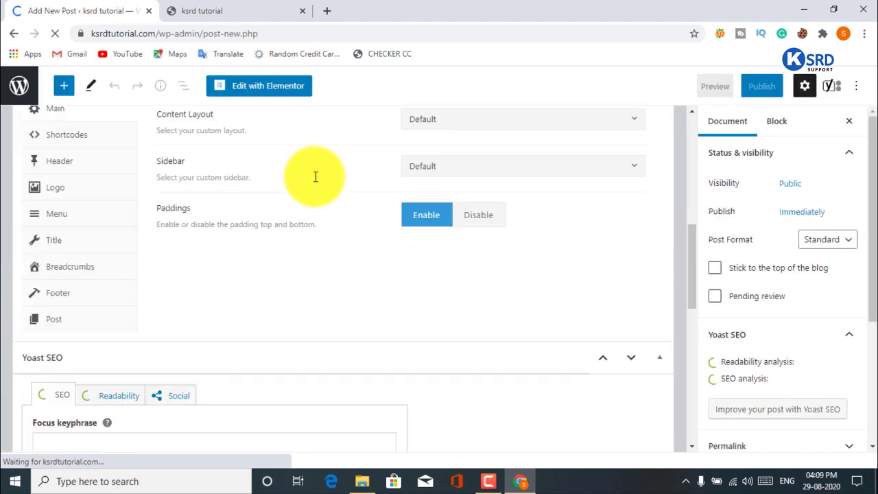
{"action": "scroll", "coordinate": [315, 176], "scroll_direction": "up", "scroll_amount": 3}
{"action": "scroll", "coordinate": [314, 180], "scroll_direction": "up", "scroll_amount": 3}
{"action": "scroll", "coordinate": [308, 182], "scroll_direction": "up", "scroll_amount": 2}
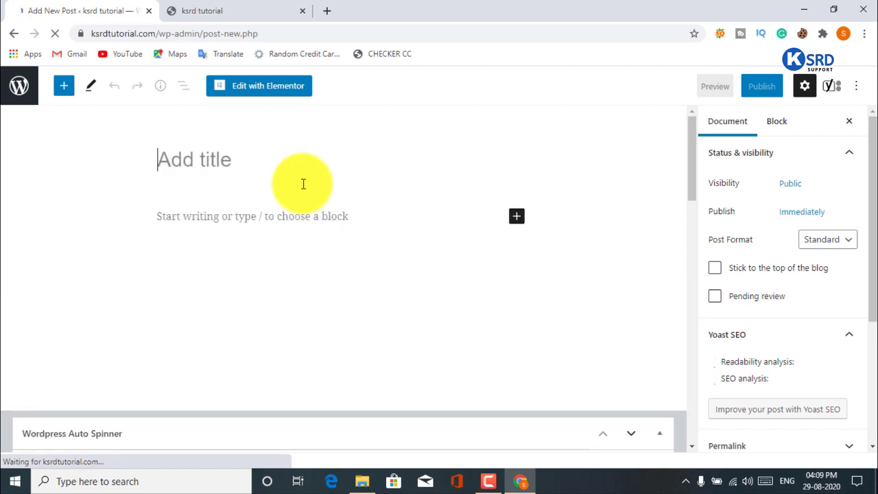
{"action": "scroll", "coordinate": [303, 184], "scroll_direction": "down", "scroll_amount": 5}
{"action": "scroll", "coordinate": [303, 185], "scroll_direction": "down", "scroll_amount": 5}
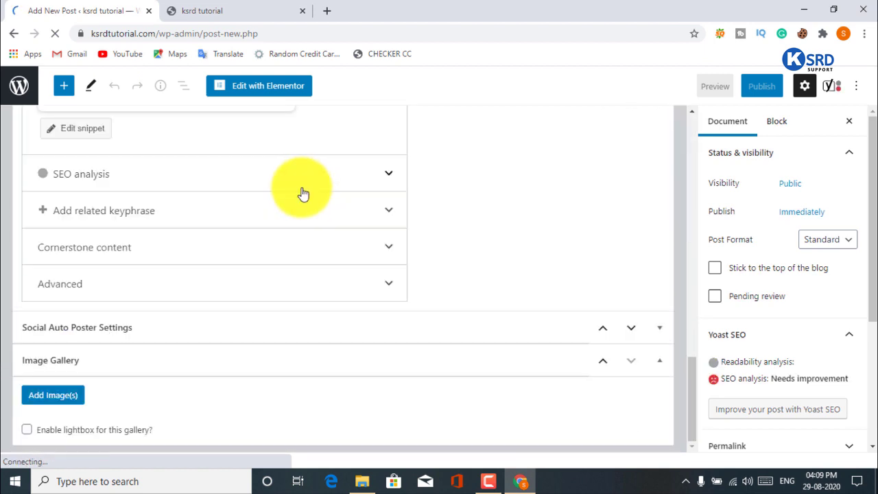
{"action": "scroll", "coordinate": [223, 313], "scroll_direction": "up", "scroll_amount": 3}
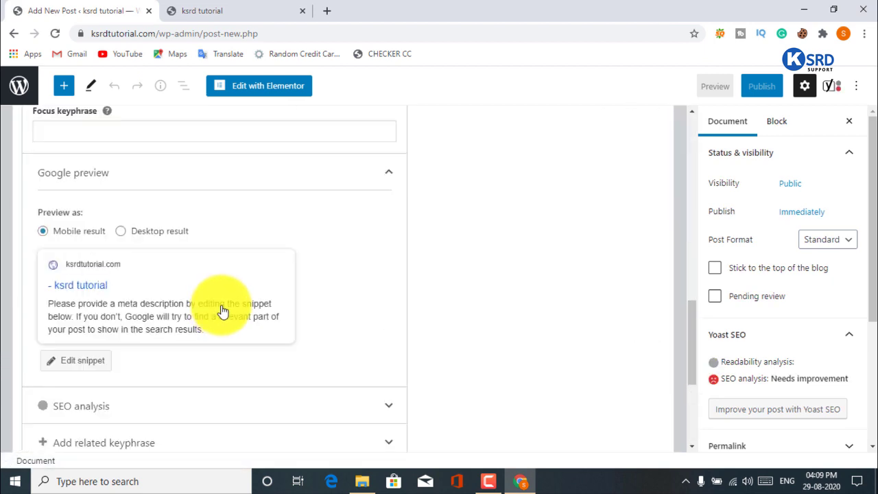
{"action": "scroll", "coordinate": [223, 313], "scroll_direction": "up", "scroll_amount": 4}
{"action": "scroll", "coordinate": [223, 312], "scroll_direction": "down", "scroll_amount": 3}
{"action": "scroll", "coordinate": [223, 312], "scroll_direction": "up", "scroll_amount": 4}
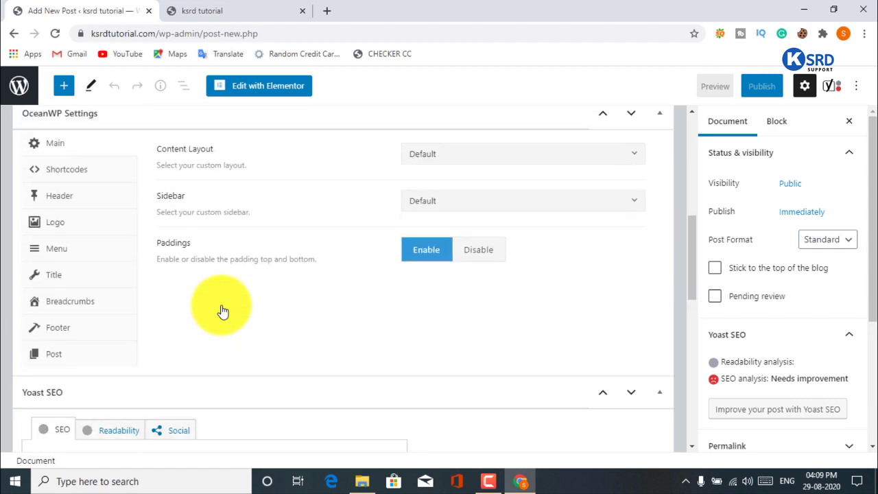
{"action": "scroll", "coordinate": [221, 308], "scroll_direction": "up", "scroll_amount": 2}
{"action": "scroll", "coordinate": [206, 300], "scroll_direction": "up", "scroll_amount": 2}
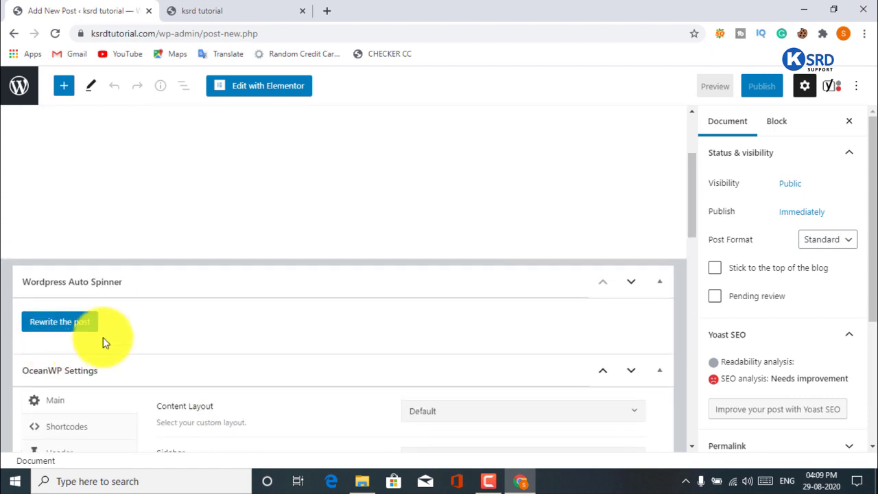
{"action": "scroll", "coordinate": [200, 300], "scroll_direction": "up", "scroll_amount": 2}
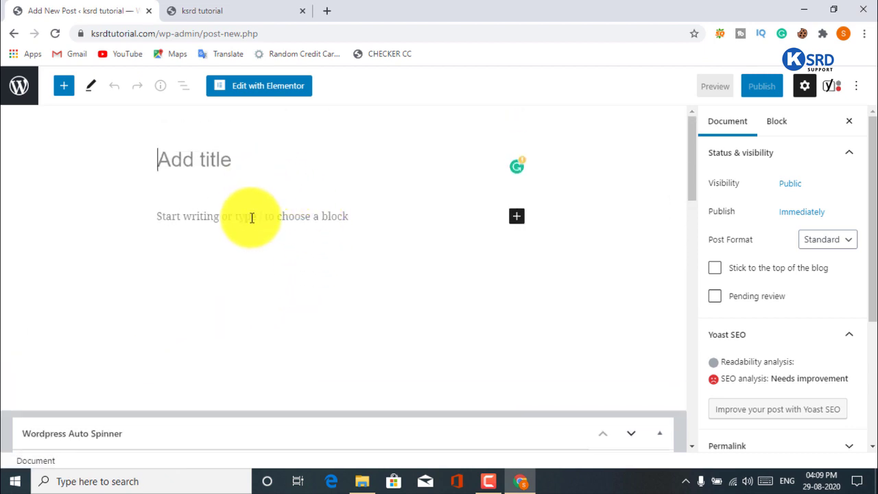
Step: Start an empty paragraph block in the body of the new post
{"action": "left_click", "coordinate": [252, 216]}
{"action": "scroll", "coordinate": [343, 212], "scroll_direction": "down", "scroll_amount": 3}
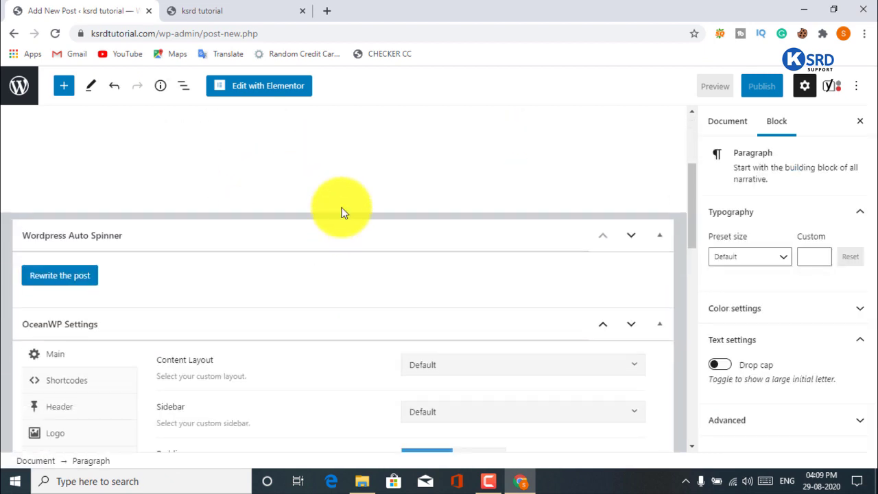
{"action": "scroll", "coordinate": [343, 205], "scroll_direction": "up", "scroll_amount": 3}
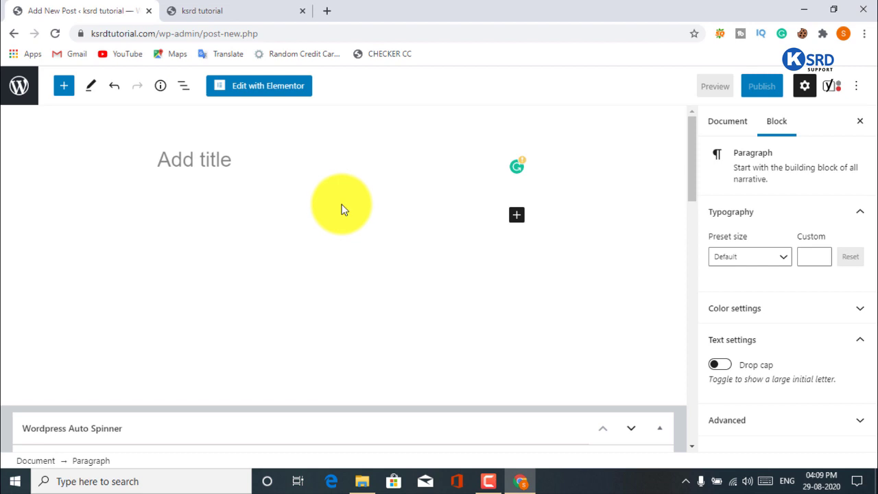
Step: Search Google for "how to make money" in a new browser tab
{"action": "left_click", "coordinate": [229, 159]}
{"action": "left_click", "coordinate": [324, 1]}
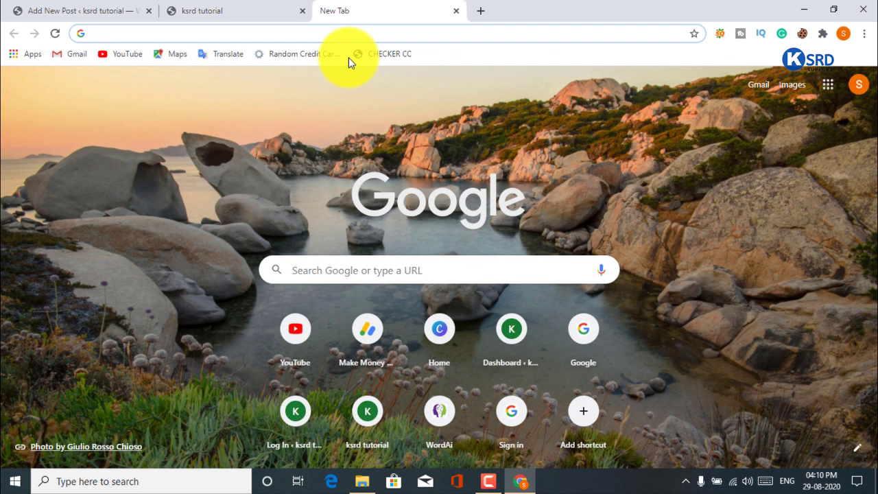
{"action": "type", "text": "how to make"}
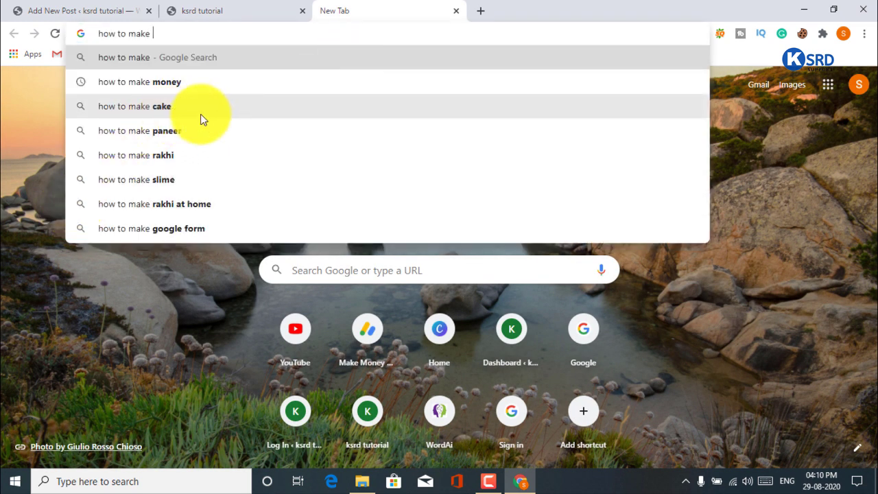
{"action": "left_click", "coordinate": [182, 80]}
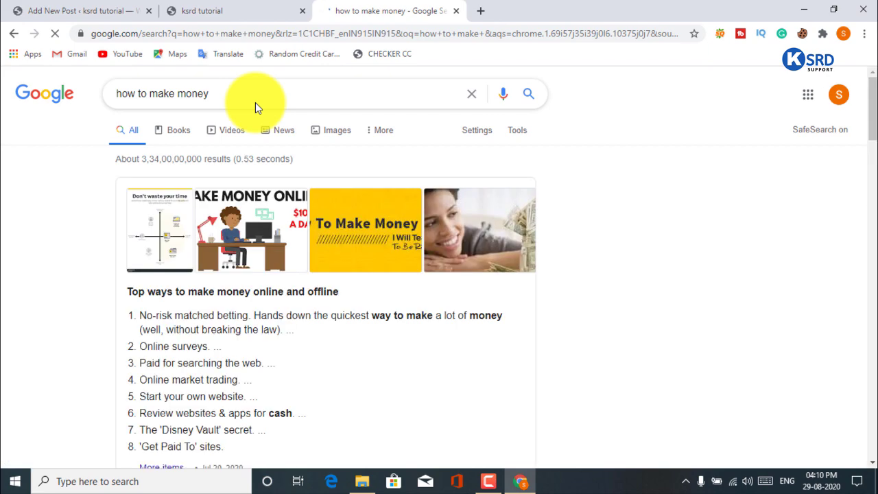
Step: Open the Entrepreneur result "32 Proven Ways to Make Money Fast" in a separate tab, keeping the search results open
{"action": "scroll", "coordinate": [328, 320], "scroll_direction": "down", "scroll_amount": 5}
{"action": "scroll", "coordinate": [328, 320], "scroll_direction": "down", "scroll_amount": 8}
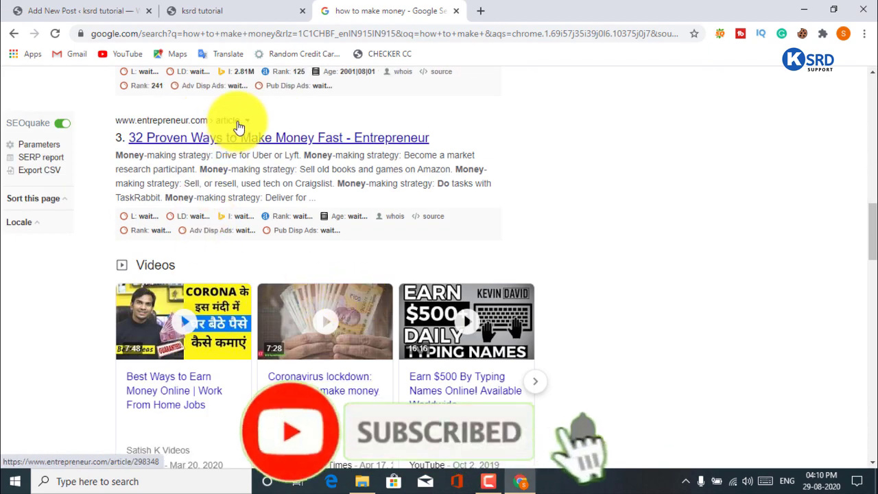
{"action": "right_click", "coordinate": [245, 141]}
{"action": "left_click", "coordinate": [285, 151]}
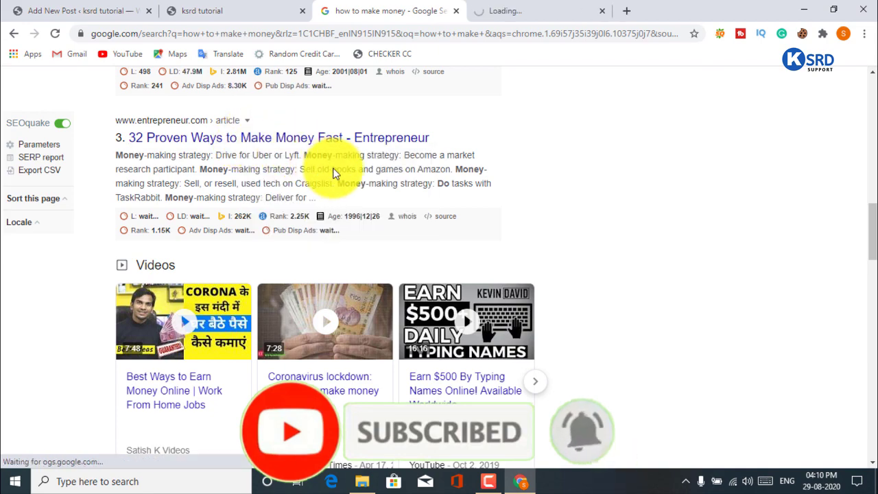
Step: Open the thebalancesmb.com result "7 Simple Ways to Make Money Online" in another tab and check both article tabs
{"action": "scroll", "coordinate": [323, 168], "scroll_direction": "down", "scroll_amount": 4}
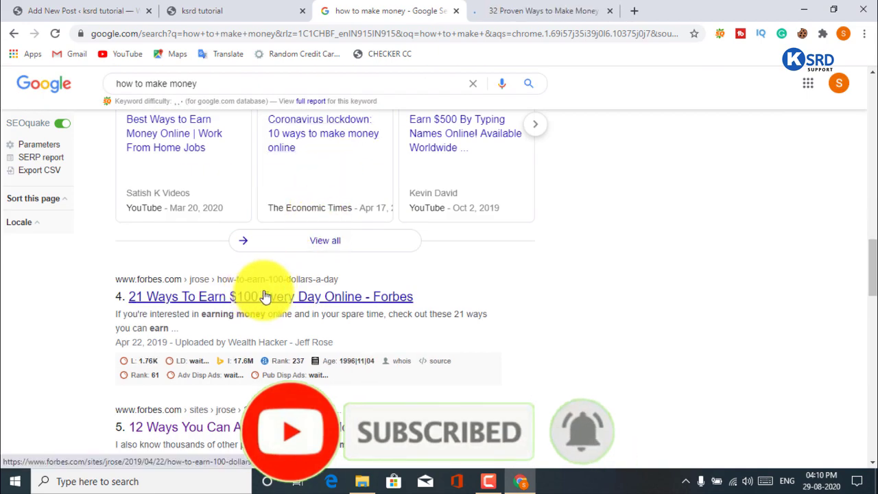
{"action": "scroll", "coordinate": [257, 297], "scroll_direction": "down", "scroll_amount": 9}
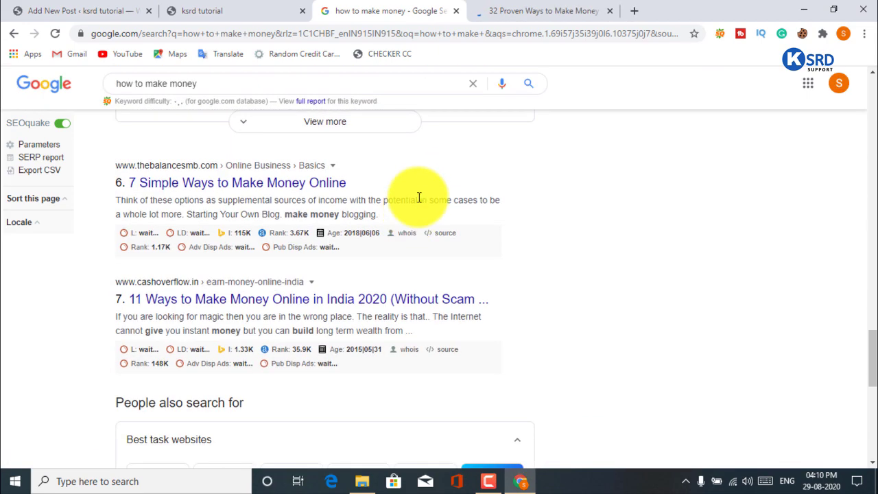
{"action": "right_click", "coordinate": [248, 178]}
{"action": "left_click", "coordinate": [288, 190]}
{"action": "left_click", "coordinate": [511, 4]}
{"action": "left_click", "coordinate": [631, 5]}
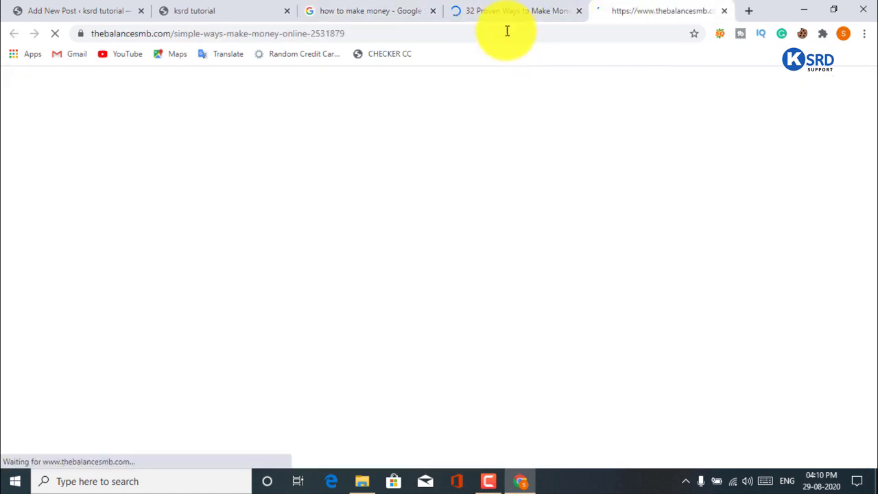
{"action": "left_click", "coordinate": [506, 6]}
{"action": "left_click", "coordinate": [650, 5]}
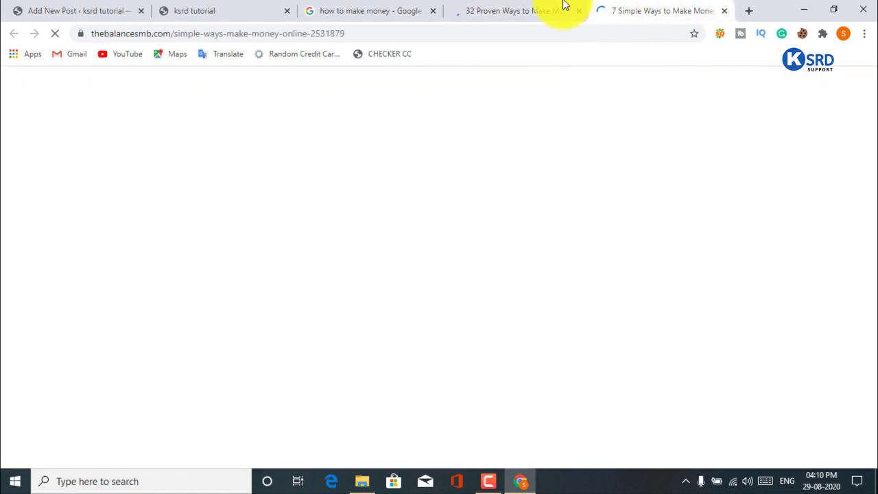
Step: Copy the Entrepreneur article's headline "32 Proven Ways to Make Money Fast" into the title of the new WordPress post
{"action": "left_click", "coordinate": [565, 6]}
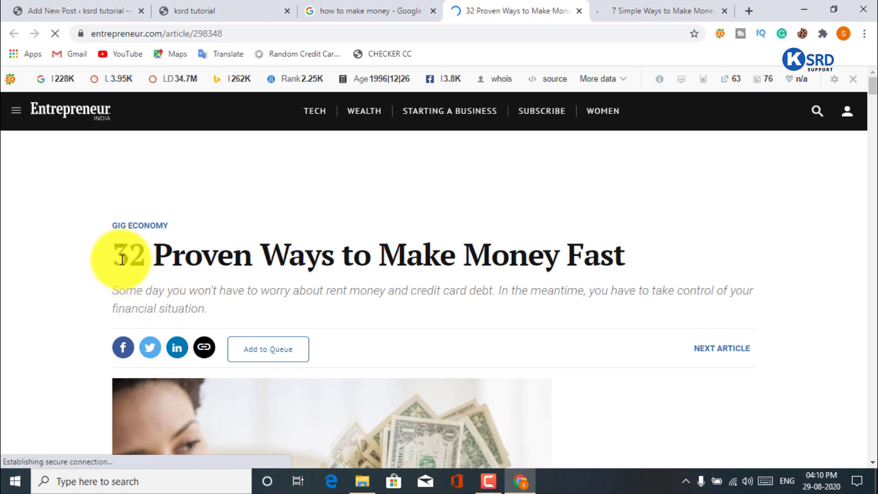
{"action": "left_click_drag", "start_coordinate": [118, 252], "coordinate": [563, 255]}
{"action": "right_click", "coordinate": [564, 254]}
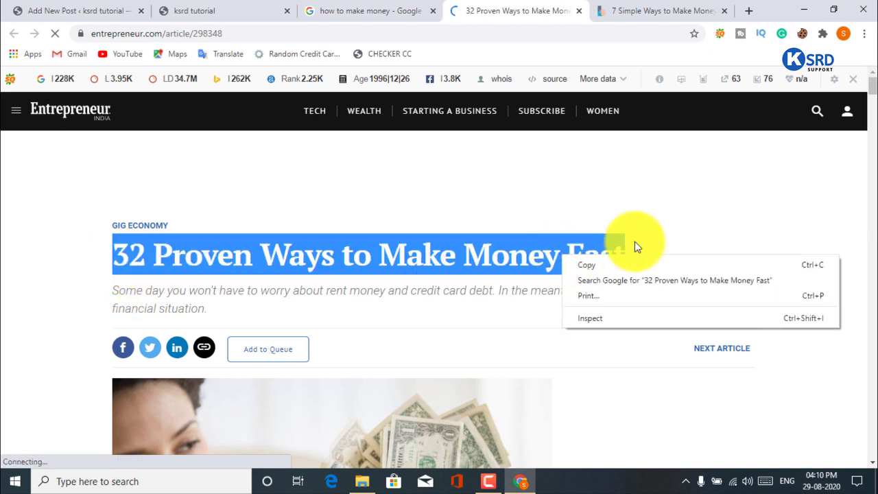
{"action": "left_click", "coordinate": [644, 266]}
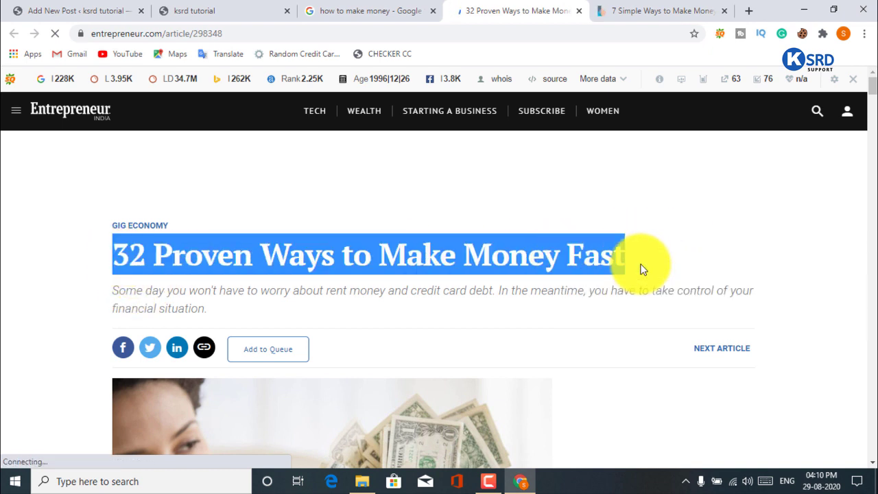
{"action": "left_click", "coordinate": [112, 9]}
{"action": "right_click", "coordinate": [238, 156]}
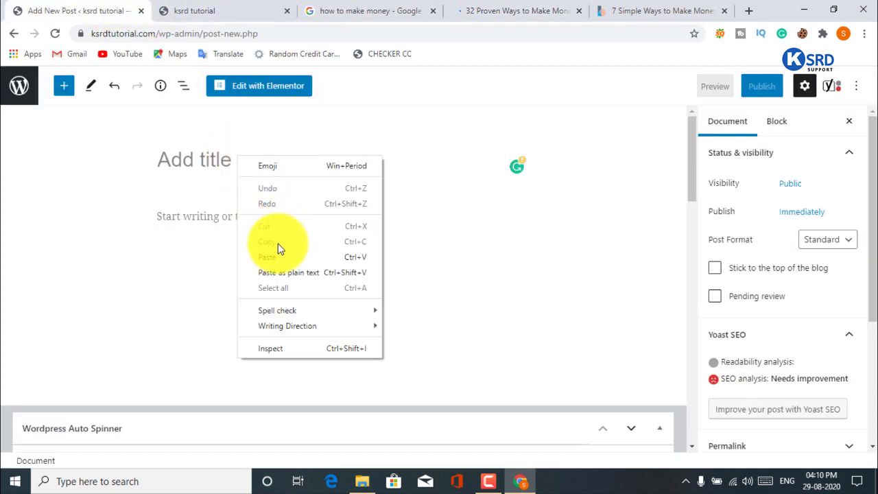
{"action": "left_click", "coordinate": [278, 254]}
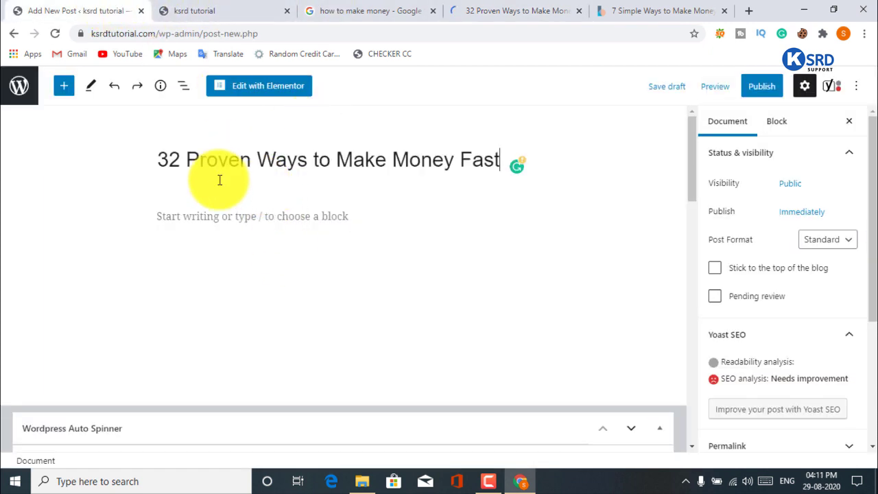
Step: Replace the number 32 in the post title with 5
{"action": "left_click", "coordinate": [182, 164]}
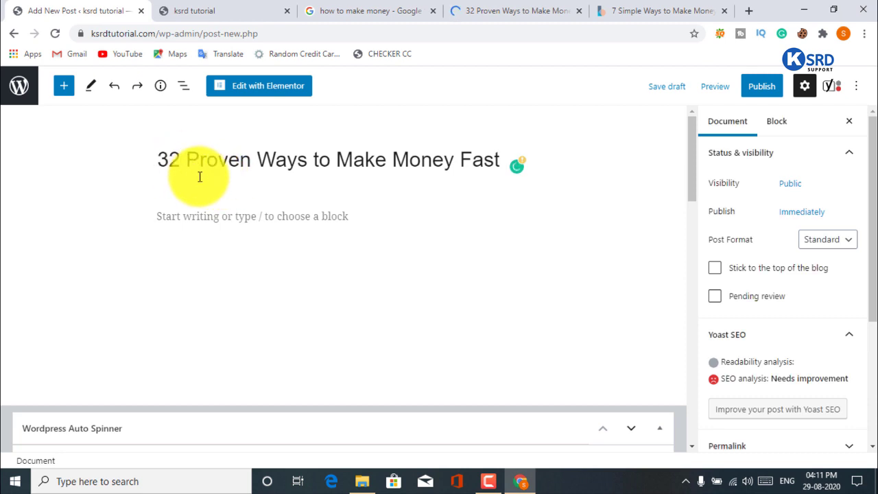
{"action": "key", "text": "BackSpace"}
{"action": "key", "text": "BackSpace"}
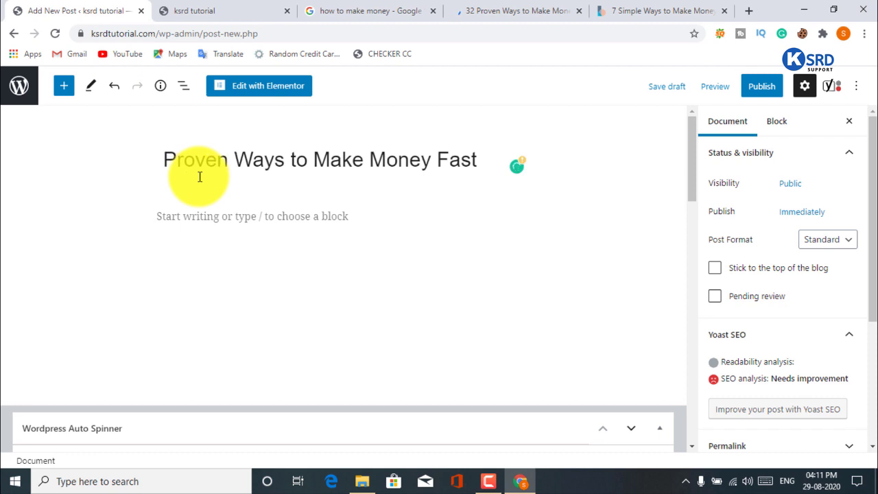
{"action": "type", "text": "5"}
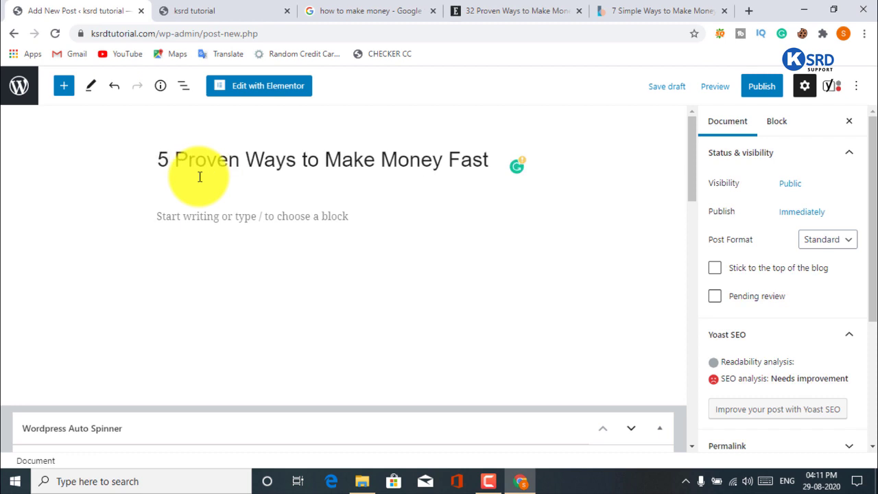
Step: Place the cursor in an empty paragraph block below the post title
{"action": "scroll", "coordinate": [261, 232], "scroll_direction": "down", "scroll_amount": 2}
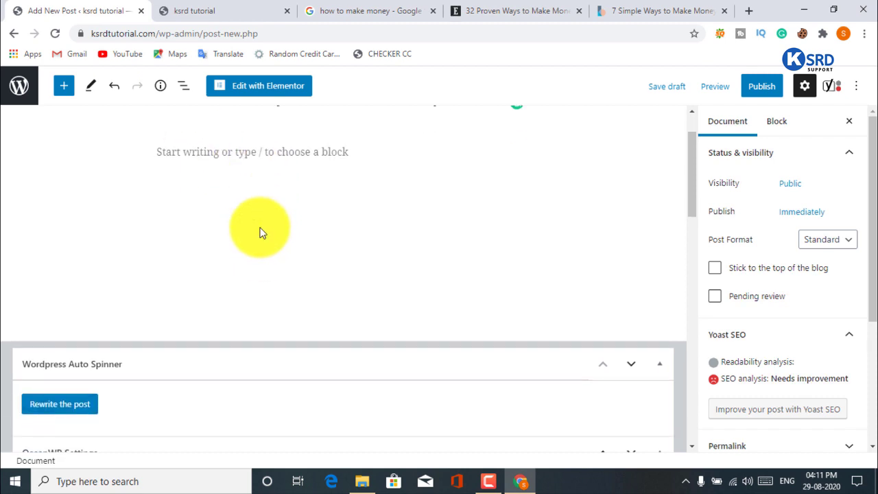
{"action": "scroll", "coordinate": [261, 234], "scroll_direction": "up", "scroll_amount": 2}
{"action": "scroll", "coordinate": [261, 231], "scroll_direction": "down", "scroll_amount": 1}
{"action": "scroll", "coordinate": [260, 229], "scroll_direction": "up", "scroll_amount": 1}
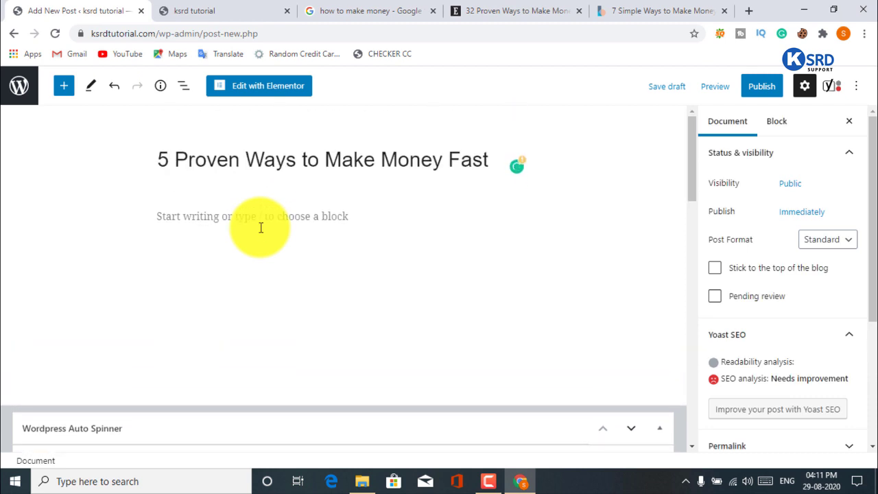
{"action": "left_click", "coordinate": [260, 221]}
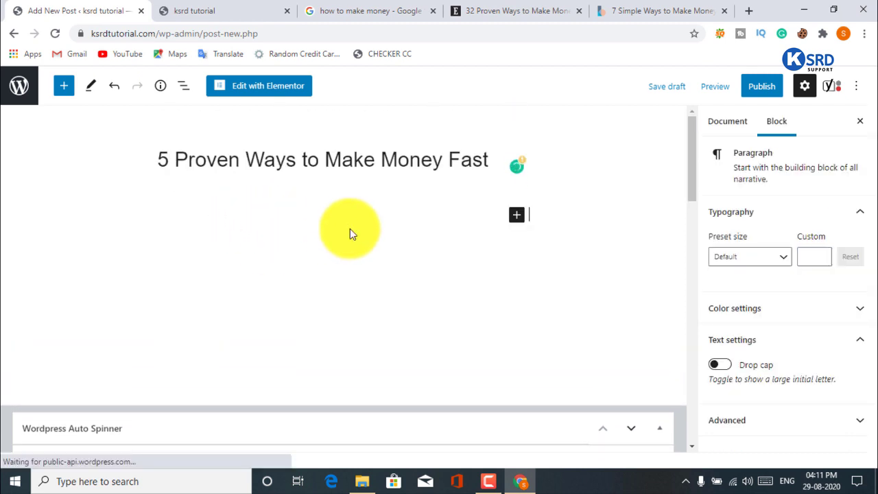
Step: Copy strategy 1, "Drive for Uber or Lyft", with its heading and paragraph from the Entrepreneur article into the post body
{"action": "left_click", "coordinate": [527, 9]}
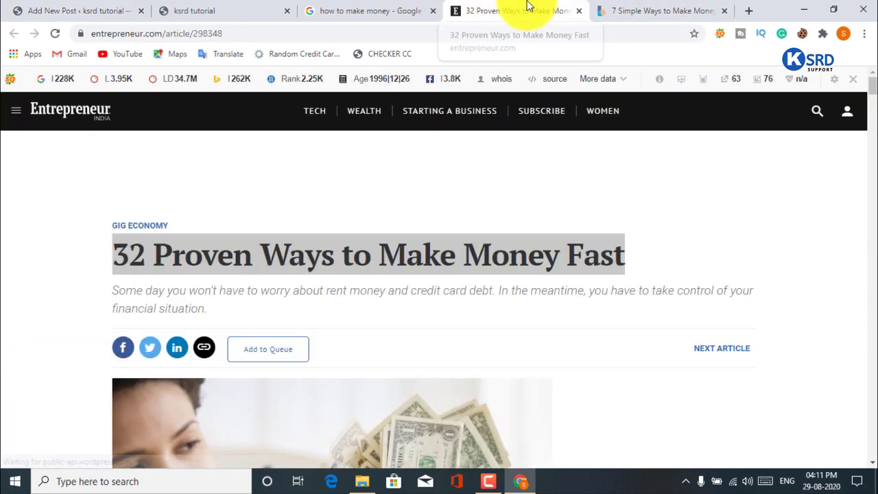
{"action": "scroll", "coordinate": [458, 323], "scroll_direction": "down", "scroll_amount": 10}
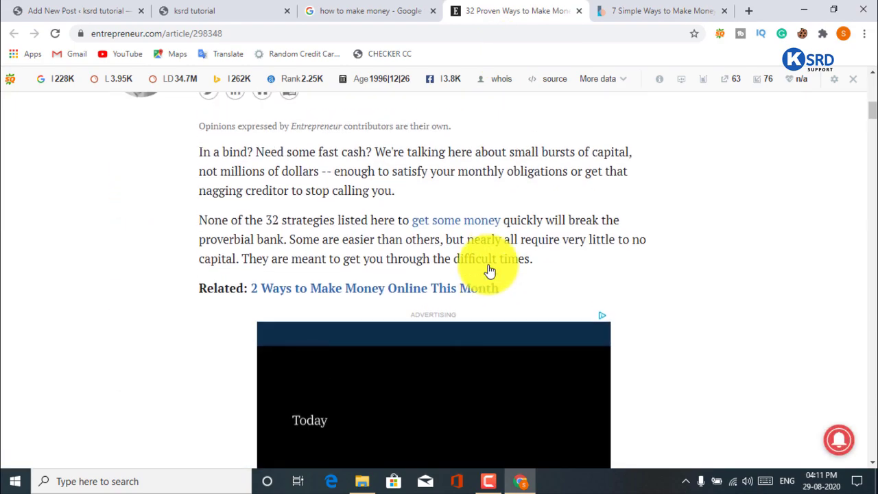
{"action": "scroll", "coordinate": [498, 258], "scroll_direction": "down", "scroll_amount": 9}
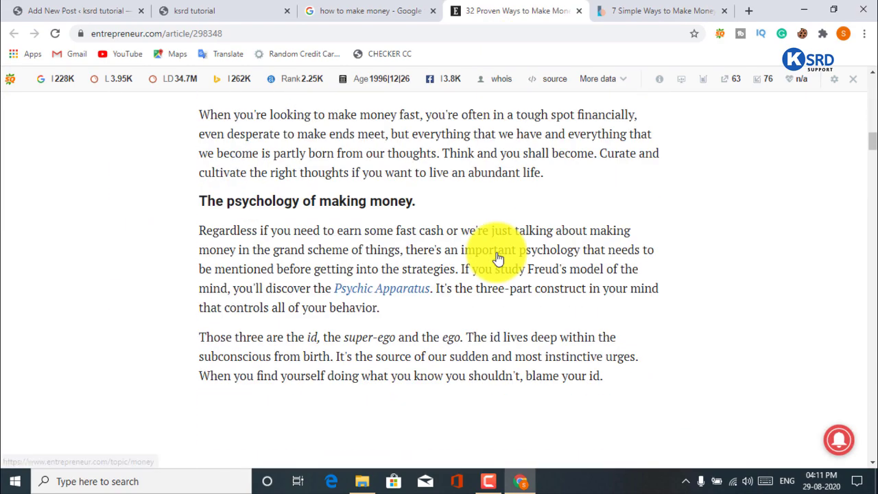
{"action": "scroll", "coordinate": [498, 252], "scroll_direction": "down", "scroll_amount": 10}
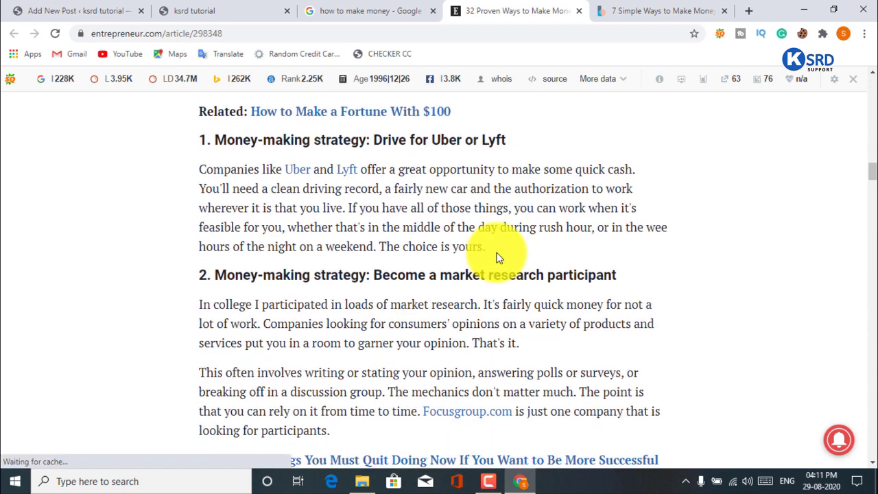
{"action": "scroll", "coordinate": [509, 261], "scroll_direction": "up", "scroll_amount": 2}
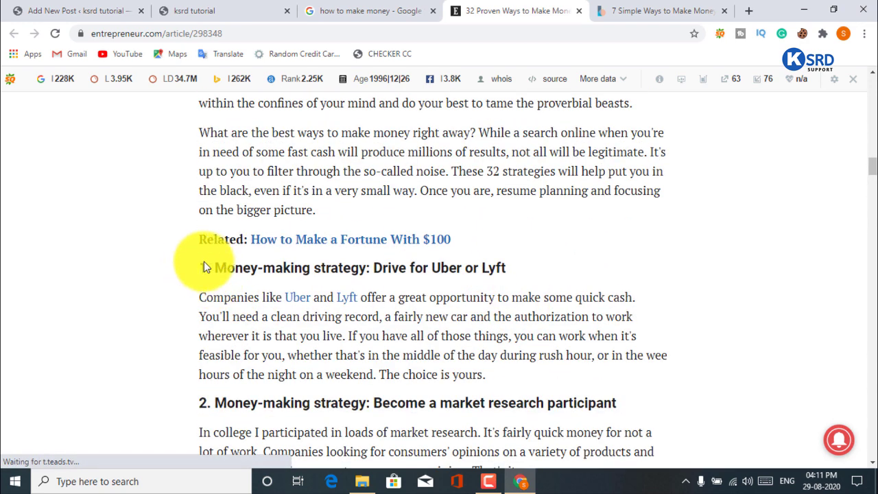
{"action": "left_click_drag", "start_coordinate": [204, 268], "coordinate": [658, 374]}
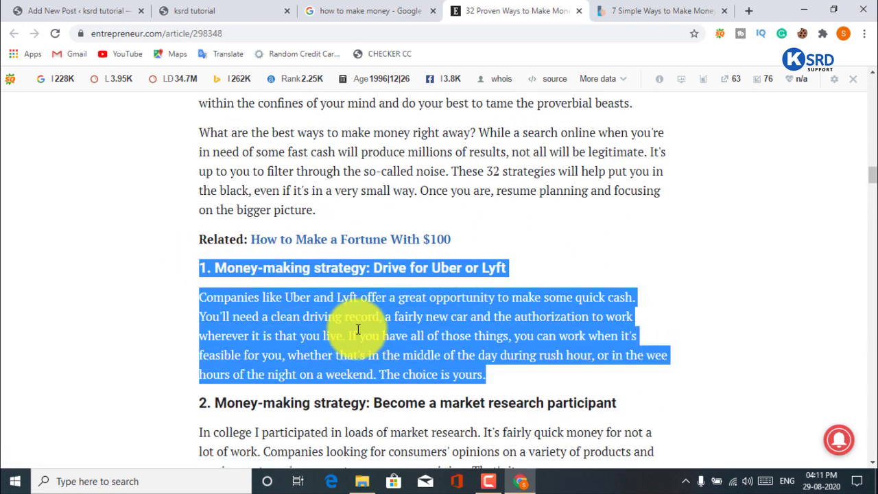
{"action": "right_click", "coordinate": [398, 334]}
{"action": "left_click", "coordinate": [412, 339]}
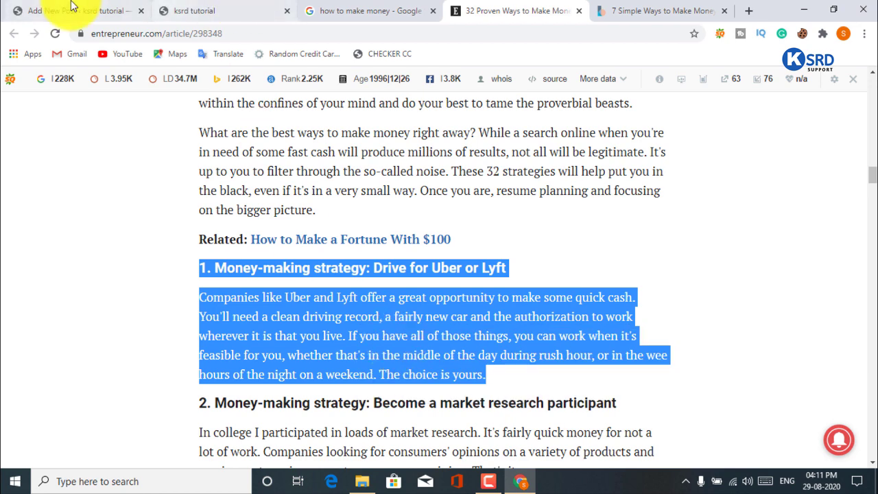
{"action": "left_click", "coordinate": [72, 7]}
{"action": "right_click", "coordinate": [232, 218]}
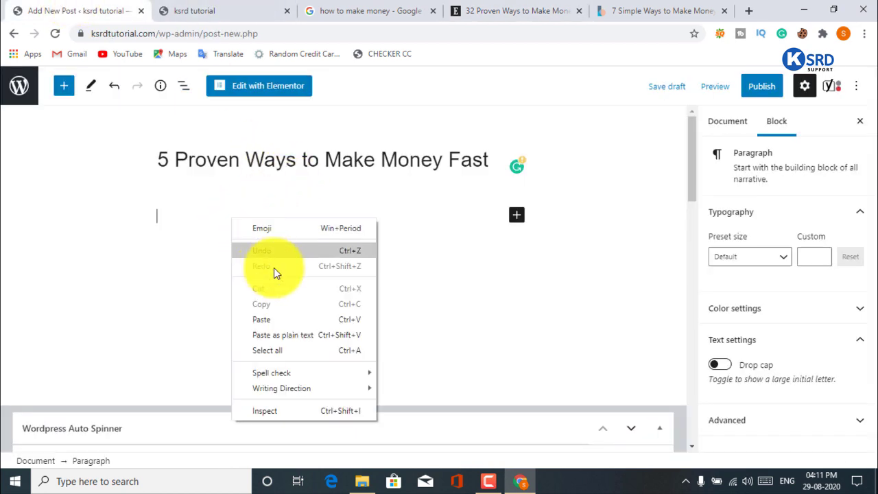
{"action": "left_click", "coordinate": [279, 318]}
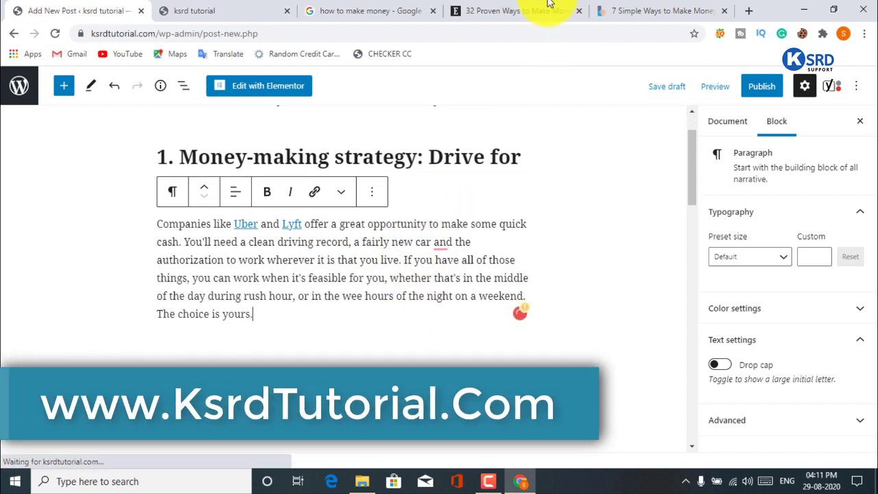
Step: Copy strategy 2, "Become a market research participant", with its heading and both paragraphs into a new block below the first strategy
{"action": "left_click", "coordinate": [529, 6]}
{"action": "scroll", "coordinate": [480, 328], "scroll_direction": "down", "scroll_amount": 4}
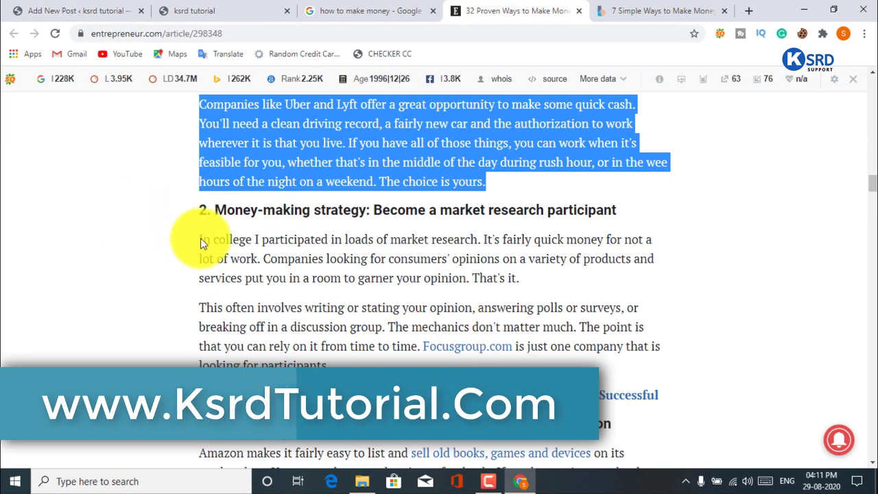
{"action": "left_click_drag", "start_coordinate": [195, 214], "coordinate": [481, 365]}
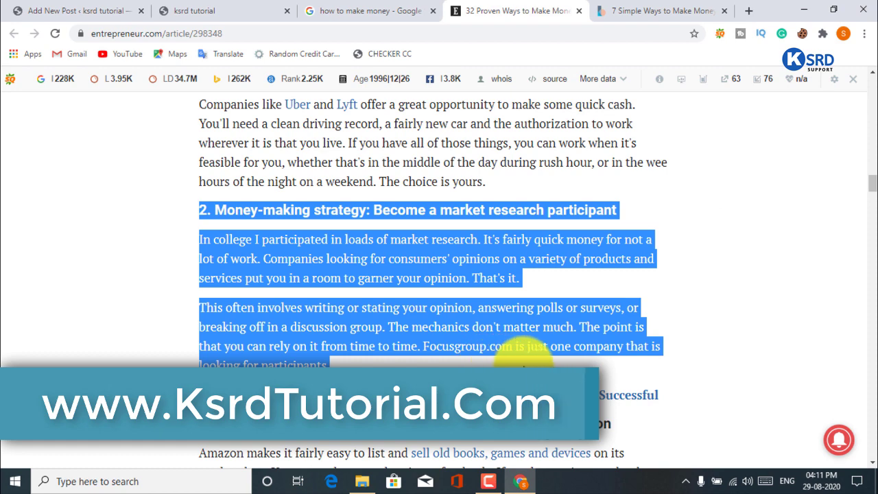
{"action": "right_click", "coordinate": [393, 265]}
{"action": "left_click", "coordinate": [427, 280]}
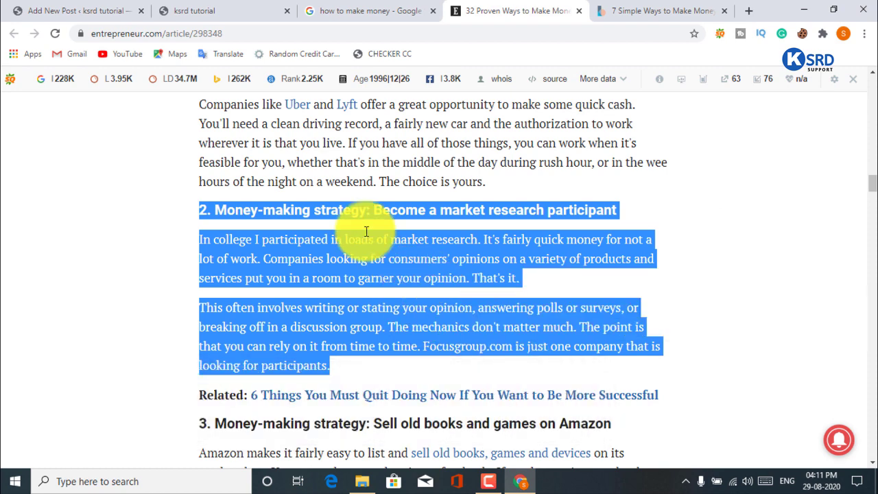
{"action": "left_click", "coordinate": [151, 7]}
{"action": "scroll", "coordinate": [319, 258], "scroll_direction": "down", "scroll_amount": 2}
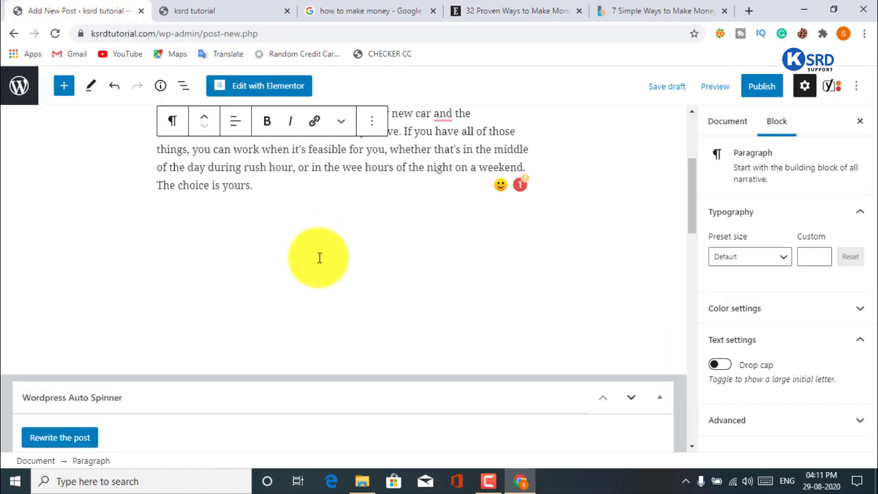
{"action": "left_click", "coordinate": [319, 258]}
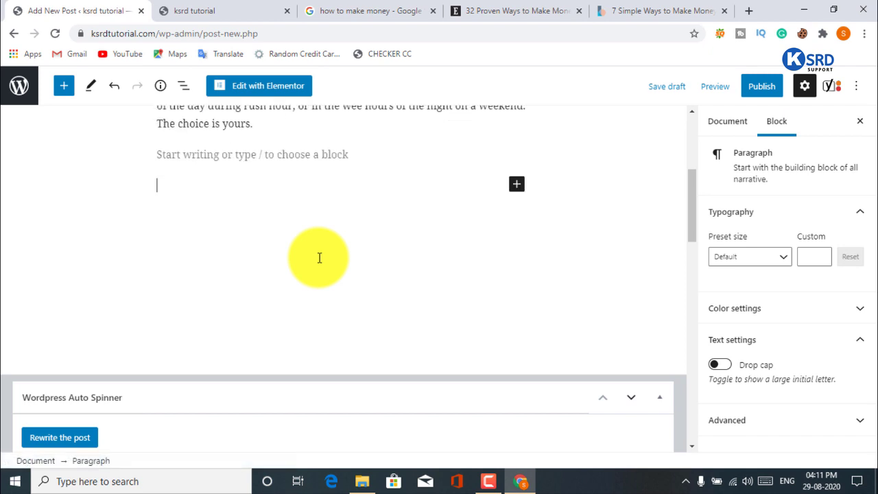
{"action": "key", "text": "ctrl+v"}
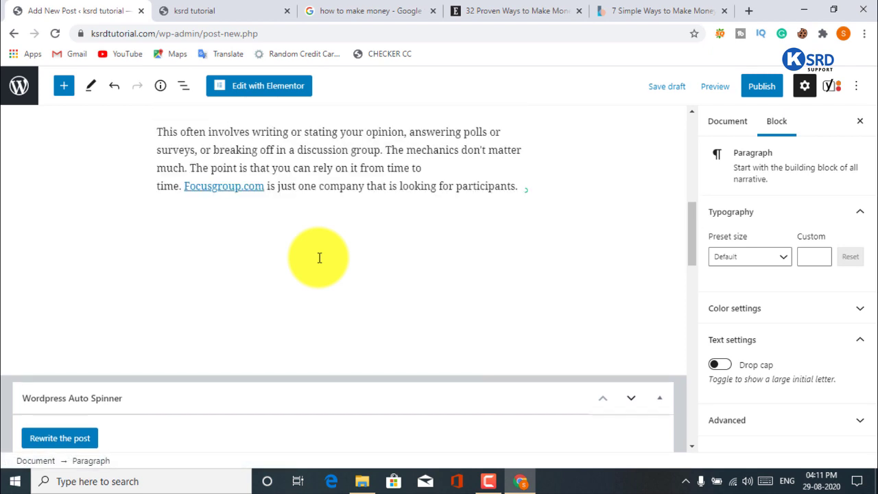
Step: Copy strategy 3, "Sell old books and games on Amazon", with its heading and paragraph from the Entrepreneur article into a new block below strategy 2
{"action": "scroll", "coordinate": [319, 257], "scroll_direction": "up", "scroll_amount": 4}
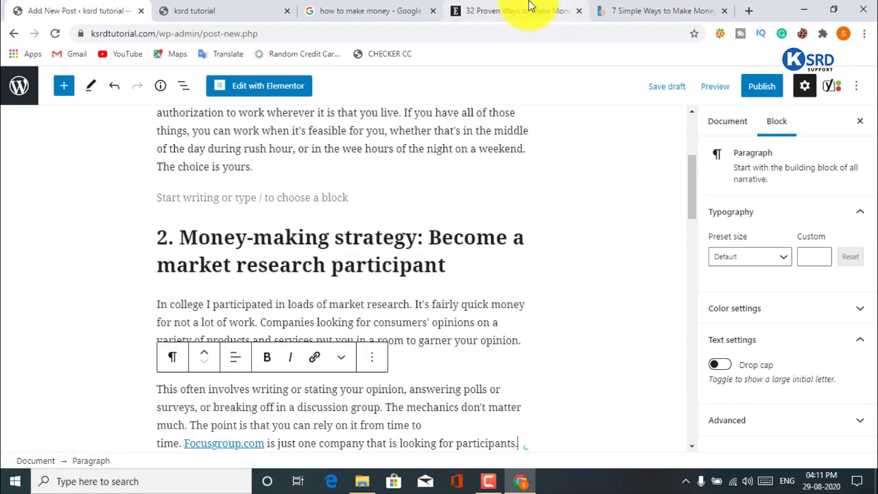
{"action": "left_click", "coordinate": [529, 8]}
{"action": "scroll", "coordinate": [471, 245], "scroll_direction": "down", "scroll_amount": 3}
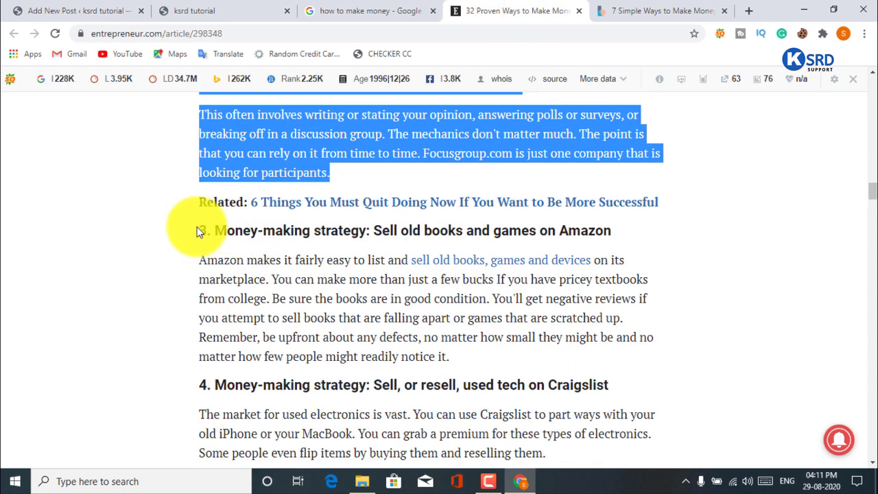
{"action": "left_click_drag", "start_coordinate": [197, 231], "coordinate": [529, 355]}
{"action": "right_click", "coordinate": [362, 302]}
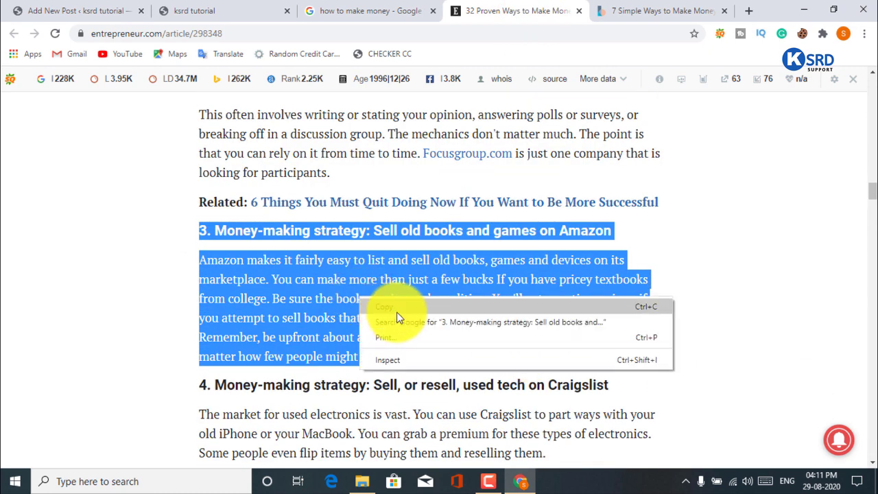
{"action": "left_click", "coordinate": [396, 309]}
{"action": "left_click", "coordinate": [51, 7]}
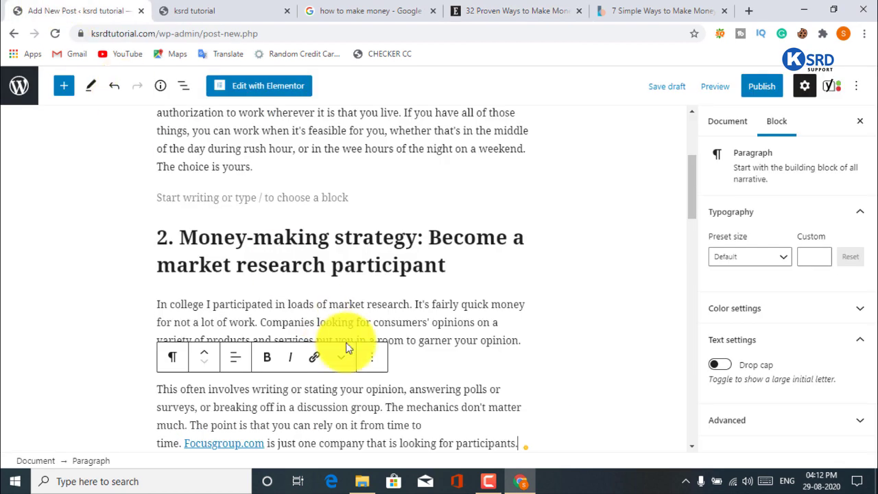
{"action": "scroll", "coordinate": [347, 343], "scroll_direction": "down", "scroll_amount": 2}
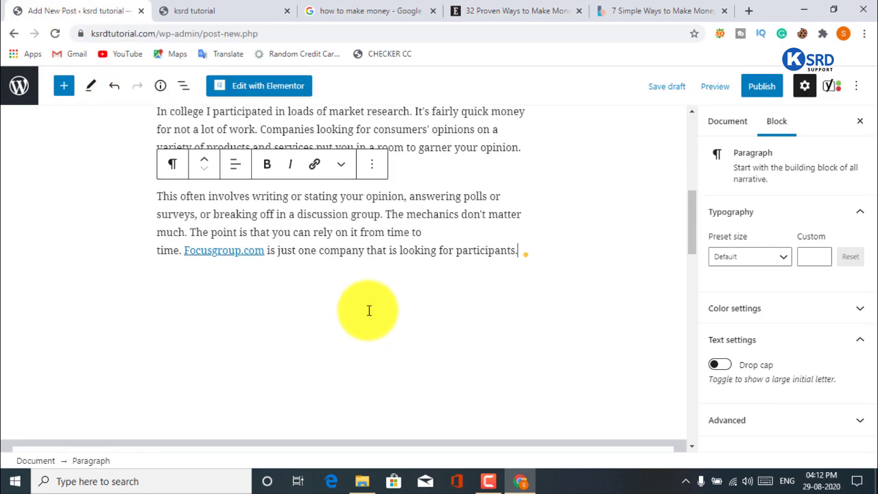
{"action": "key", "text": "Return"}
{"action": "key", "text": "Return"}
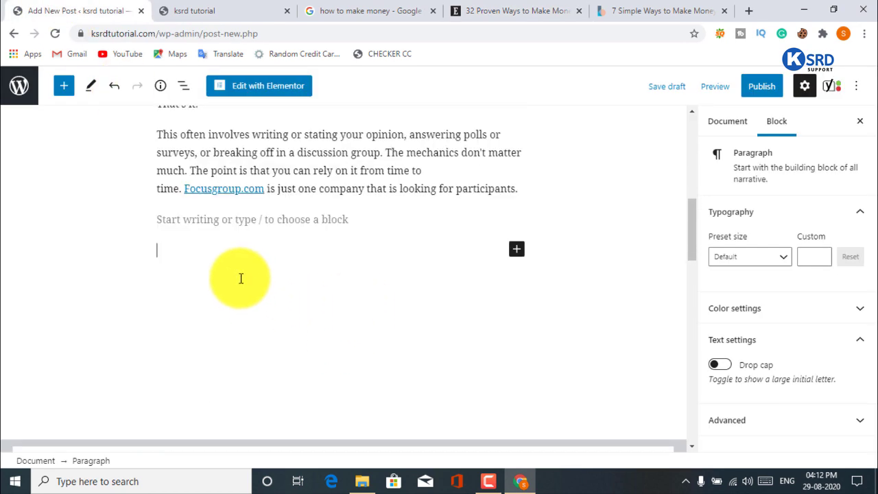
{"action": "right_click", "coordinate": [197, 252]}
{"action": "left_click", "coordinate": [254, 356]}
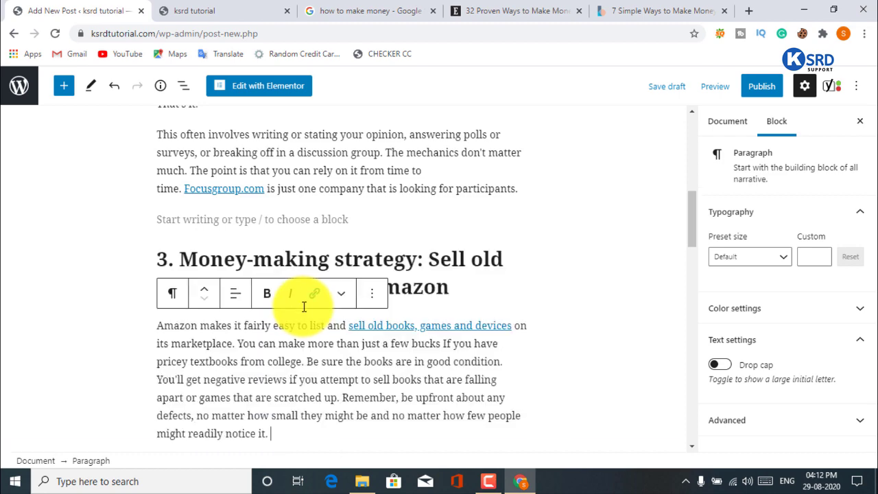
Step: Copy strategy 4, "Sell, or resell, used tech on Craigslist", with its heading and both paragraphs from the article into a new block below strategy 3
{"action": "scroll", "coordinate": [356, 310], "scroll_direction": "down", "scroll_amount": 3}
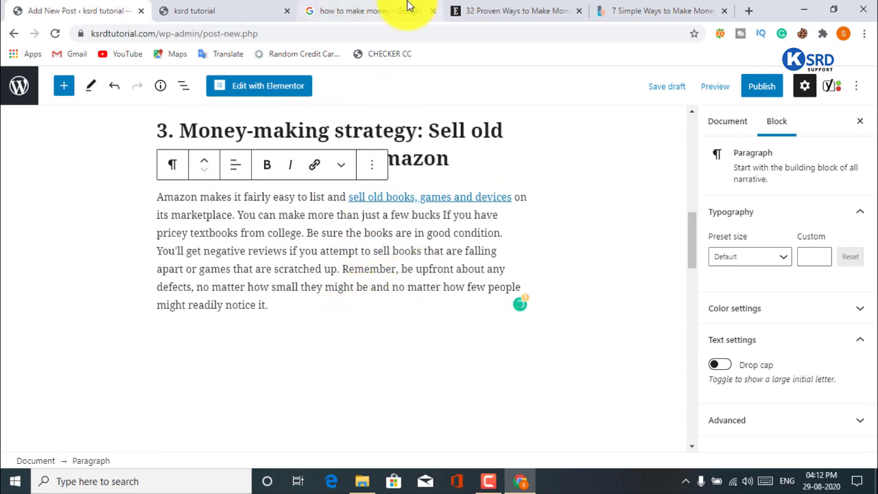
{"action": "left_click", "coordinate": [504, 8]}
{"action": "scroll", "coordinate": [447, 249], "scroll_direction": "down", "scroll_amount": 3}
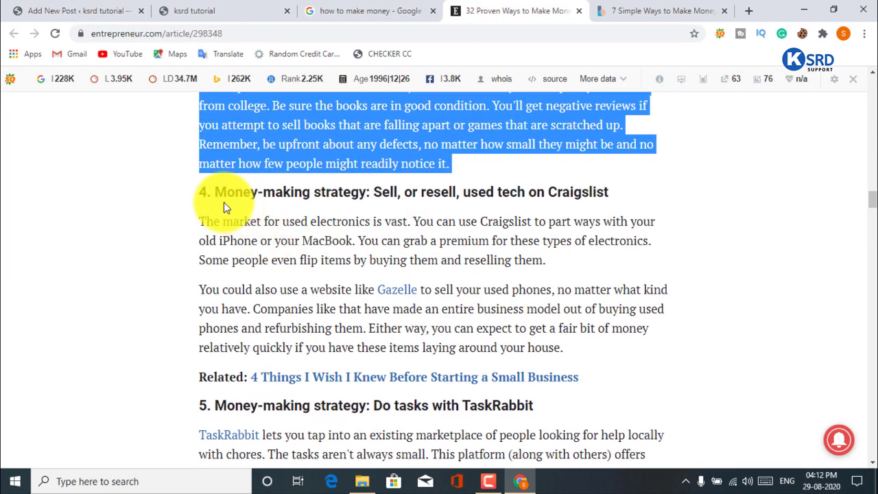
{"action": "left_click_drag", "start_coordinate": [204, 193], "coordinate": [613, 343]}
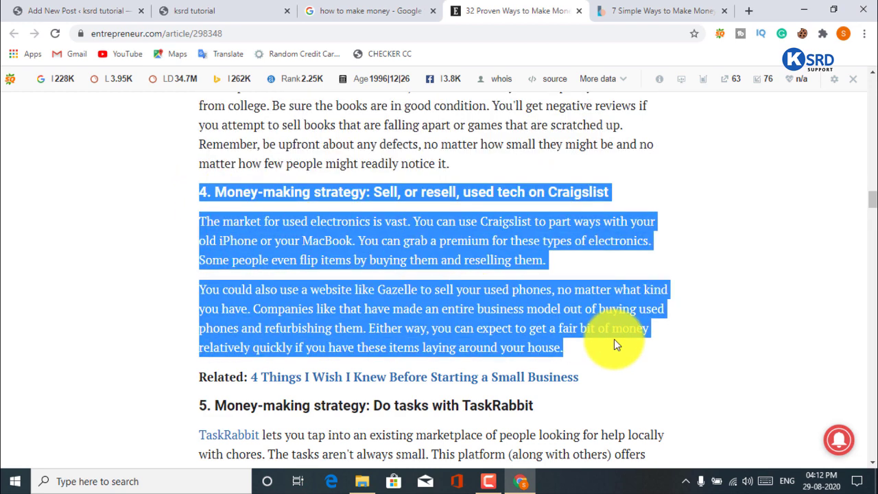
{"action": "right_click", "coordinate": [528, 312]}
{"action": "left_click", "coordinate": [549, 320]}
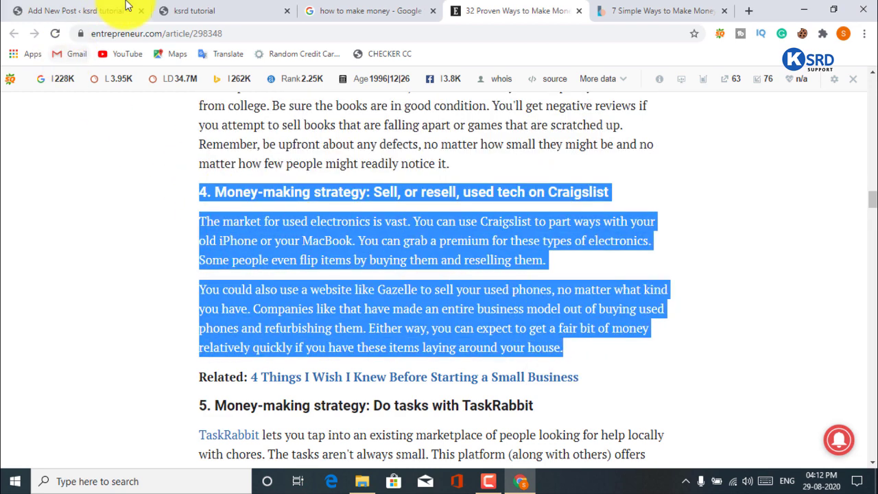
{"action": "left_click", "coordinate": [82, 8]}
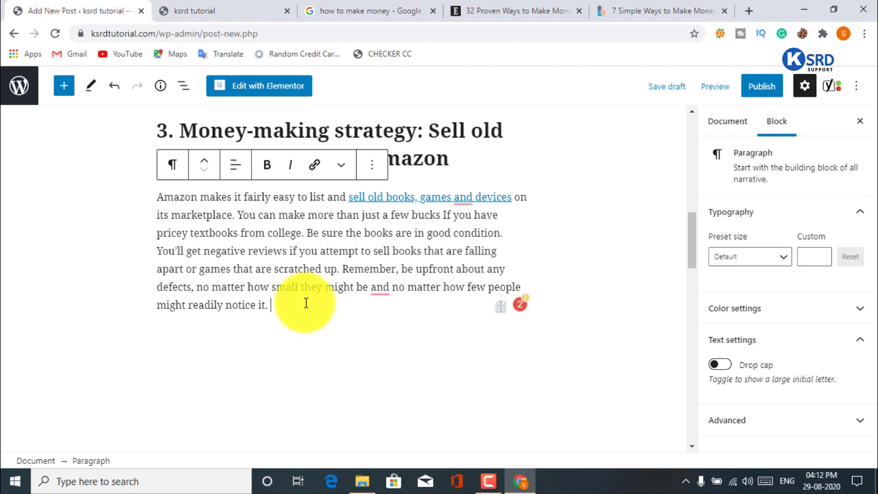
{"action": "key", "text": "Return"}
{"action": "key", "text": "Return"}
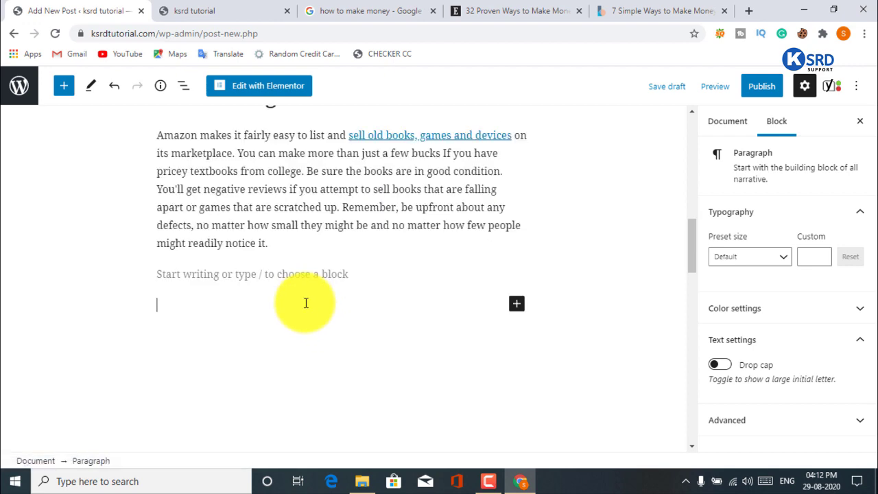
{"action": "key", "text": "ctrl+v"}
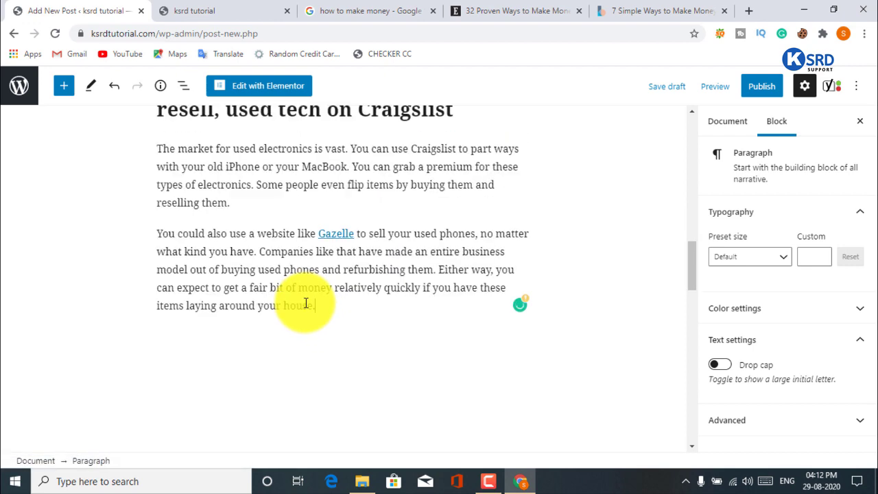
Step: Accept the Grammarly correction from "laying" to "lying" in the last paragraph of strategy 4
{"action": "scroll", "coordinate": [307, 304], "scroll_direction": "up", "scroll_amount": 10}
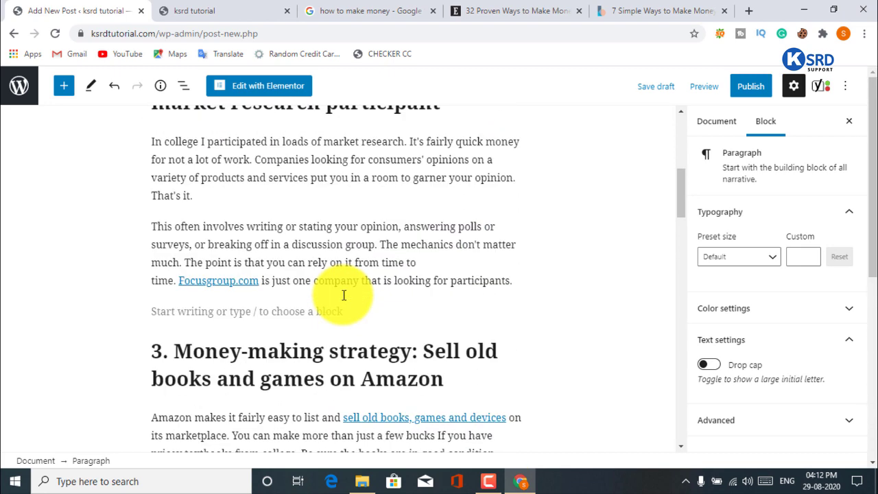
{"action": "scroll", "coordinate": [343, 300], "scroll_direction": "up", "scroll_amount": 7}
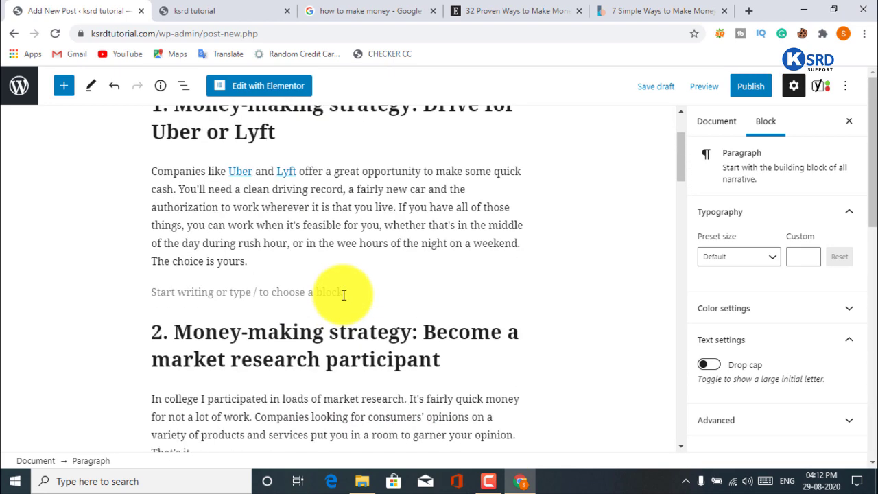
{"action": "left_click", "coordinate": [264, 294]}
{"action": "scroll", "coordinate": [361, 218], "scroll_direction": "up", "scroll_amount": 1}
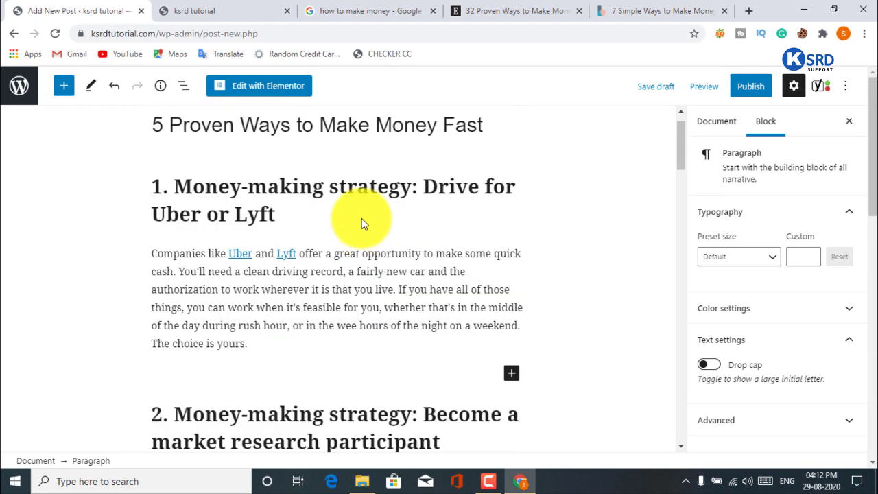
{"action": "scroll", "coordinate": [359, 215], "scroll_direction": "down", "scroll_amount": 6}
{"action": "scroll", "coordinate": [365, 245], "scroll_direction": "down", "scroll_amount": 6}
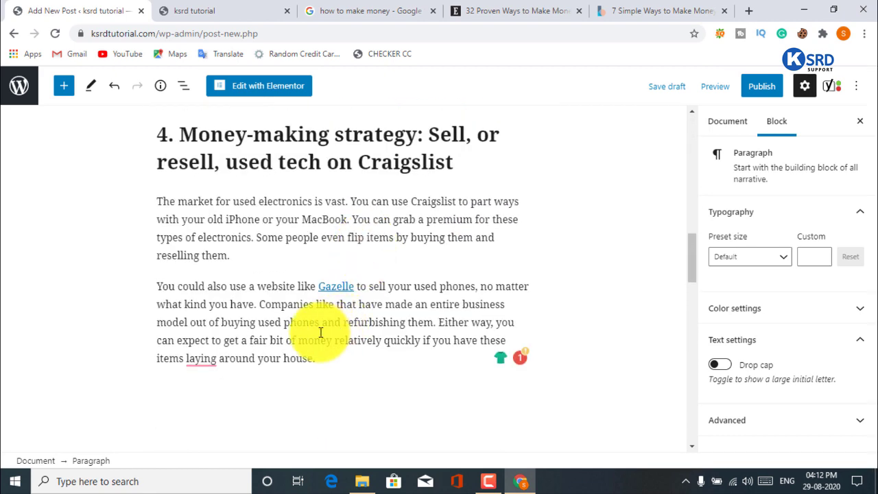
{"action": "scroll", "coordinate": [377, 254], "scroll_direction": "down", "scroll_amount": 3}
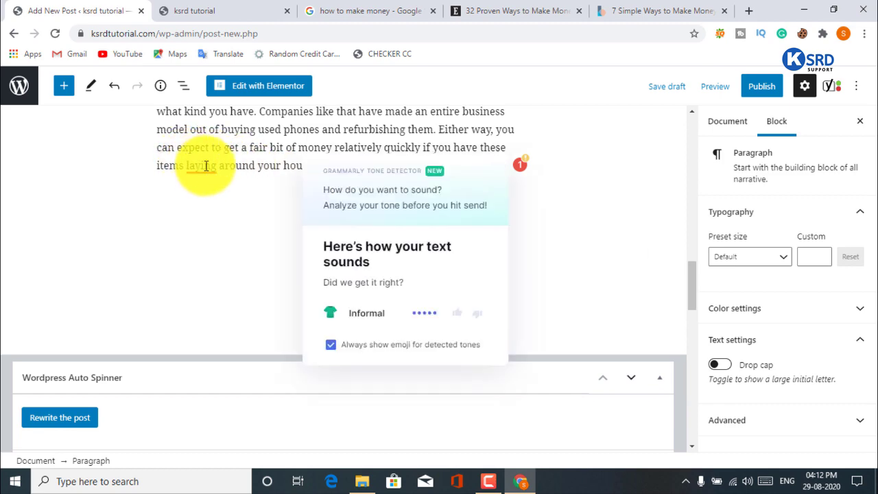
{"action": "mouse_move", "coordinate": [206, 166]}
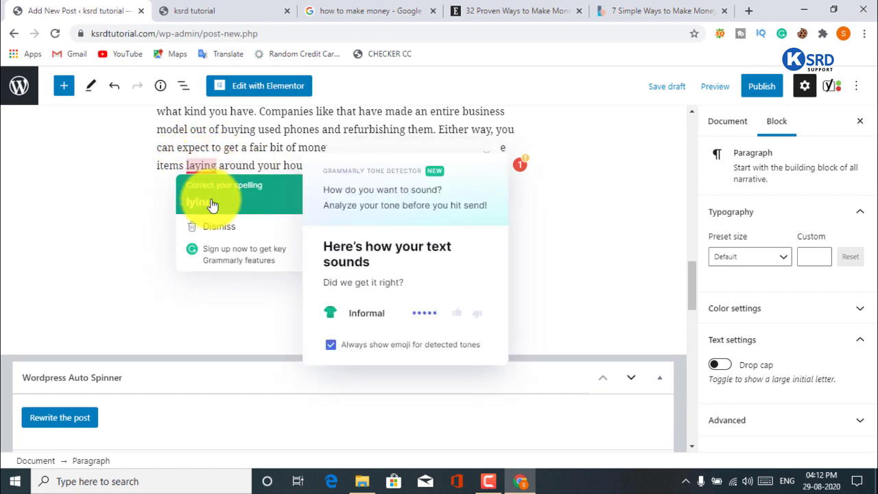
{"action": "left_click", "coordinate": [206, 199]}
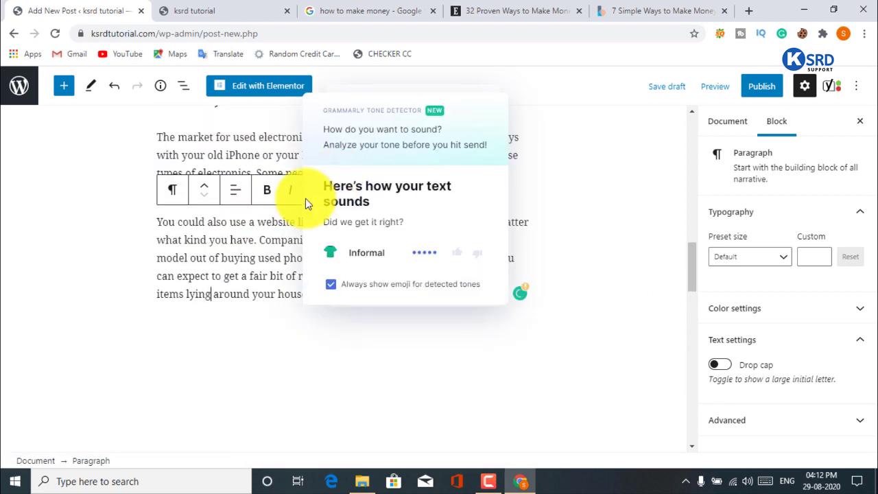
Step: Remove the hyperlink from "sell old books, games and devices" in the strategy 3 paragraph
{"action": "scroll", "coordinate": [295, 206], "scroll_direction": "up", "scroll_amount": 6}
{"action": "scroll", "coordinate": [291, 217], "scroll_direction": "down", "scroll_amount": 8}
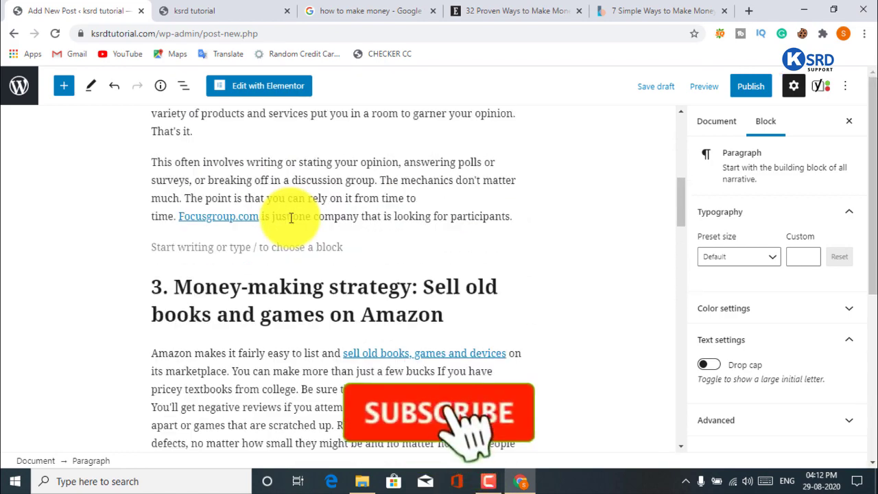
{"action": "scroll", "coordinate": [453, 206], "scroll_direction": "up", "scroll_amount": 3}
{"action": "scroll", "coordinate": [412, 227], "scroll_direction": "up", "scroll_amount": 5}
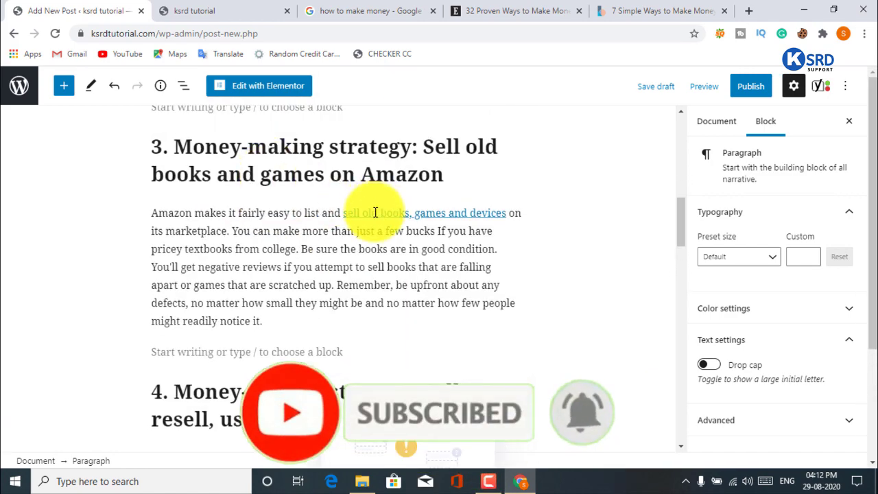
{"action": "left_click", "coordinate": [376, 213]}
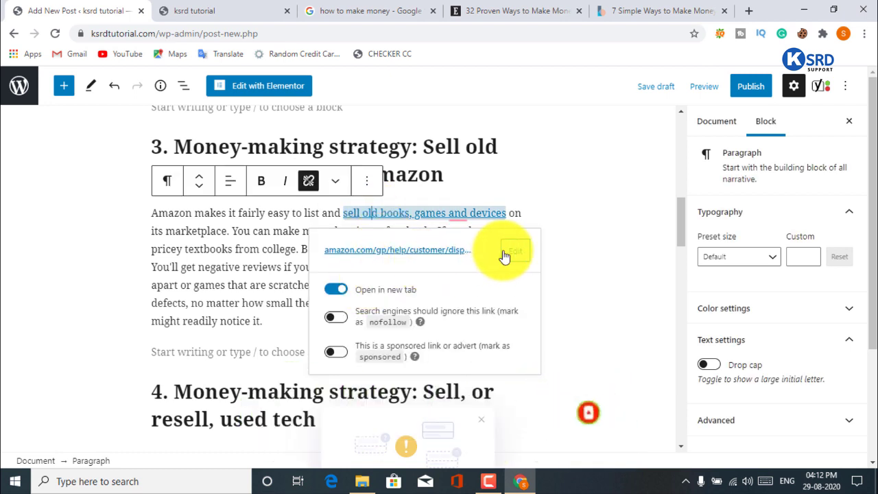
{"action": "left_click", "coordinate": [308, 181]}
Step: Dismiss the Grammarly Premium sign-in prompt so that it is not shown again
{"action": "scroll", "coordinate": [381, 291], "scroll_direction": "down", "scroll_amount": 2}
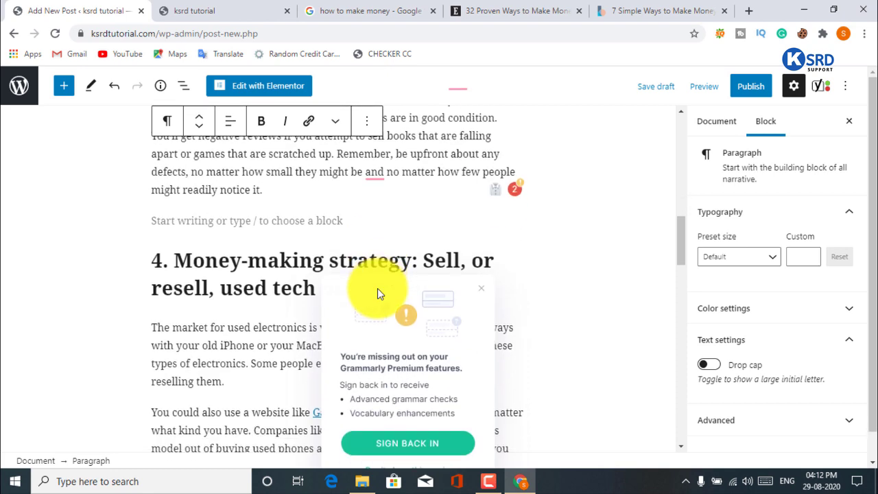
{"action": "scroll", "coordinate": [378, 293], "scroll_direction": "down", "scroll_amount": 8}
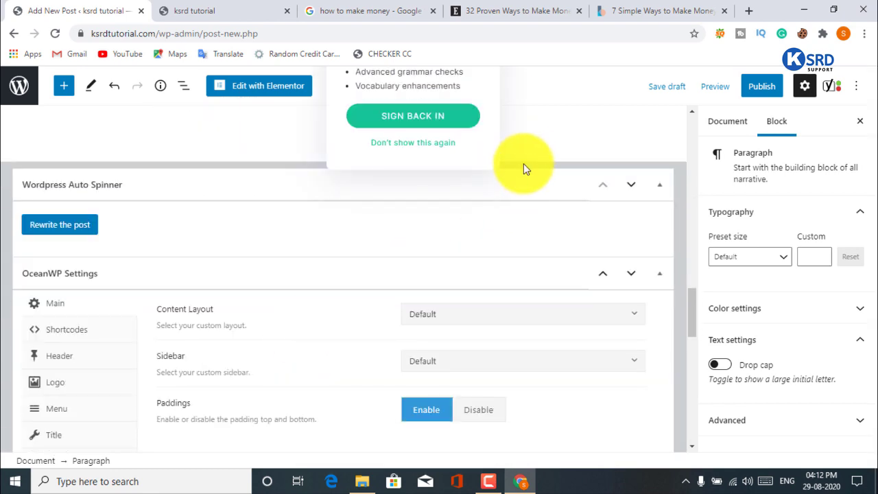
{"action": "scroll", "coordinate": [526, 164], "scroll_direction": "down", "scroll_amount": 2}
{"action": "scroll", "coordinate": [529, 175], "scroll_direction": "up", "scroll_amount": 3}
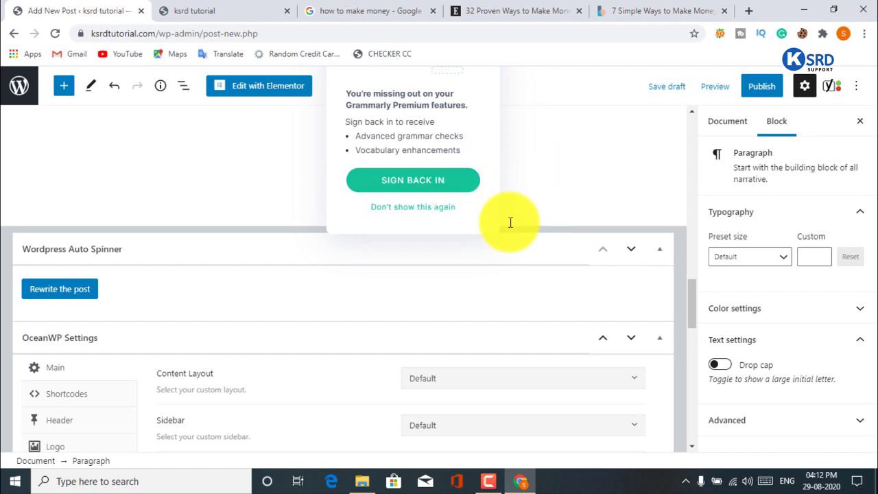
{"action": "left_click", "coordinate": [414, 211]}
Step: Try to select the whole post body from the last paragraph of strategy 4 up to the heading of strategy 1
{"action": "scroll", "coordinate": [329, 290], "scroll_direction": "up", "scroll_amount": 15}
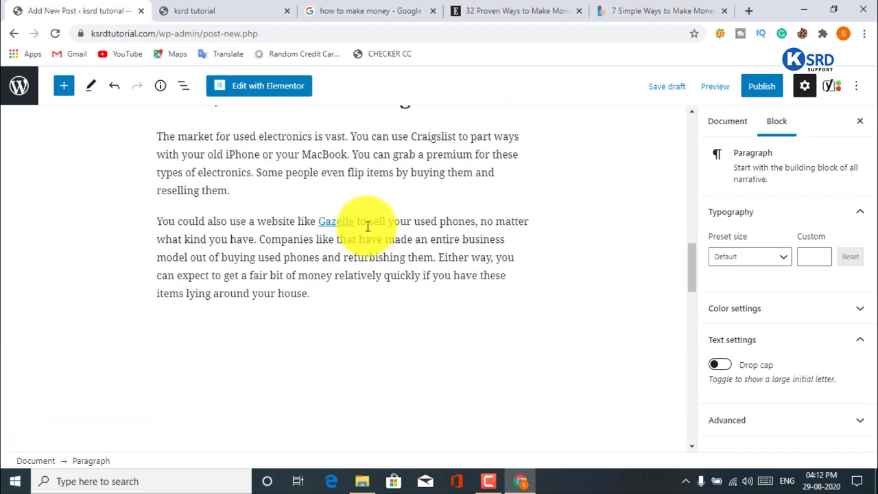
{"action": "scroll", "coordinate": [371, 193], "scroll_direction": "up", "scroll_amount": 2}
{"action": "scroll", "coordinate": [372, 189], "scroll_direction": "down", "scroll_amount": 9}
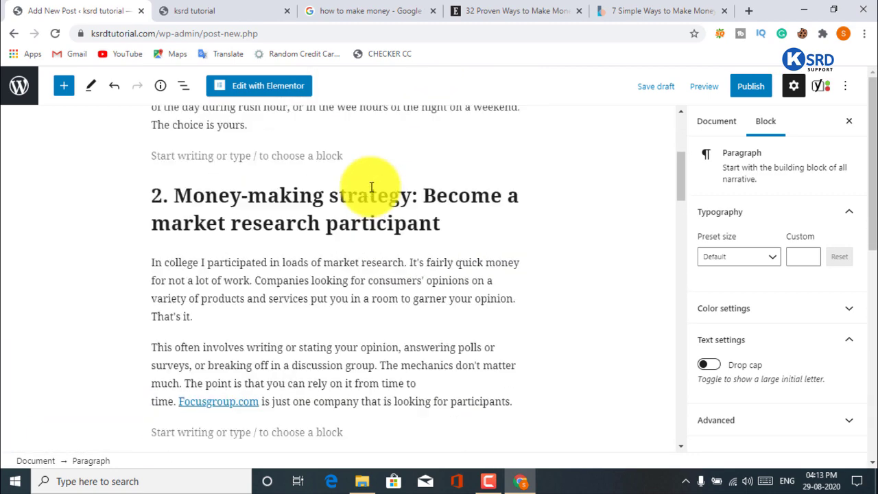
{"action": "scroll", "coordinate": [363, 206], "scroll_direction": "down", "scroll_amount": 2}
{"action": "scroll", "coordinate": [301, 332], "scroll_direction": "up", "scroll_amount": 2}
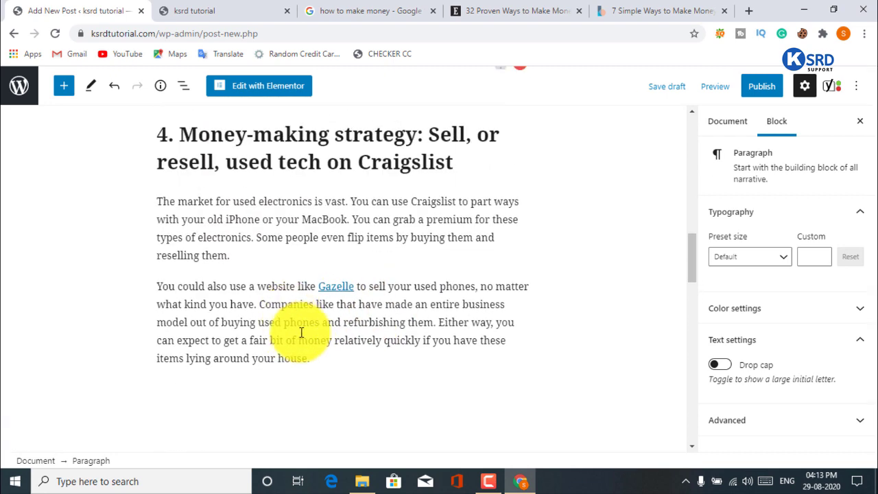
{"action": "left_click_drag", "start_coordinate": [158, 312], "coordinate": [173, 155]}
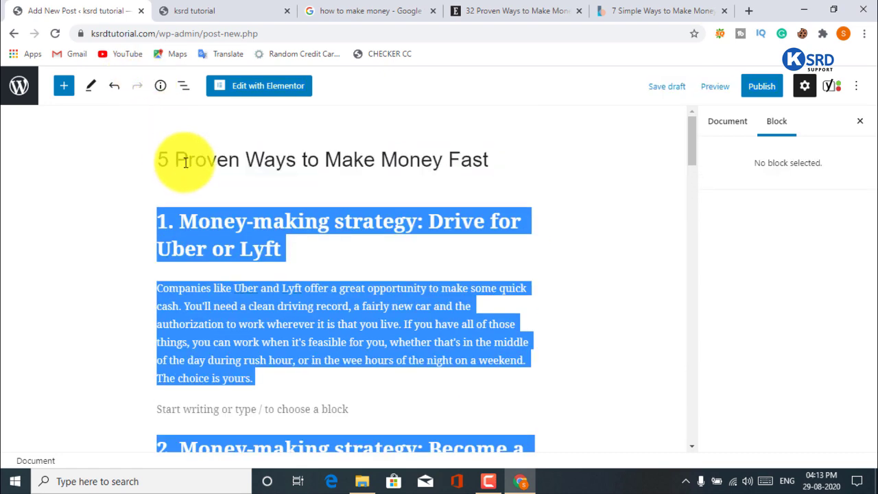
{"action": "left_click", "coordinate": [177, 215]}
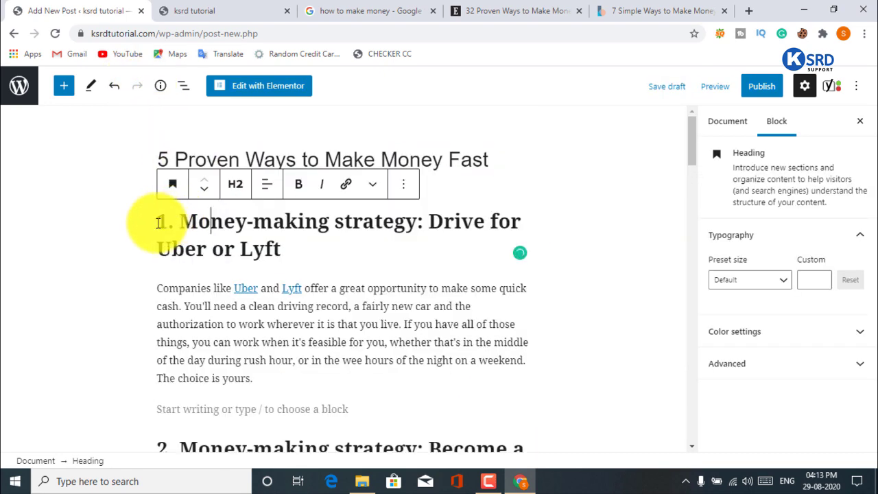
{"action": "left_click_drag", "start_coordinate": [158, 222], "coordinate": [406, 377]}
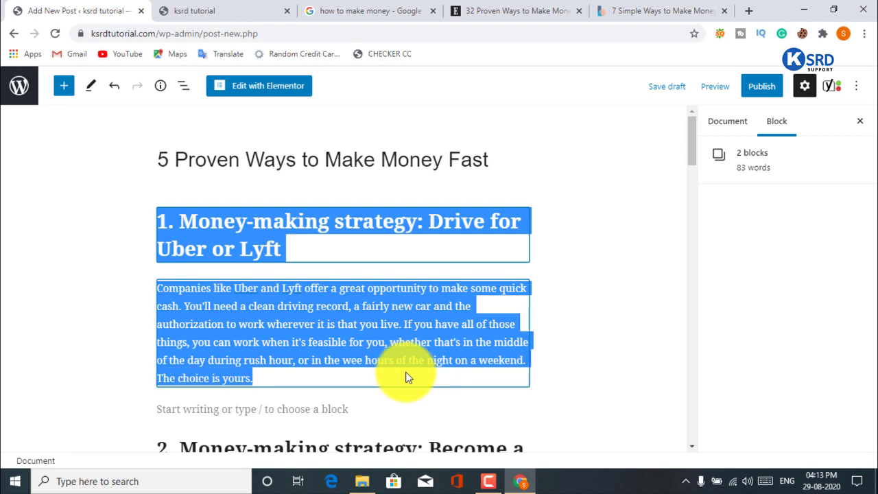
{"action": "left_click", "coordinate": [275, 325]}
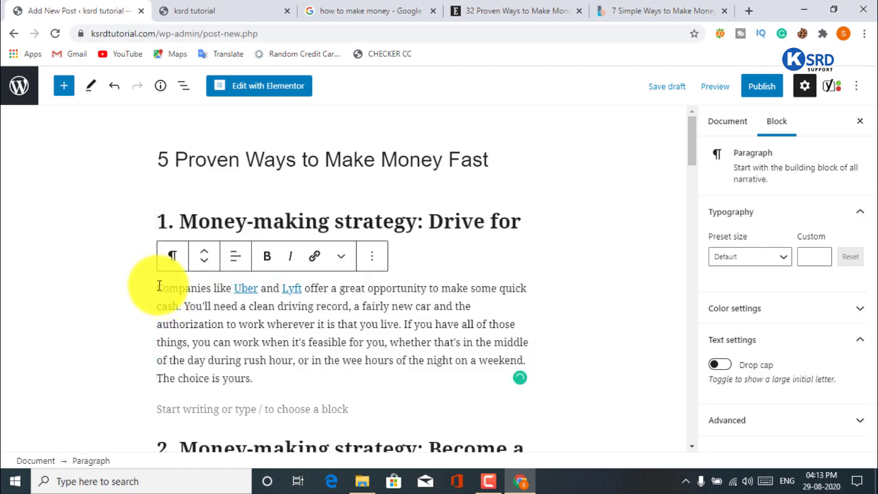
{"action": "left_click_drag", "start_coordinate": [169, 296], "coordinate": [292, 393]}
{"action": "right_click", "coordinate": [243, 344]}
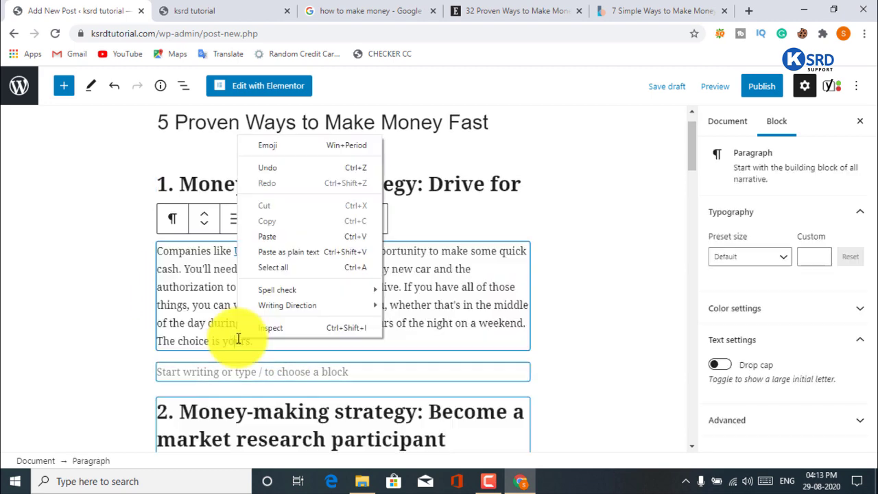
{"action": "left_click", "coordinate": [196, 304]}
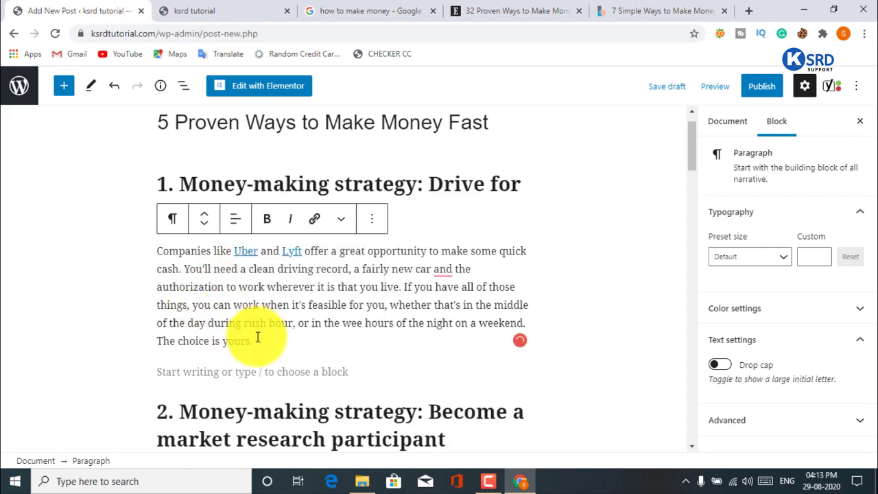
Step: Copy money-making strategies 1 to 4, headings included, from the Entrepreneur article "32 Proven Ways to Make Money"
{"action": "left_click", "coordinate": [538, 8]}
{"action": "left_click", "coordinate": [242, 256]}
{"action": "scroll", "coordinate": [243, 256], "scroll_direction": "up", "scroll_amount": 12}
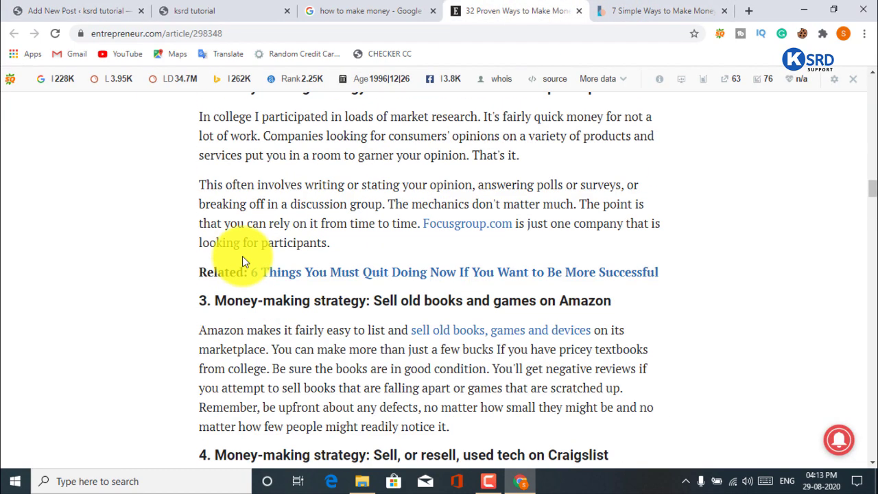
{"action": "scroll", "coordinate": [243, 256], "scroll_direction": "down", "scroll_amount": 3}
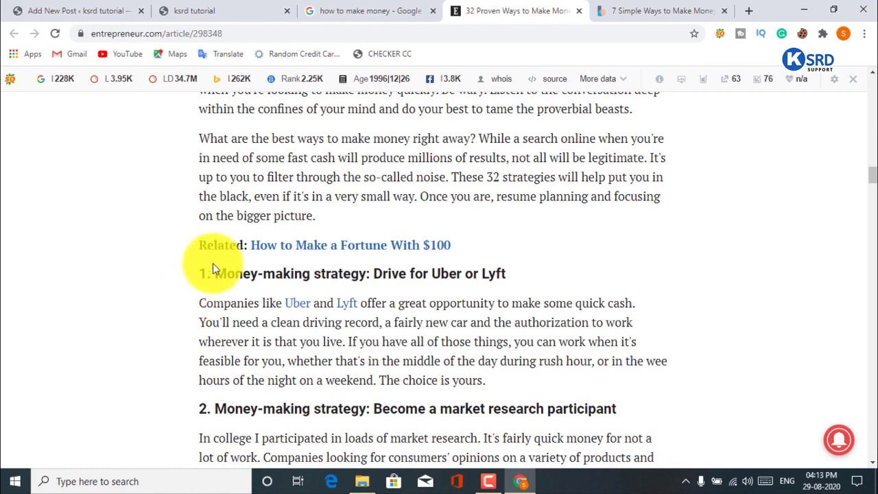
{"action": "left_click_drag", "start_coordinate": [204, 273], "coordinate": [596, 412]}
{"action": "right_click", "coordinate": [391, 319]}
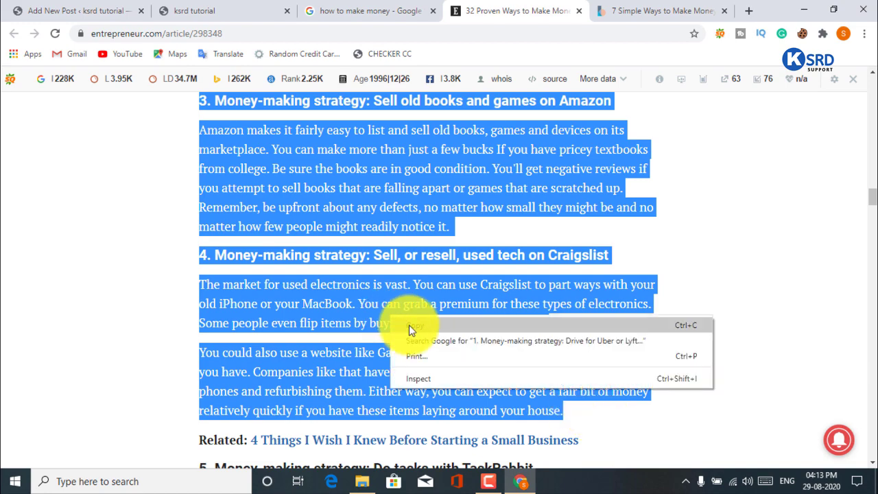
{"action": "left_click", "coordinate": [417, 326]}
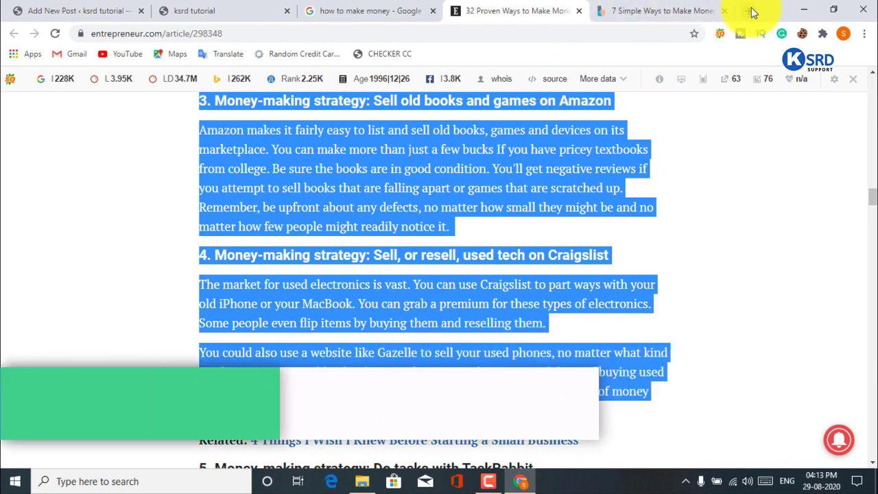
Step: Open plagiarismdetector.net in a new browser tab and paste the copied article text into the plagiarism checker
{"action": "left_click", "coordinate": [749, 11]}
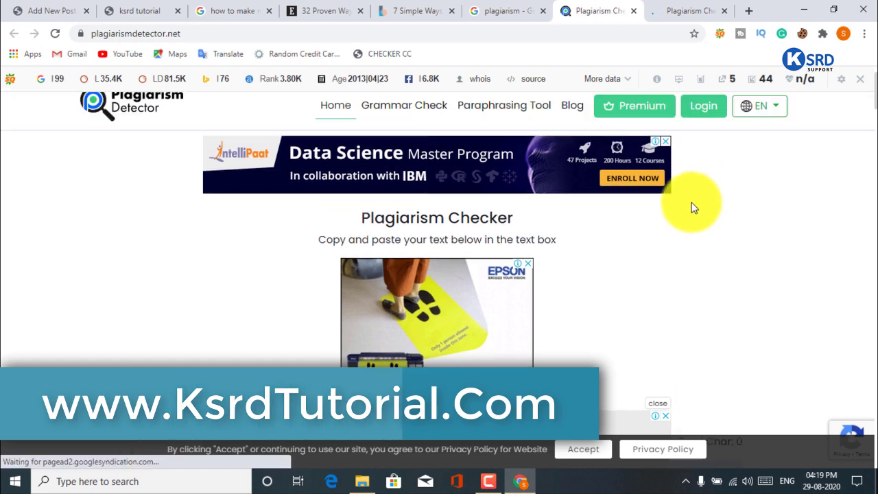
{"action": "scroll", "coordinate": [667, 234], "scroll_direction": "down", "scroll_amount": 5}
{"action": "scroll", "coordinate": [668, 232], "scroll_direction": "up", "scroll_amount": 1}
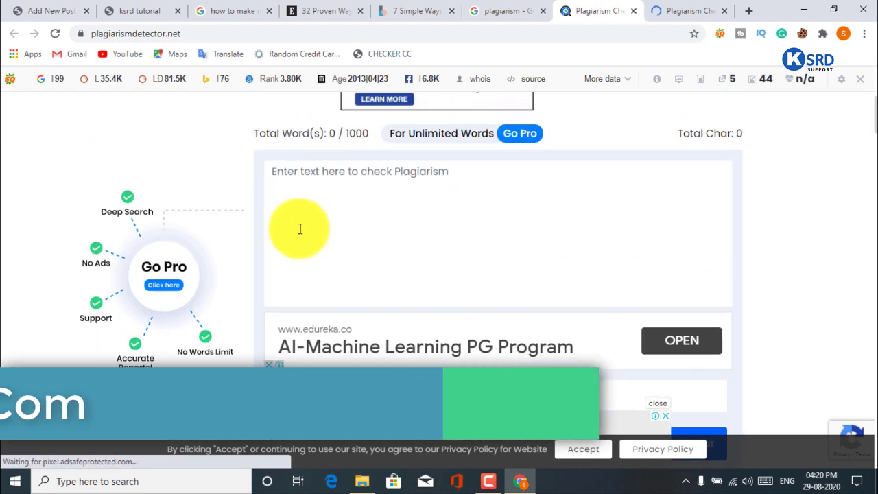
{"action": "right_click", "coordinate": [319, 195]}
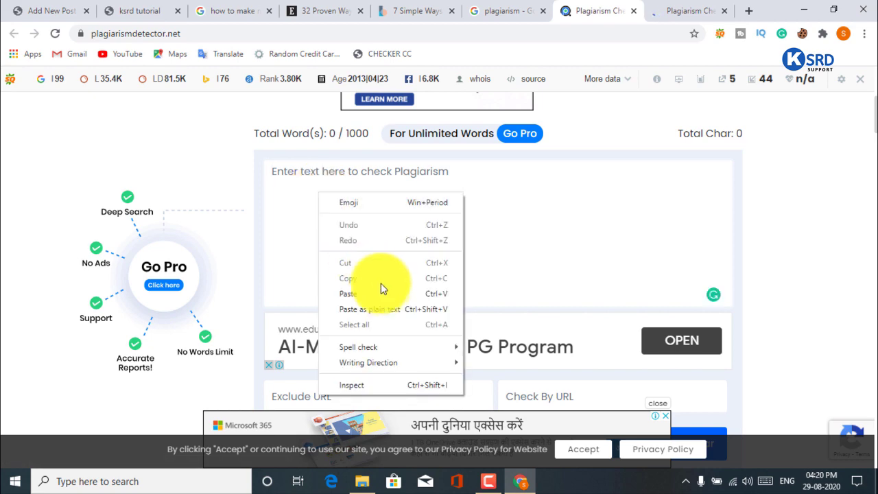
{"action": "left_click", "coordinate": [379, 294]}
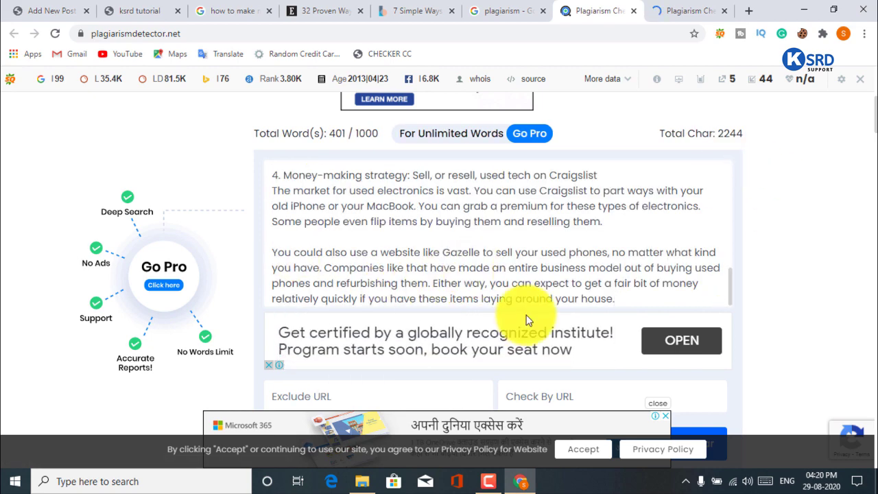
Step: Look over the pasted article text from start to end and run the plagiarism check on it
{"action": "scroll", "coordinate": [432, 244], "scroll_direction": "up", "scroll_amount": 1}
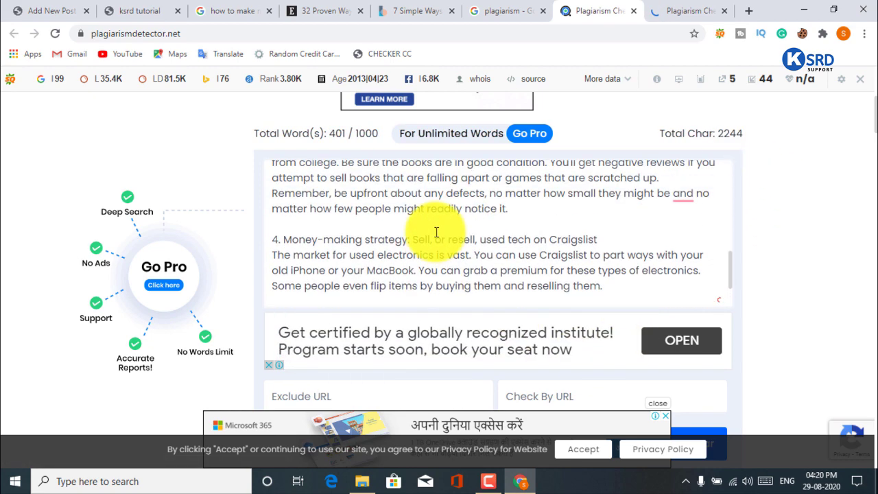
{"action": "scroll", "coordinate": [435, 235], "scroll_direction": "down", "scroll_amount": 1}
{"action": "scroll", "coordinate": [480, 236], "scroll_direction": "up", "scroll_amount": 6}
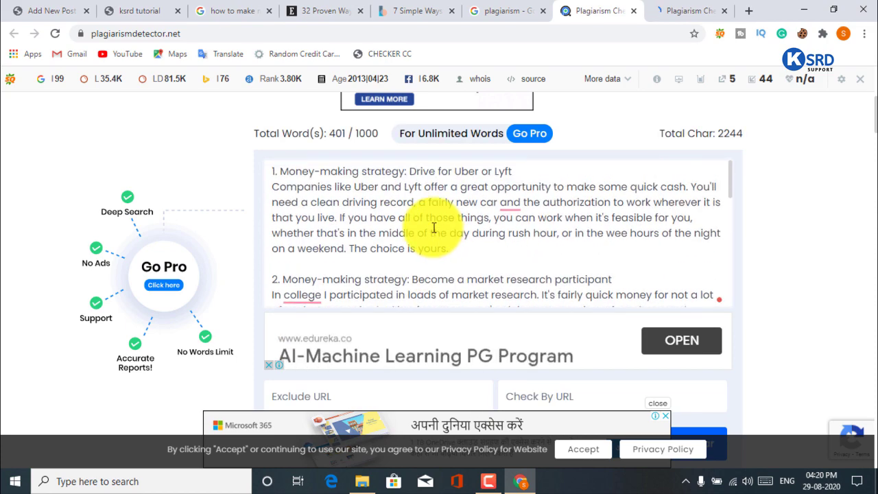
{"action": "scroll", "coordinate": [439, 233], "scroll_direction": "up", "scroll_amount": 2}
{"action": "scroll", "coordinate": [449, 243], "scroll_direction": "down", "scroll_amount": 1}
{"action": "scroll", "coordinate": [382, 277], "scroll_direction": "down", "scroll_amount": 5}
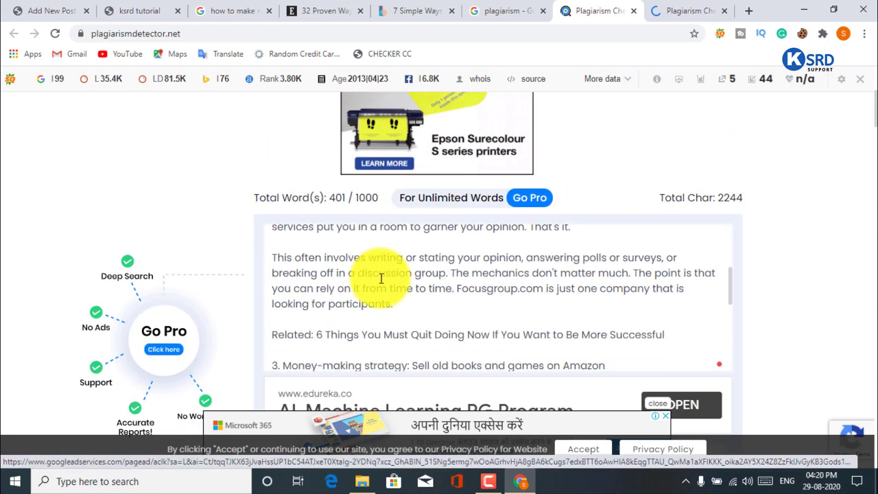
{"action": "scroll", "coordinate": [312, 278], "scroll_direction": "down", "scroll_amount": 3}
{"action": "scroll", "coordinate": [323, 274], "scroll_direction": "down", "scroll_amount": 4}
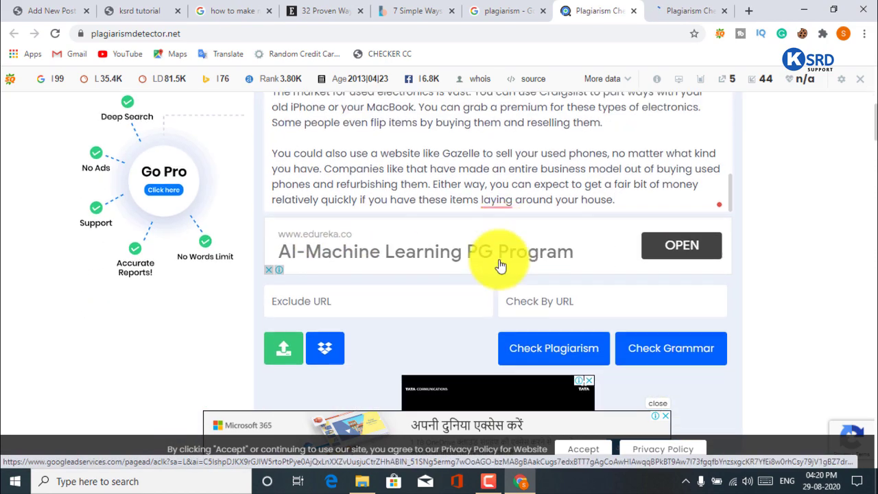
{"action": "left_click", "coordinate": [549, 261]}
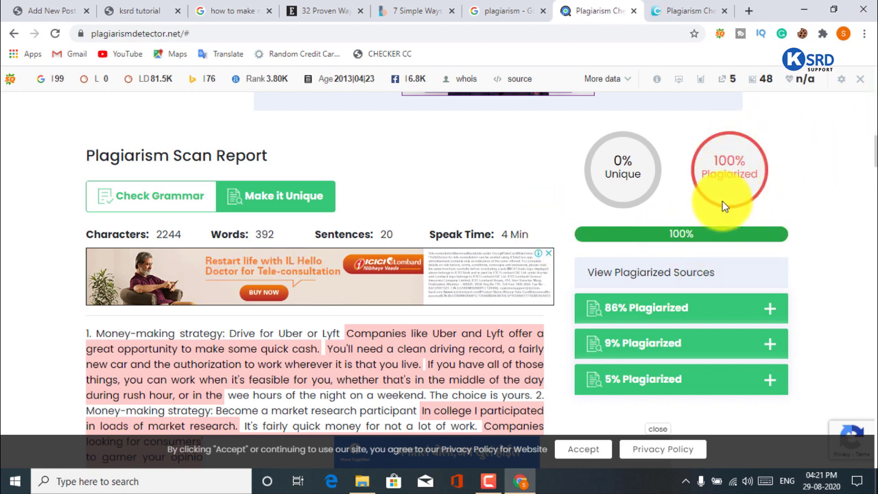
Step: Examine the plagiarism scan report's scores and highlighted sentences, and compare the checked text with the WordPress post
{"action": "scroll", "coordinate": [329, 306], "scroll_direction": "down", "scroll_amount": 6}
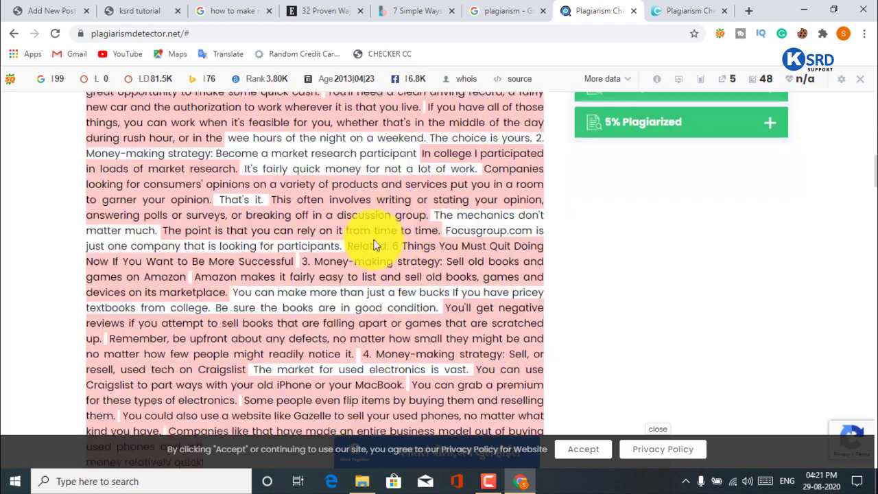
{"action": "scroll", "coordinate": [330, 220], "scroll_direction": "down", "scroll_amount": 1}
{"action": "scroll", "coordinate": [412, 251], "scroll_direction": "up", "scroll_amount": 10}
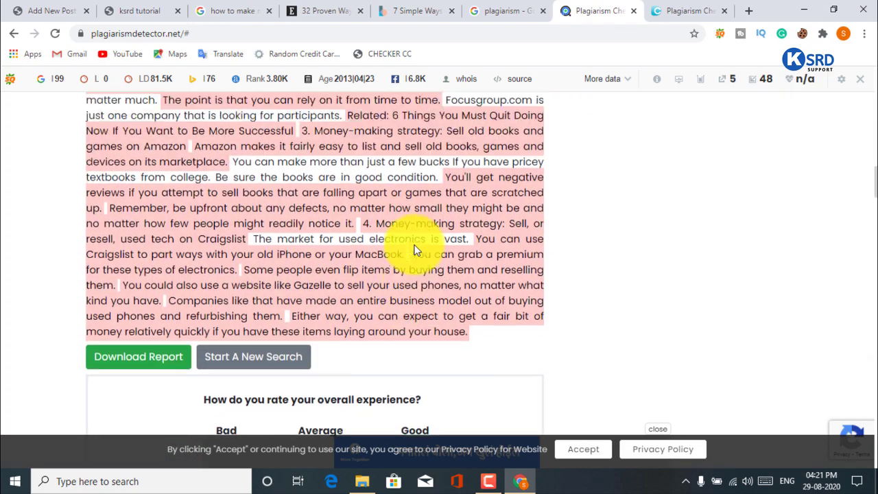
{"action": "scroll", "coordinate": [405, 251], "scroll_direction": "down", "scroll_amount": 3}
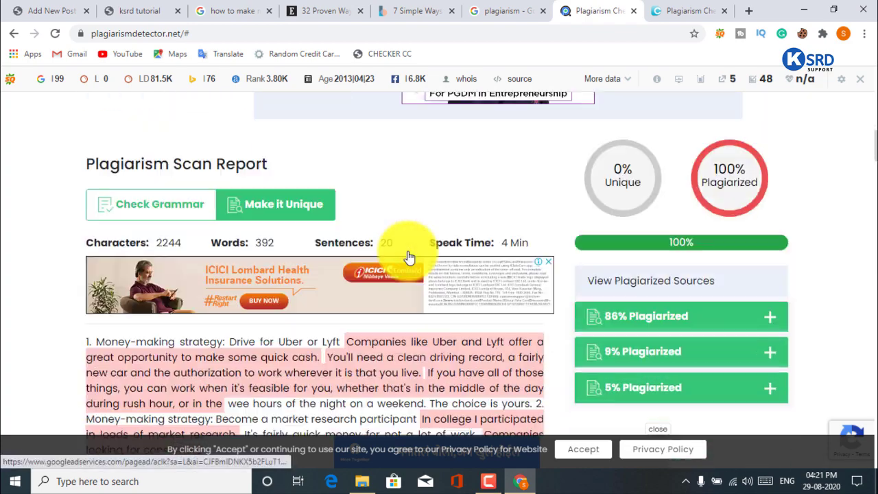
{"action": "scroll", "coordinate": [402, 251], "scroll_direction": "up", "scroll_amount": 4}
{"action": "left_click", "coordinate": [55, 10]}
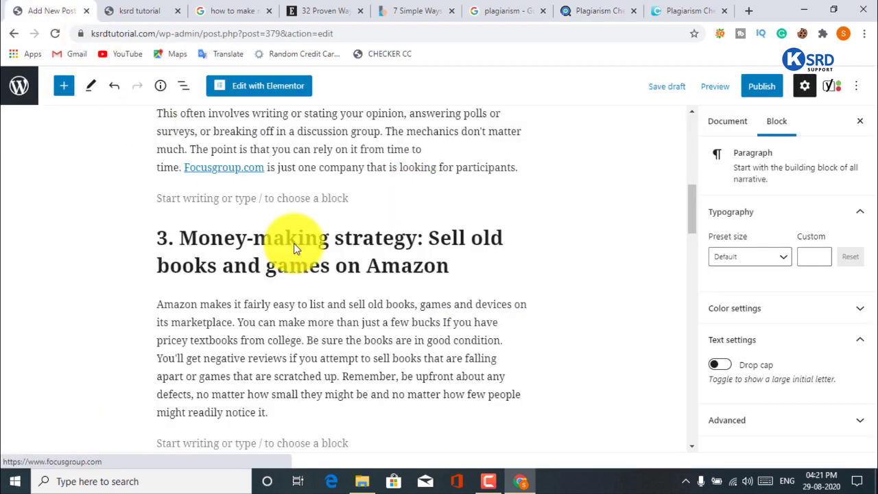
{"action": "left_click", "coordinate": [604, 10]}
{"action": "scroll", "coordinate": [412, 352], "scroll_direction": "down", "scroll_amount": 3}
{"action": "scroll", "coordinate": [411, 353], "scroll_direction": "up", "scroll_amount": 3}
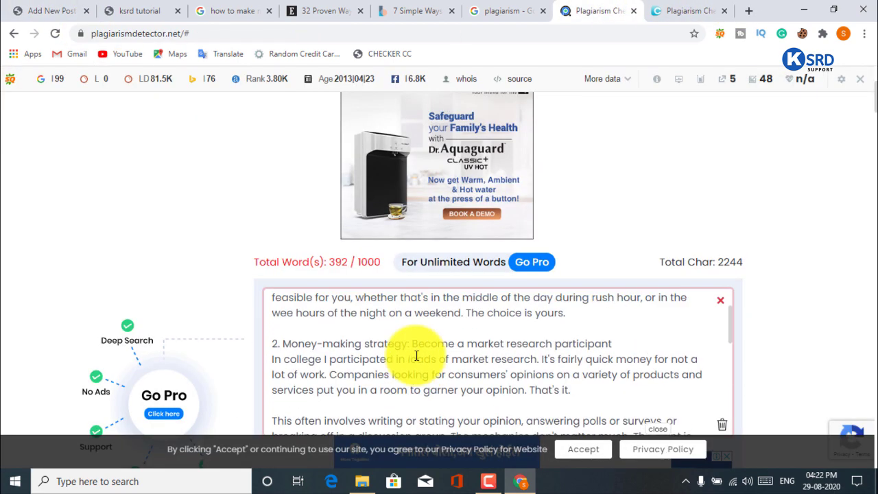
{"action": "scroll", "coordinate": [412, 353], "scroll_direction": "down", "scroll_amount": 3}
Step: Return to the WordPress post and rewrite its content with Wordpress Auto Spinner
{"action": "left_click", "coordinate": [41, 7]}
{"action": "scroll", "coordinate": [467, 334], "scroll_direction": "down", "scroll_amount": 5}
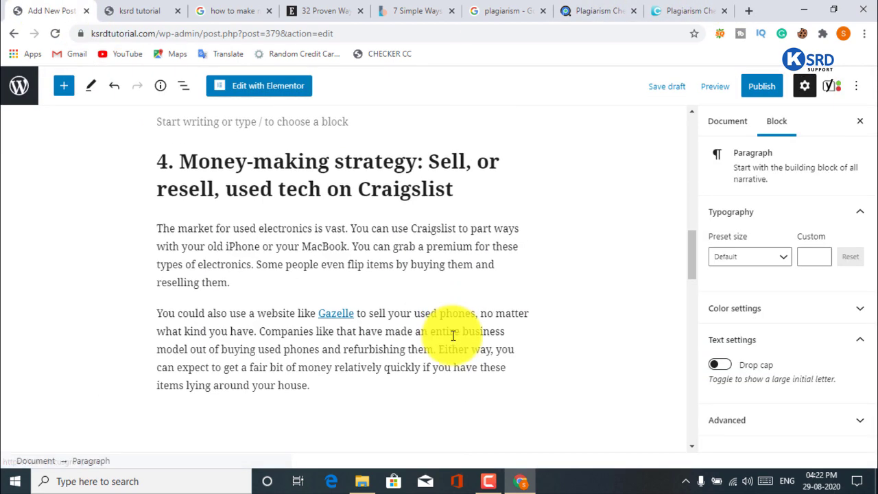
{"action": "scroll", "coordinate": [472, 348], "scroll_direction": "down", "scroll_amount": 7}
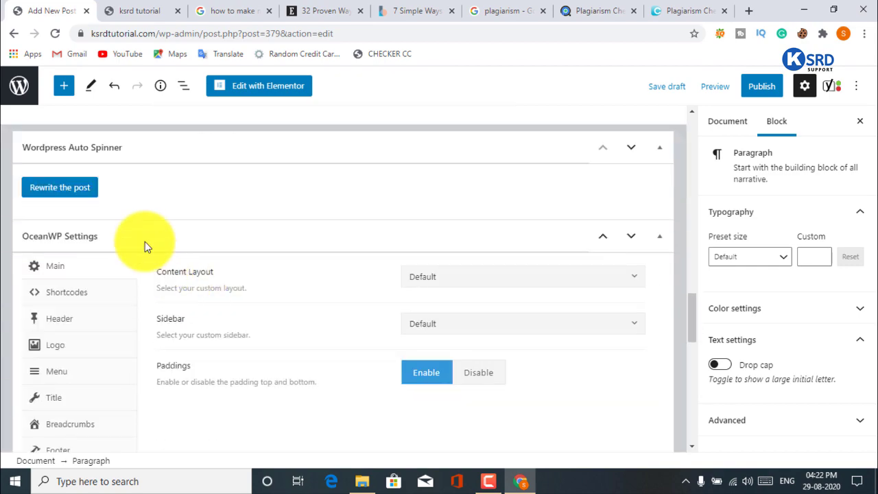
{"action": "scroll", "coordinate": [512, 220], "scroll_direction": "up", "scroll_amount": 10}
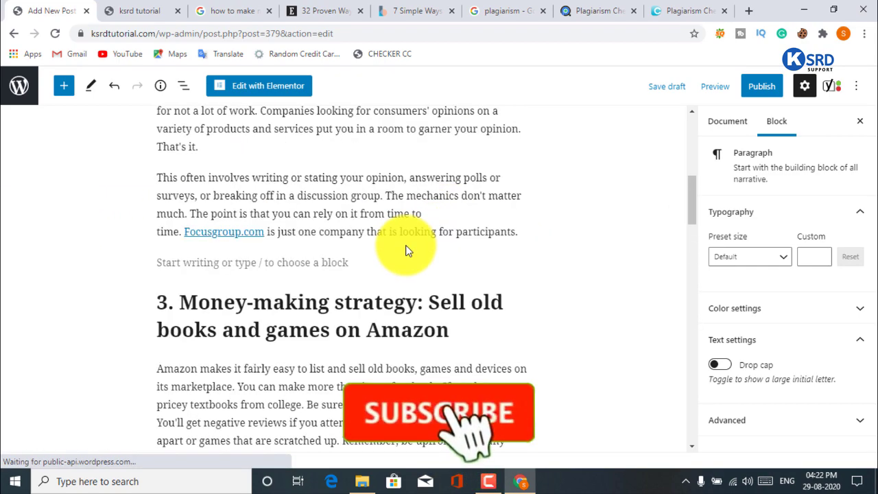
{"action": "scroll", "coordinate": [396, 206], "scroll_direction": "down", "scroll_amount": 8}
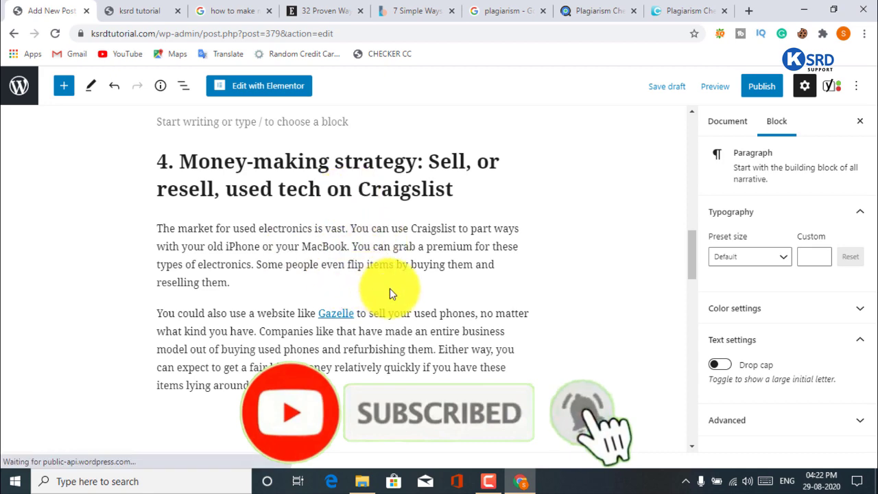
{"action": "scroll", "coordinate": [405, 229], "scroll_direction": "down", "scroll_amount": 5}
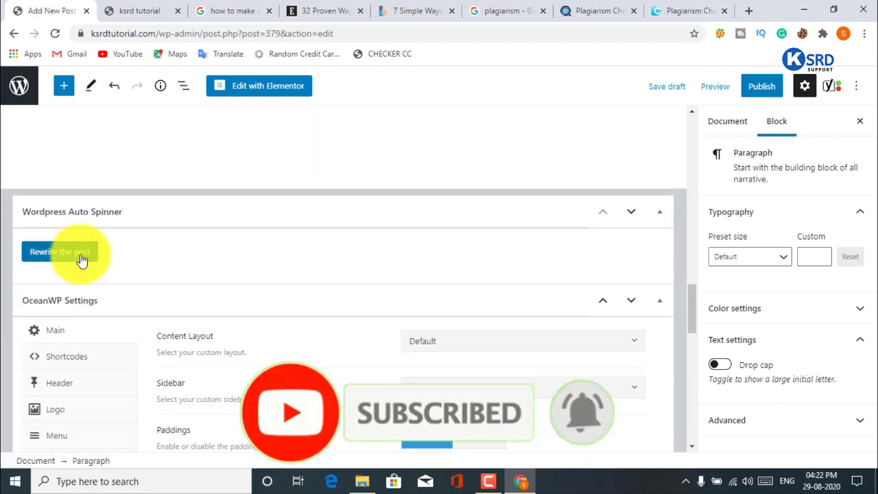
{"action": "left_click", "coordinate": [60, 252]}
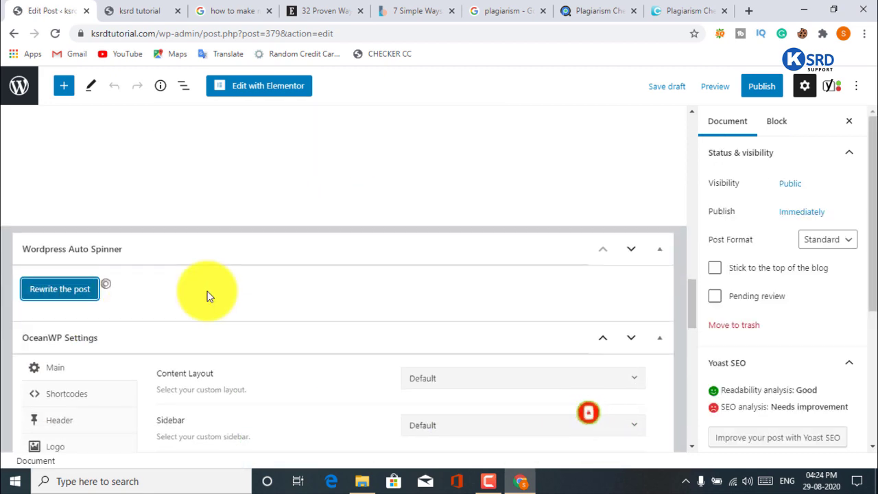
Step: Review the rewritten title and the highlighted synonym replacements throughout the rewritten post content
{"action": "scroll", "coordinate": [287, 276], "scroll_direction": "down", "scroll_amount": 2}
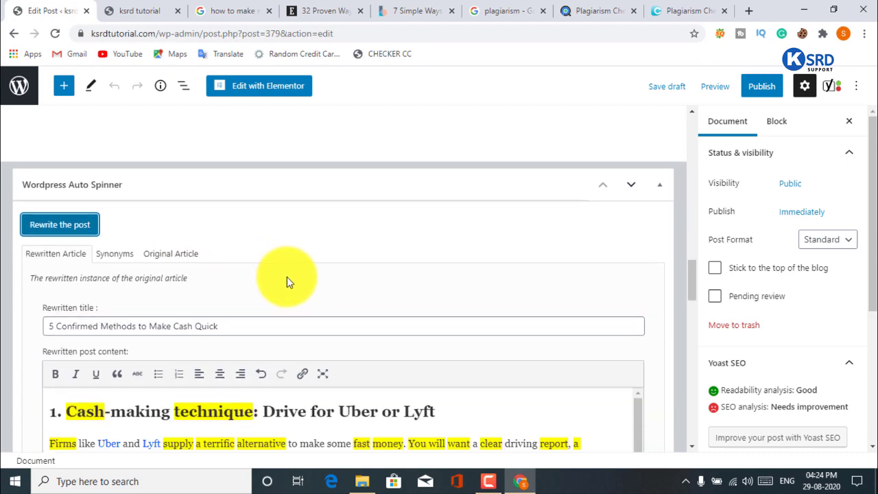
{"action": "scroll", "coordinate": [288, 275], "scroll_direction": "down", "scroll_amount": 5}
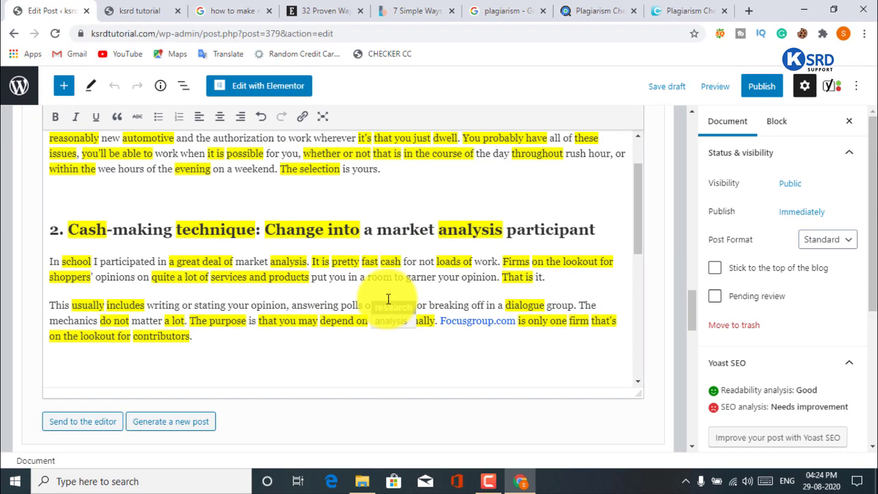
{"action": "scroll", "coordinate": [497, 249], "scroll_direction": "down", "scroll_amount": 10}
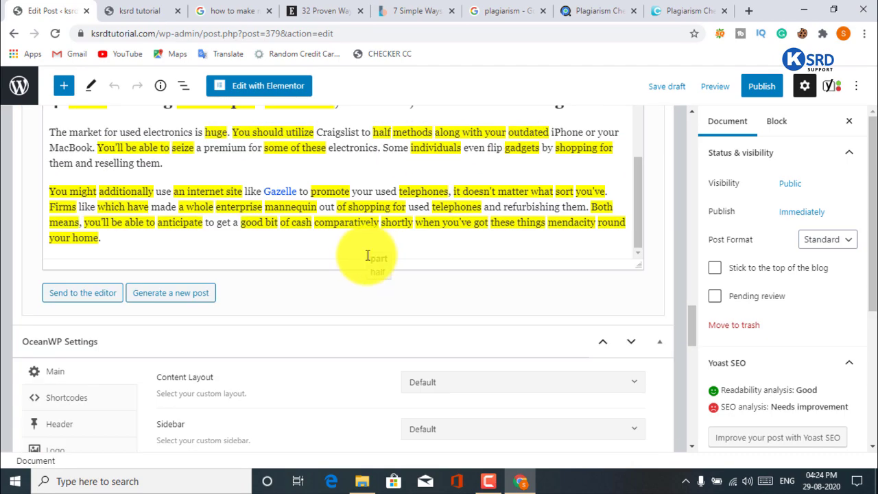
{"action": "scroll", "coordinate": [398, 236], "scroll_direction": "up", "scroll_amount": 5}
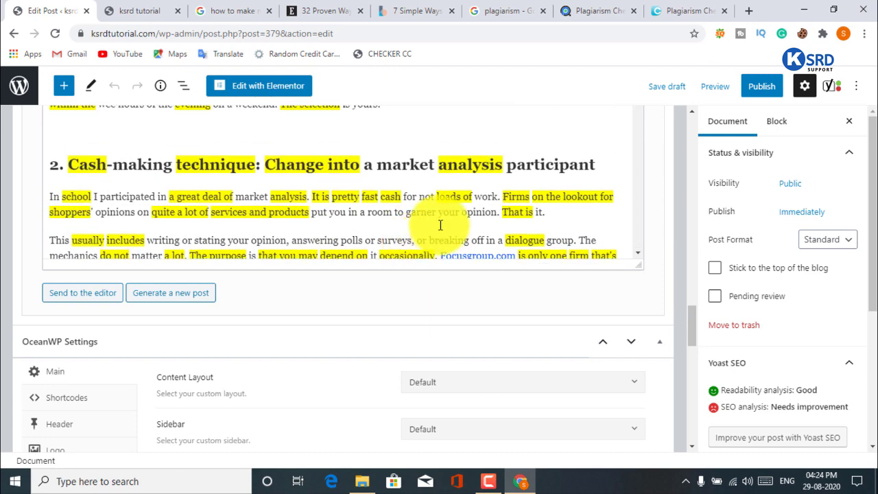
{"action": "scroll", "coordinate": [441, 225], "scroll_direction": "down", "scroll_amount": 8}
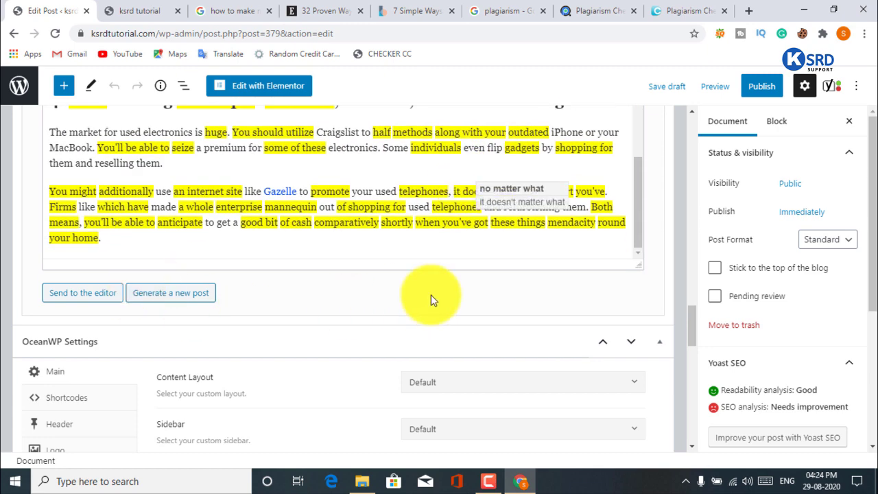
{"action": "scroll", "coordinate": [562, 312], "scroll_direction": "up", "scroll_amount": 1}
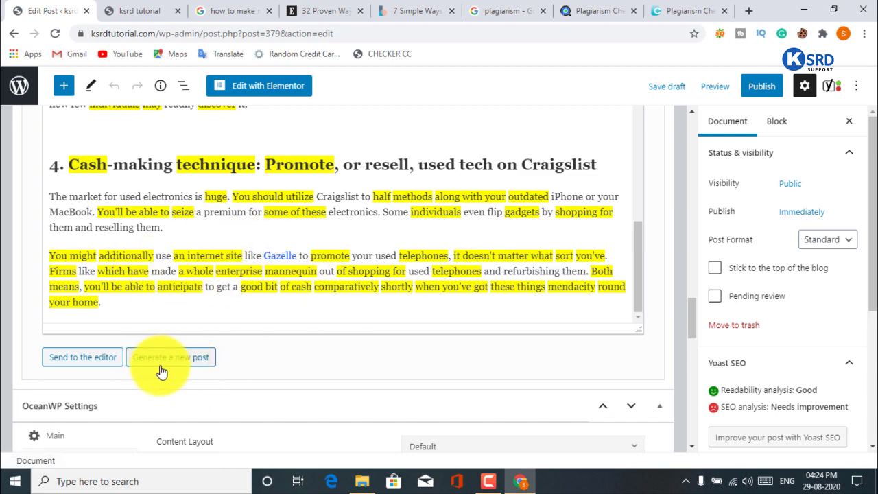
{"action": "scroll", "coordinate": [573, 154], "scroll_direction": "up", "scroll_amount": 6}
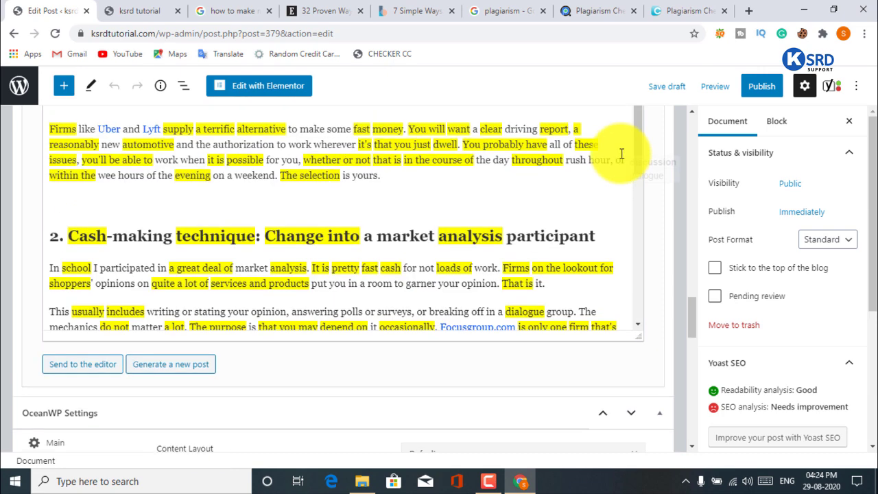
Step: Compare the original money-making sections of the post with the spinner's rewritten content
{"action": "scroll", "coordinate": [634, 153], "scroll_direction": "up", "scroll_amount": 8}
{"action": "scroll", "coordinate": [315, 206], "scroll_direction": "up", "scroll_amount": 15}
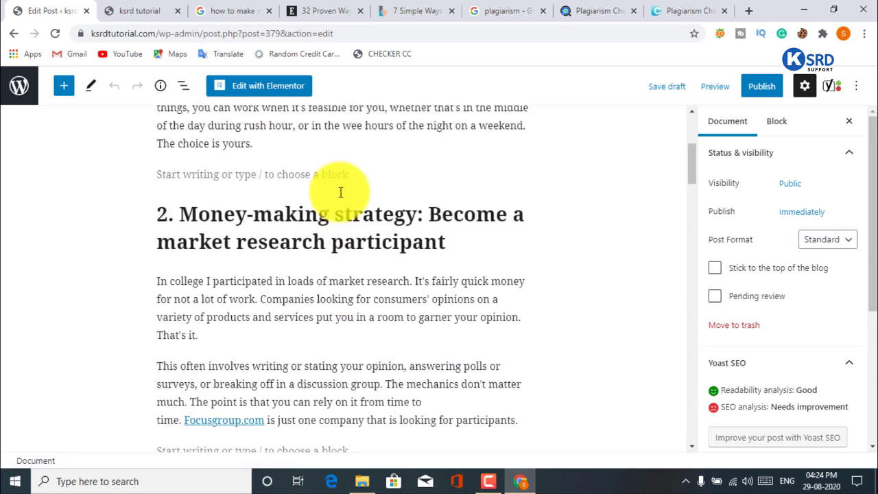
{"action": "scroll", "coordinate": [339, 191], "scroll_direction": "down", "scroll_amount": 15}
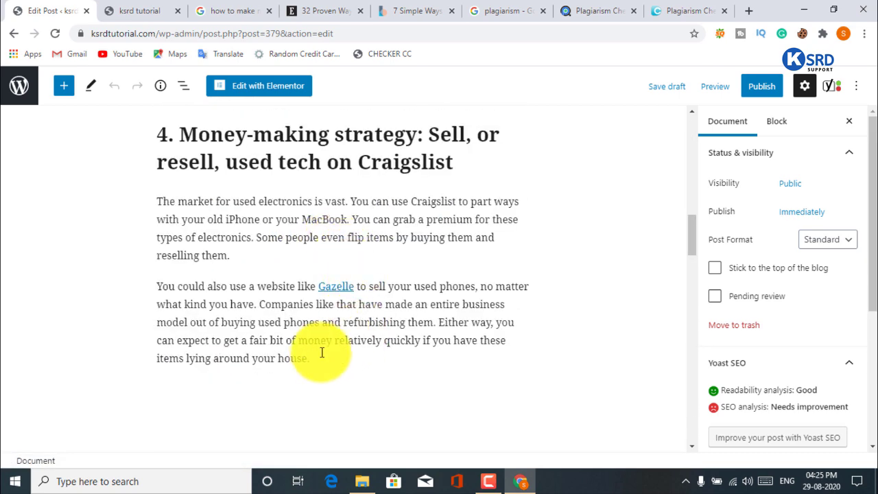
{"action": "left_click", "coordinate": [311, 361]}
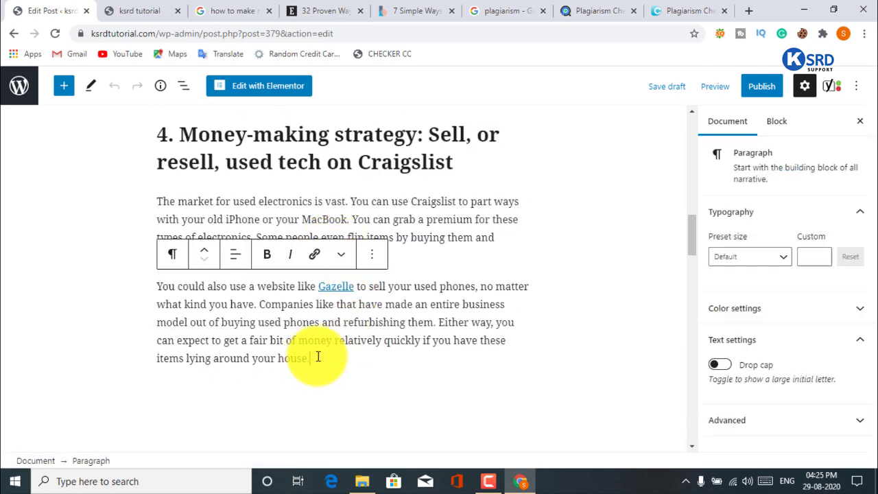
{"action": "scroll", "coordinate": [319, 353], "scroll_direction": "down", "scroll_amount": 10}
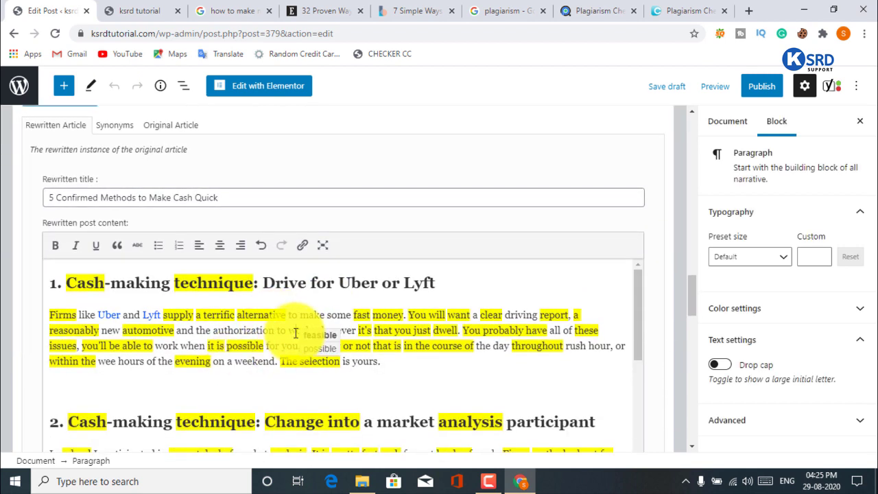
Step: Look through the rewritten post content, then select all of it for copying
{"action": "left_click", "coordinate": [296, 334]}
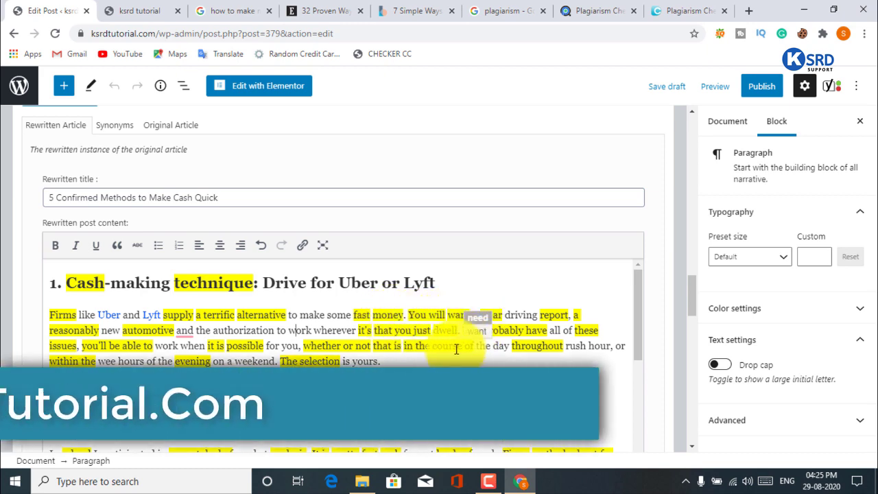
{"action": "scroll", "coordinate": [395, 343], "scroll_direction": "down", "scroll_amount": 15}
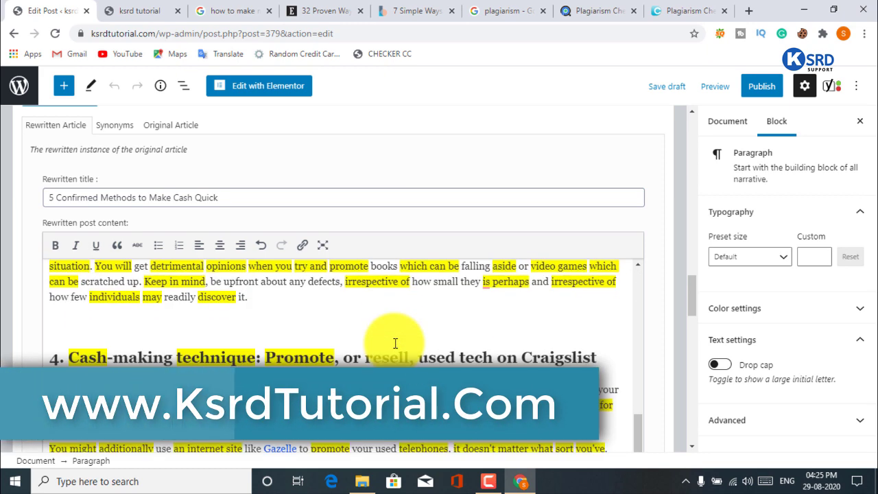
{"action": "scroll", "coordinate": [395, 343], "scroll_direction": "up", "scroll_amount": 8}
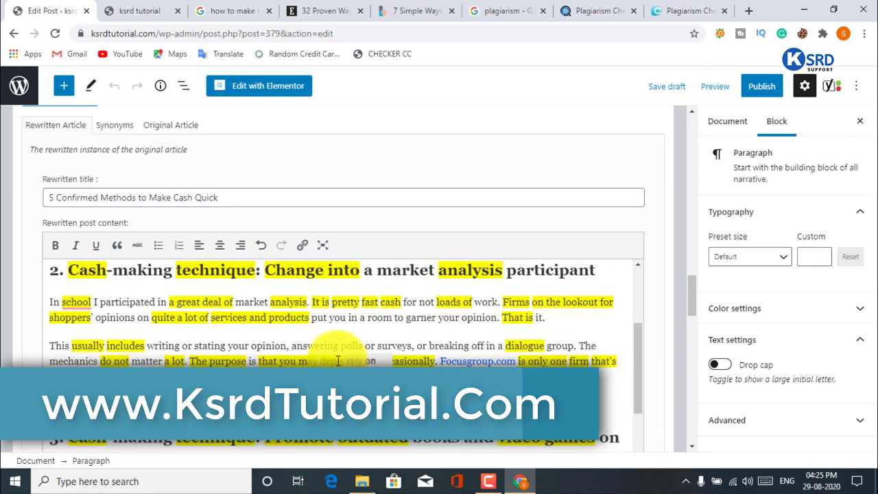
{"action": "key", "text": "ctrl+a"}
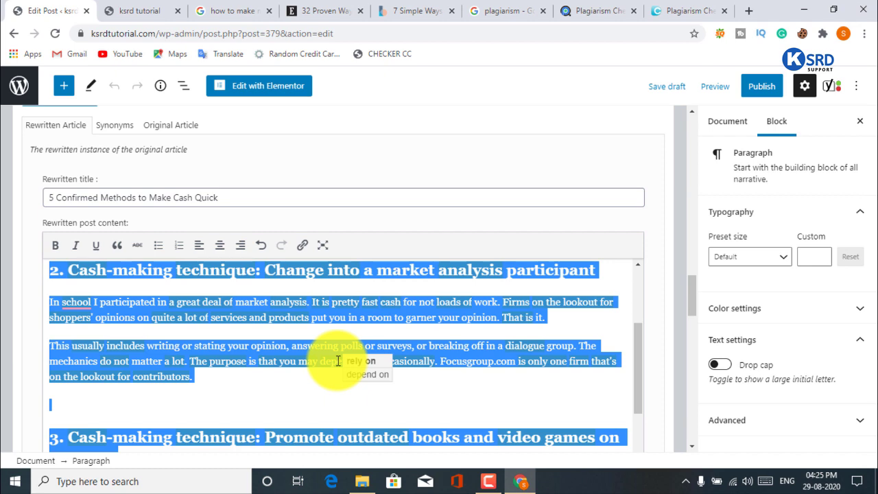
Step: Switch to the plagiarism detector, reload its page with form resubmission and paste the rewritten article into the text box
{"action": "left_click", "coordinate": [573, 10]}
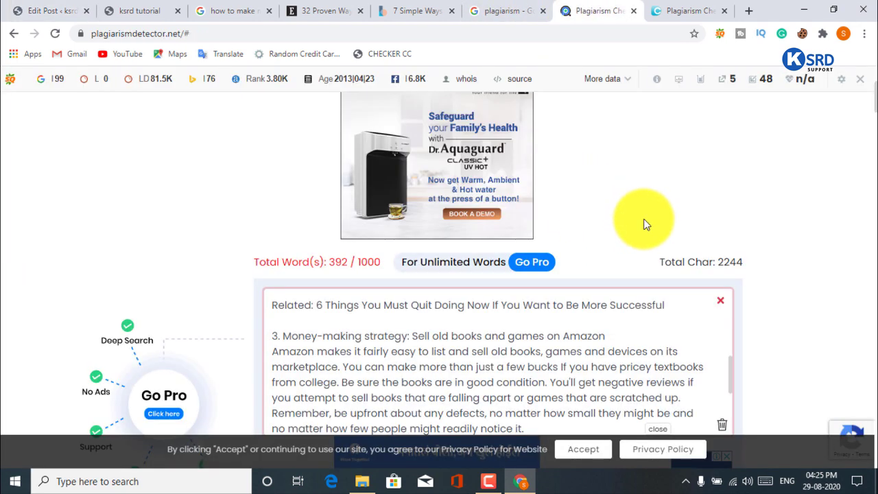
{"action": "scroll", "coordinate": [3, 154], "scroll_direction": "up", "scroll_amount": 3}
{"action": "left_click", "coordinate": [55, 33]}
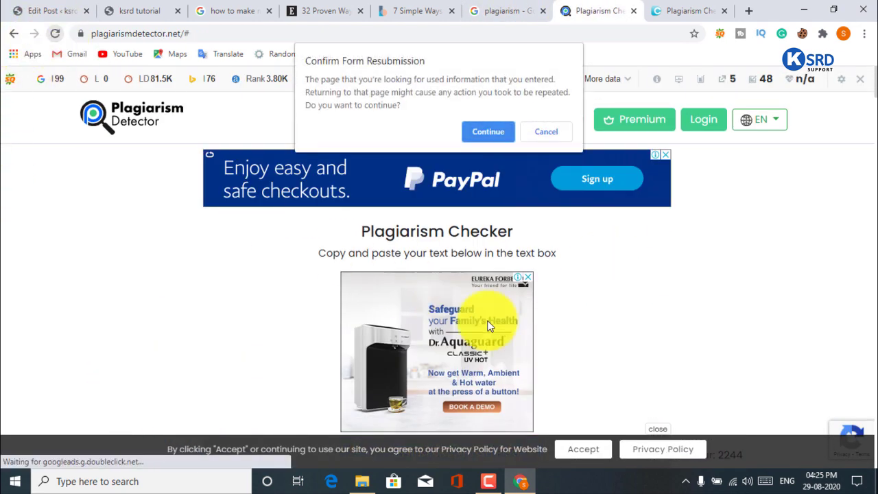
{"action": "left_click", "coordinate": [479, 136]}
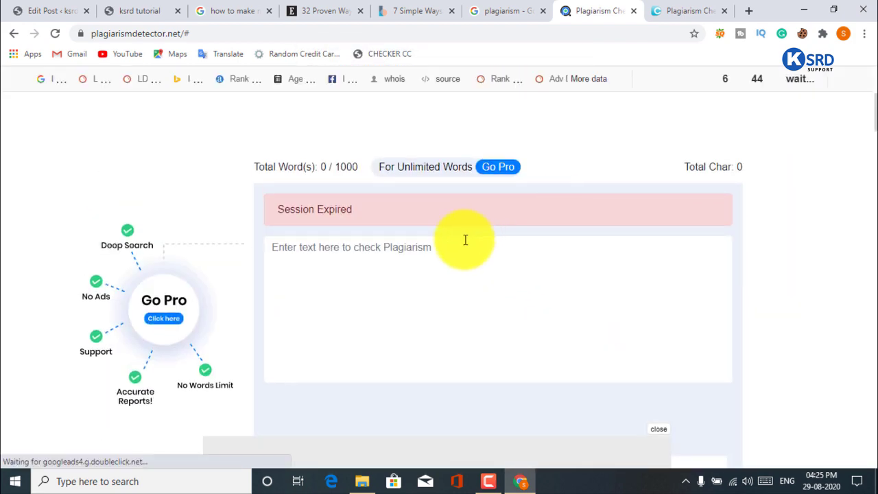
{"action": "right_click", "coordinate": [385, 193]}
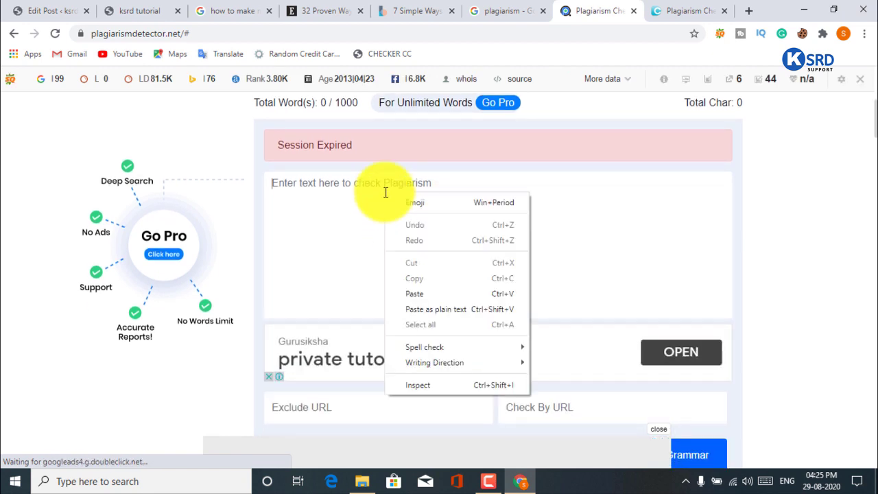
{"action": "left_click", "coordinate": [430, 292]}
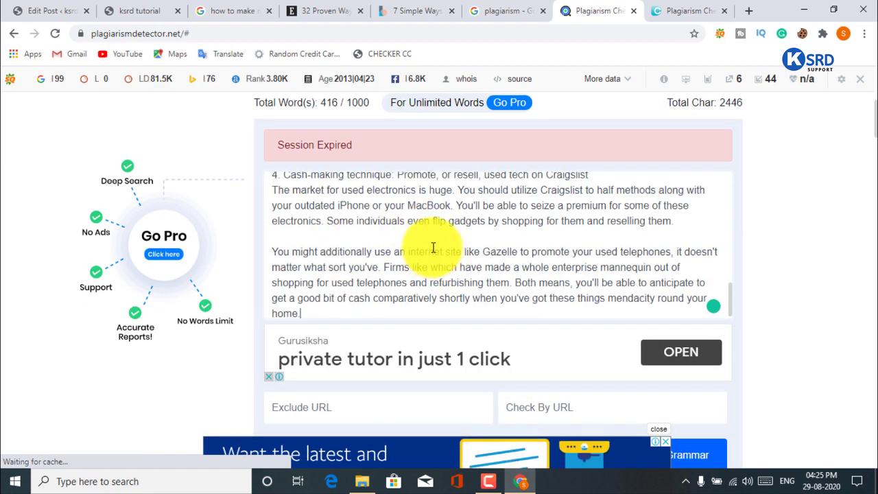
Step: Compare the beginning of the pasted rewritten text with the original article in the WordPress post
{"action": "scroll", "coordinate": [435, 240], "scroll_direction": "up", "scroll_amount": 10}
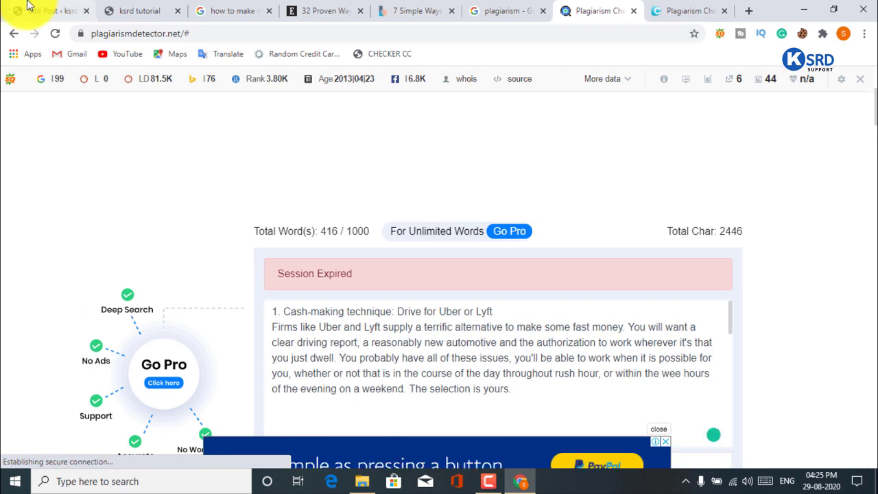
{"action": "left_click", "coordinate": [28, 11]}
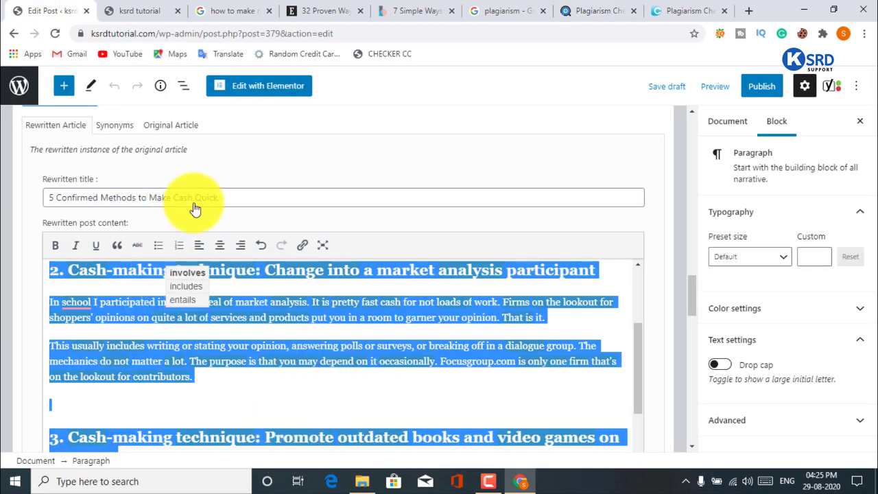
{"action": "scroll", "coordinate": [197, 204], "scroll_direction": "up", "scroll_amount": 3}
{"action": "scroll", "coordinate": [129, 395], "scroll_direction": "up", "scroll_amount": 15}
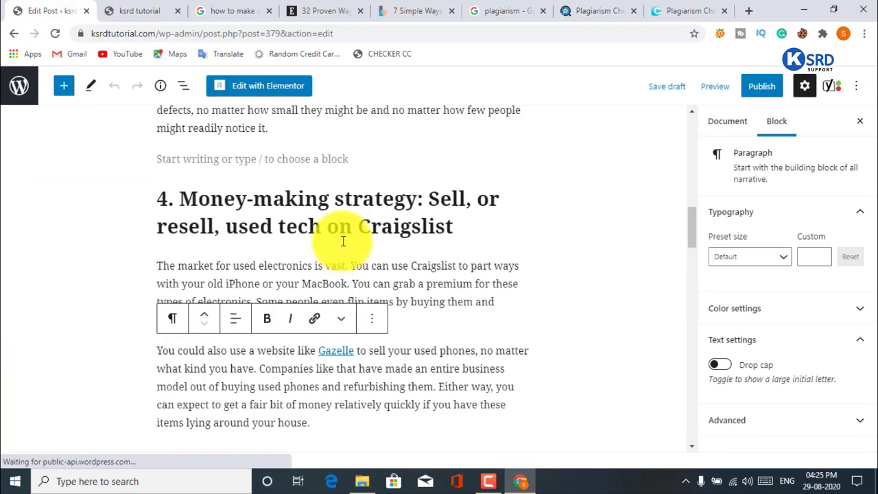
{"action": "scroll", "coordinate": [330, 258], "scroll_direction": "up", "scroll_amount": 3}
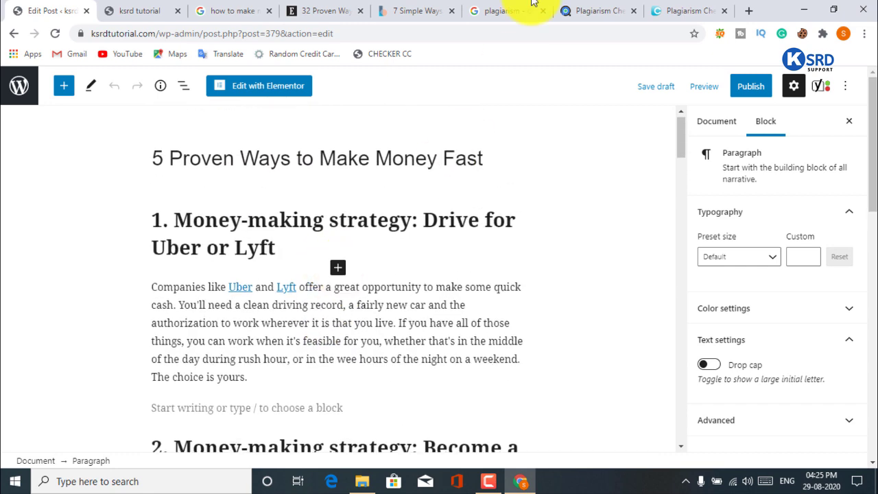
Step: Return to the plagiarism detector and look over the rewritten text while the page is loading
{"action": "left_click", "coordinate": [583, 10]}
{"action": "scroll", "coordinate": [574, 231], "scroll_direction": "down", "scroll_amount": 3}
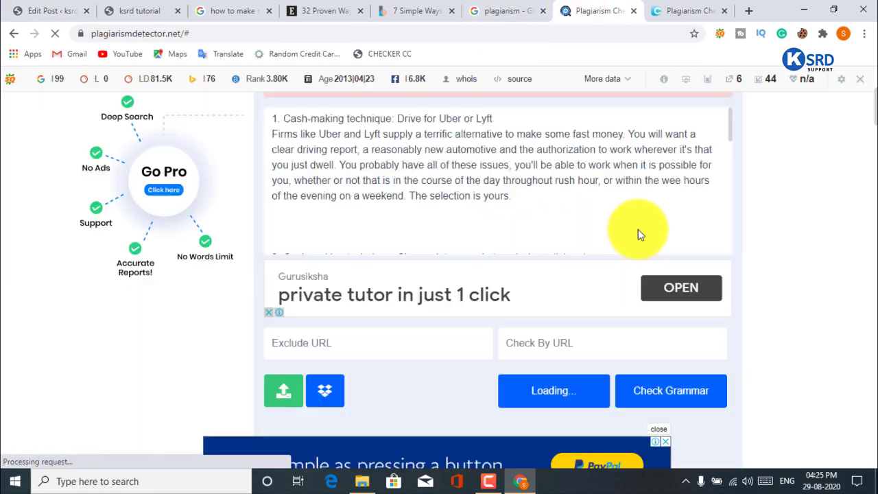
{"action": "scroll", "coordinate": [639, 247], "scroll_direction": "down", "scroll_amount": 4}
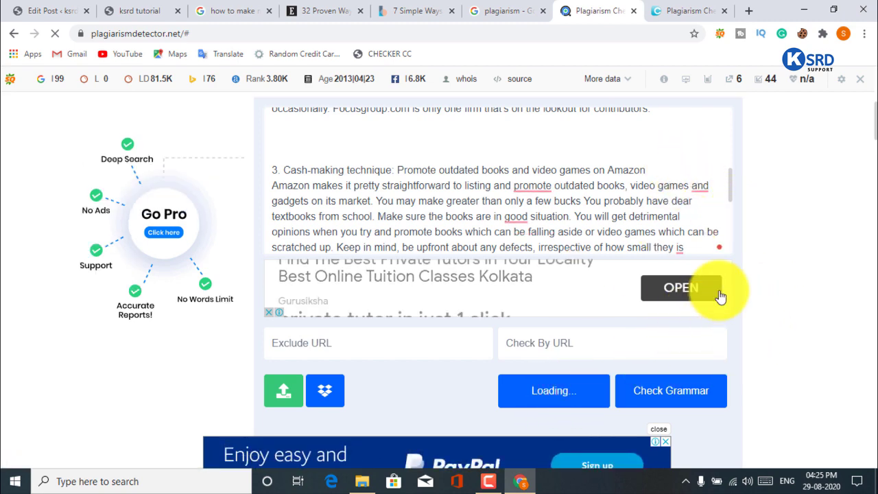
{"action": "scroll", "coordinate": [740, 260], "scroll_direction": "down", "scroll_amount": 3}
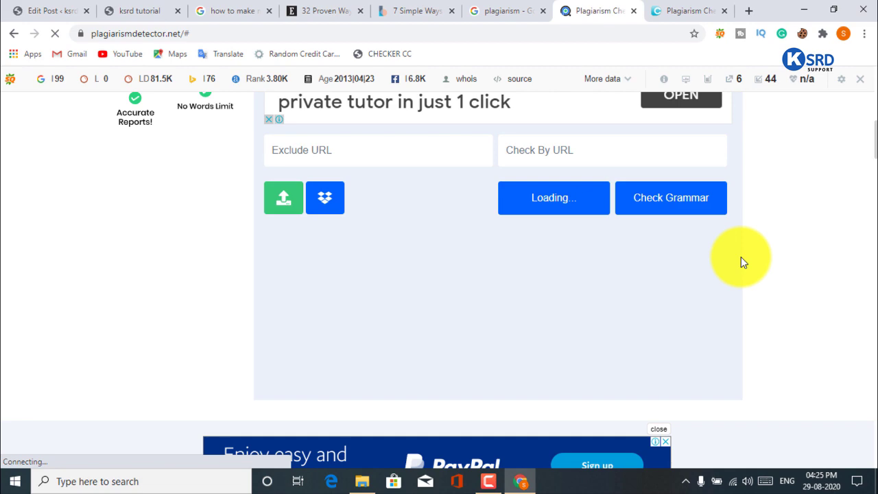
{"action": "scroll", "coordinate": [741, 257], "scroll_direction": "up", "scroll_amount": 7}
{"action": "scroll", "coordinate": [741, 256], "scroll_direction": "down", "scroll_amount": 4}
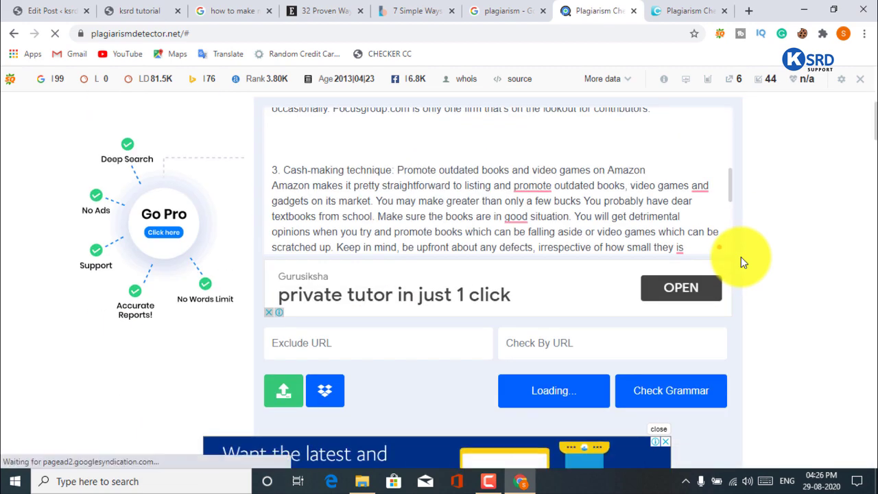
{"action": "scroll", "coordinate": [741, 256], "scroll_direction": "up", "scroll_amount": 6}
{"action": "scroll", "coordinate": [742, 256], "scroll_direction": "down", "scroll_amount": 5}
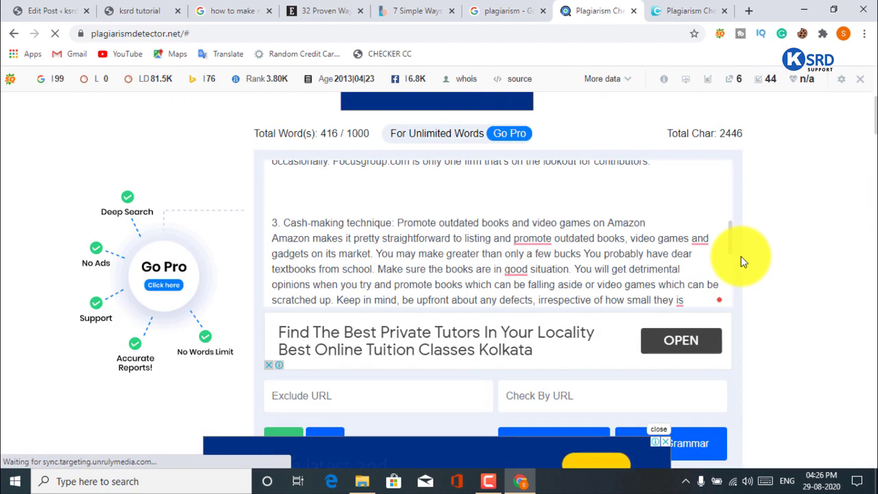
{"action": "scroll", "coordinate": [741, 256], "scroll_direction": "down", "scroll_amount": 4}
{"action": "scroll", "coordinate": [741, 256], "scroll_direction": "up", "scroll_amount": 2}
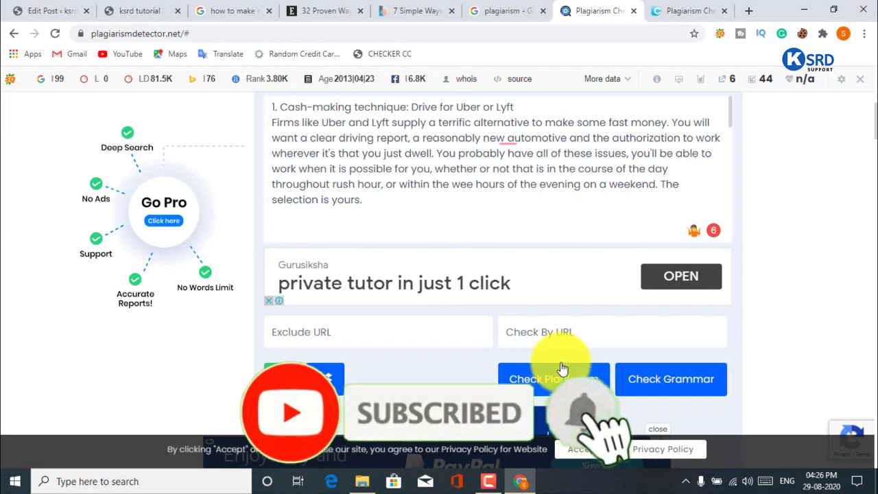
Step: Read the rewritten article through to its last paragraph and run the plagiarism check on it
{"action": "scroll", "coordinate": [571, 355], "scroll_direction": "up", "scroll_amount": 3}
{"action": "scroll", "coordinate": [491, 261], "scroll_direction": "down", "scroll_amount": 5}
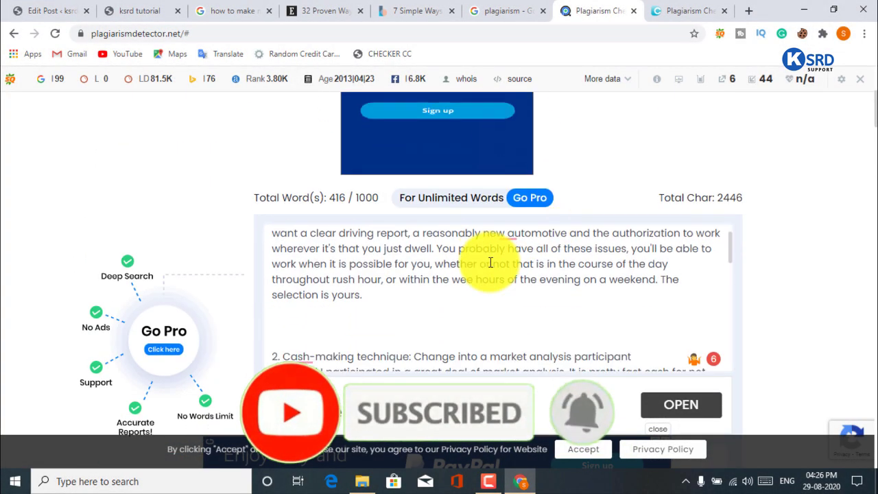
{"action": "scroll", "coordinate": [490, 262], "scroll_direction": "up", "scroll_amount": 5}
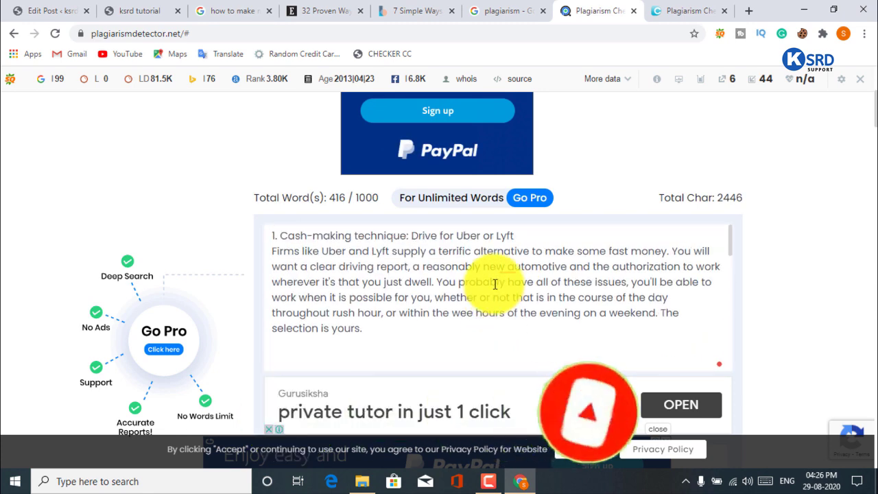
{"action": "scroll", "coordinate": [495, 284], "scroll_direction": "down", "scroll_amount": 10}
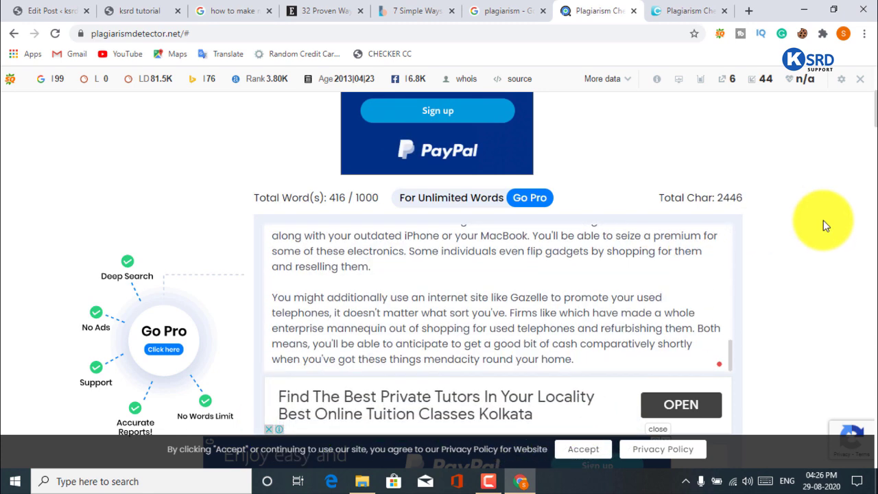
{"action": "scroll", "coordinate": [823, 220], "scroll_direction": "down", "scroll_amount": 4}
{"action": "left_click", "coordinate": [560, 254]}
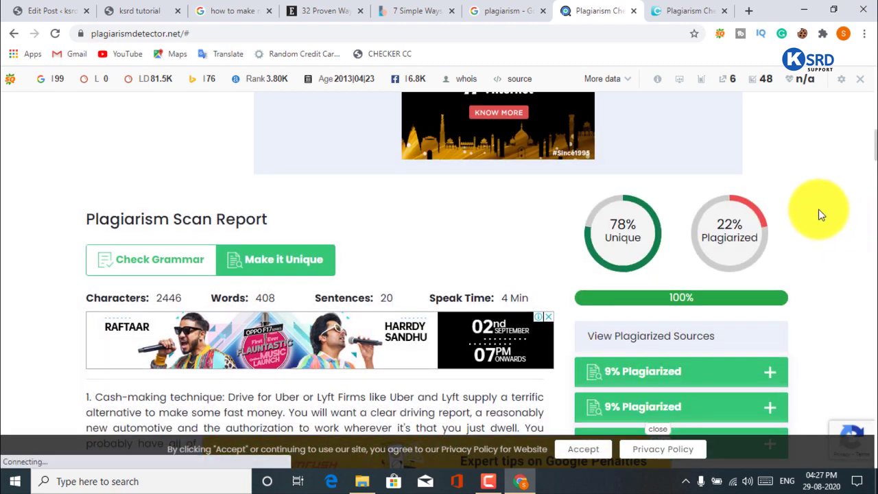
Step: Examine the scan report's unique and plagiarized scores, the plagiarized sources and the highlighted sentences of the rewritten article
{"action": "scroll", "coordinate": [679, 199], "scroll_direction": "down", "scroll_amount": 1}
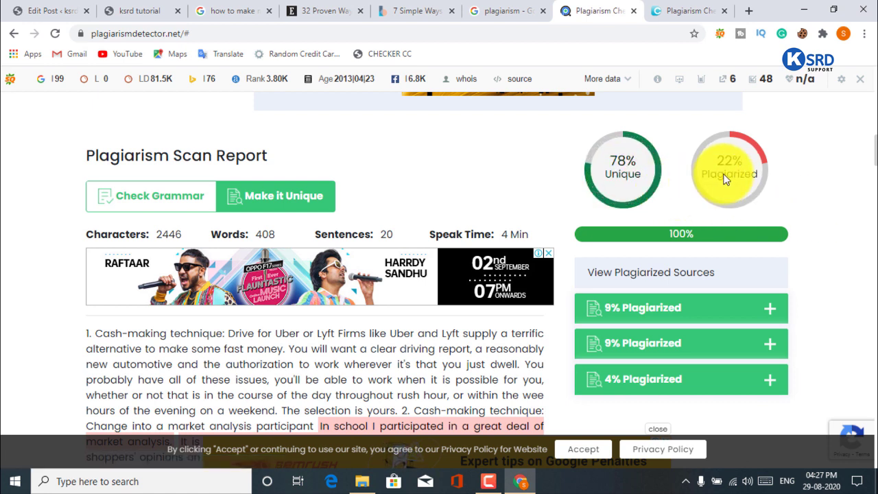
{"action": "scroll", "coordinate": [761, 193], "scroll_direction": "down", "scroll_amount": 4}
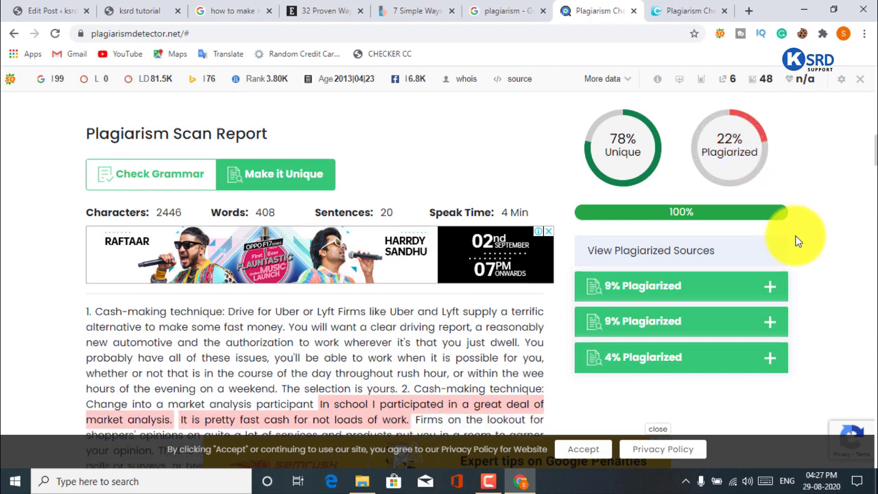
{"action": "scroll", "coordinate": [415, 233], "scroll_direction": "down", "scroll_amount": 5}
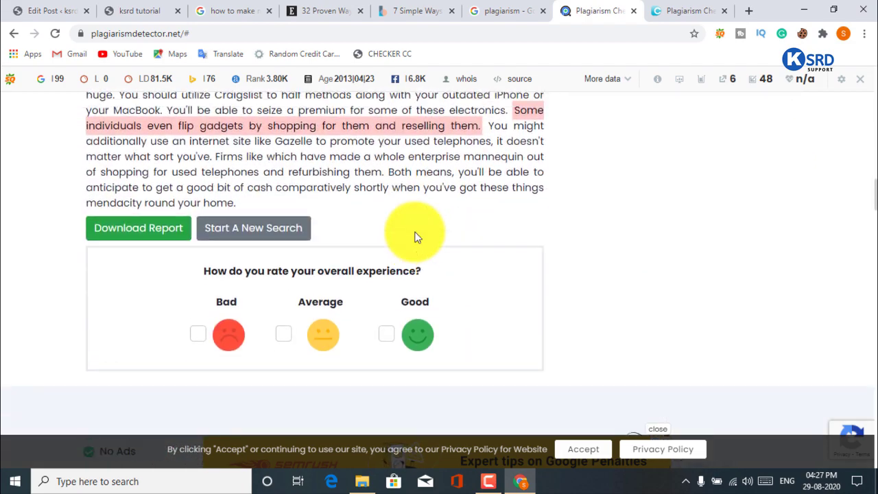
{"action": "scroll", "coordinate": [398, 232], "scroll_direction": "up", "scroll_amount": 4}
{"action": "scroll", "coordinate": [451, 197], "scroll_direction": "up", "scroll_amount": 5}
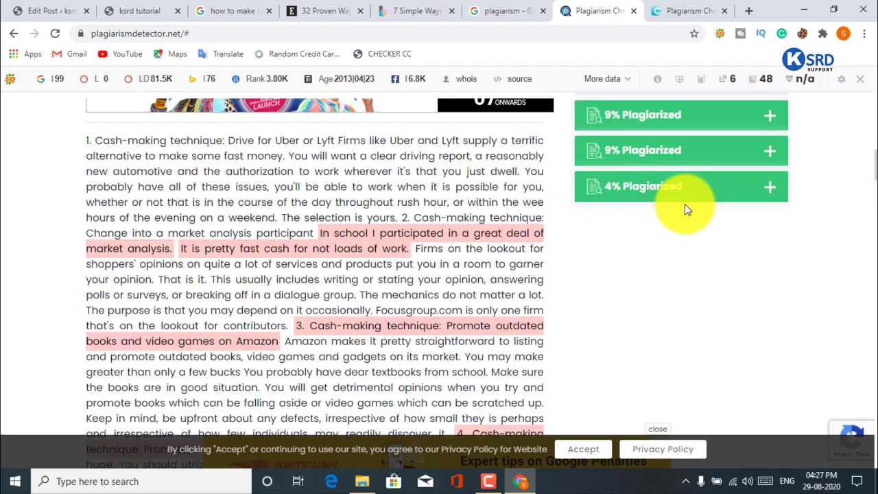
{"action": "scroll", "coordinate": [703, 183], "scroll_direction": "up", "scroll_amount": 1}
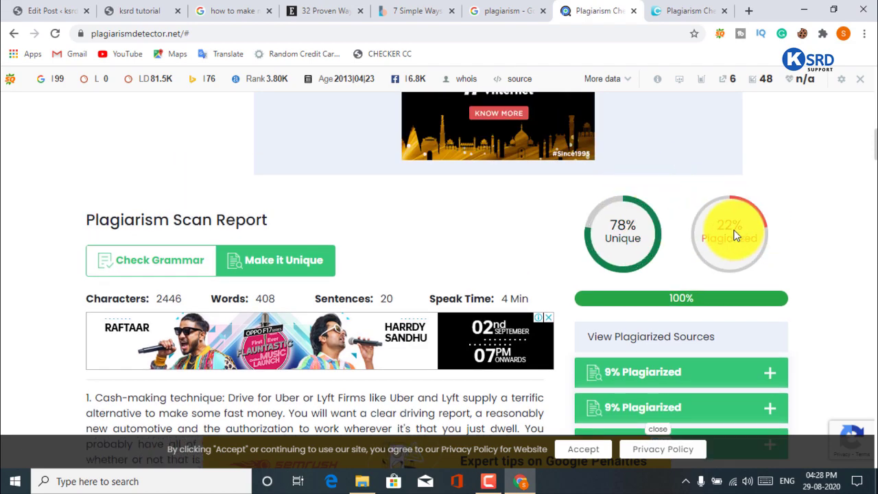
{"action": "scroll", "coordinate": [392, 281], "scroll_direction": "down", "scroll_amount": 6}
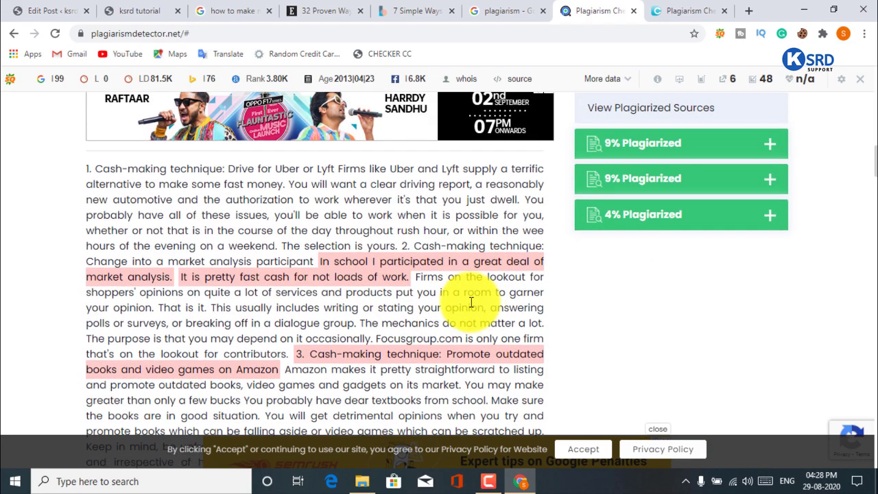
{"action": "scroll", "coordinate": [444, 356], "scroll_direction": "down", "scroll_amount": 5}
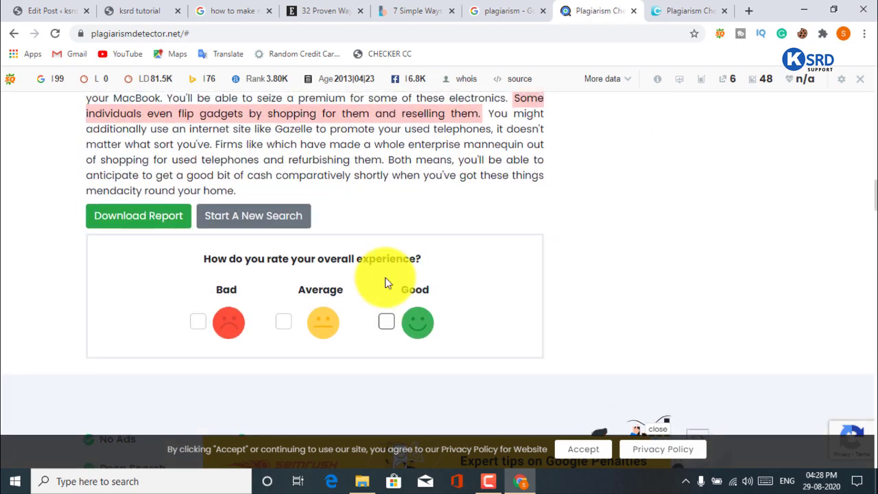
{"action": "scroll", "coordinate": [333, 314], "scroll_direction": "up", "scroll_amount": 6}
{"action": "scroll", "coordinate": [347, 227], "scroll_direction": "up", "scroll_amount": 3}
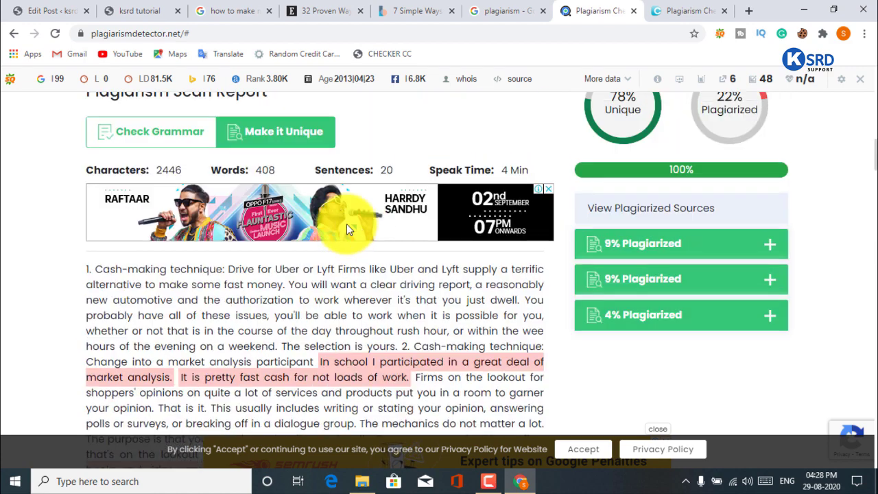
Step: Return to the WordPress post and look over the rewritten article in the editor from its title to the last paragraph
{"action": "left_click", "coordinate": [51, 11]}
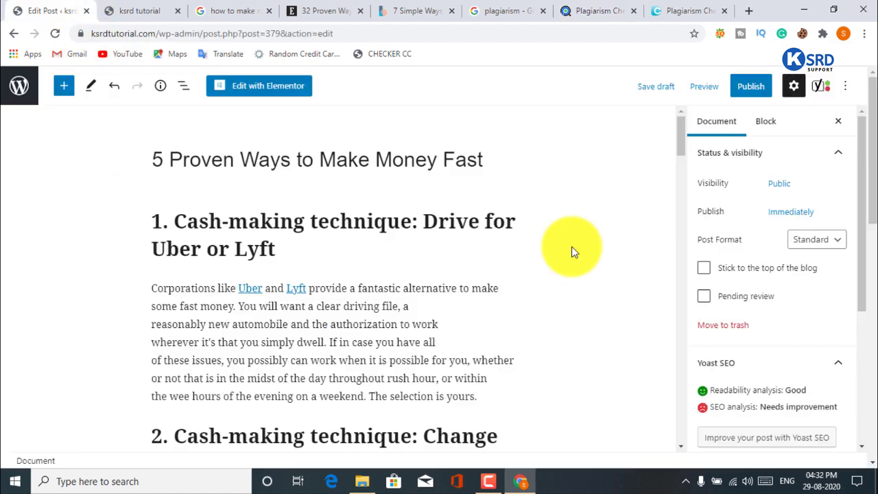
{"action": "scroll", "coordinate": [378, 349], "scroll_direction": "down", "scroll_amount": 6}
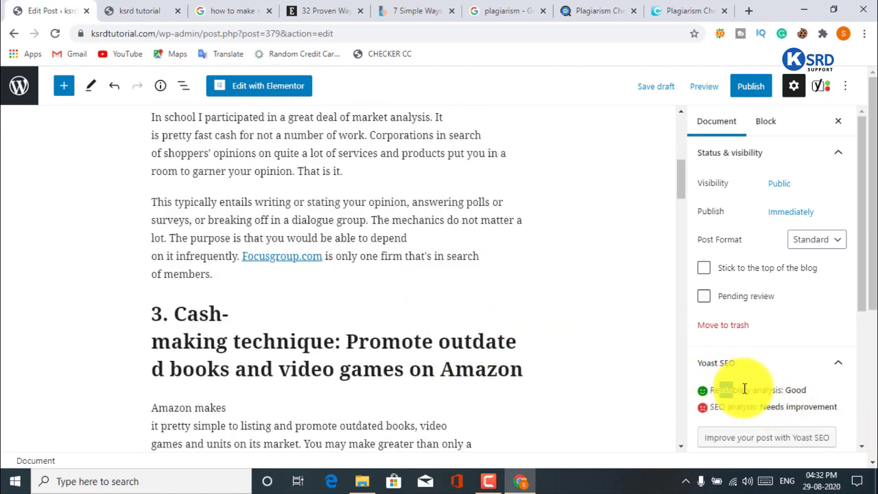
{"action": "left_click", "coordinate": [596, 299]}
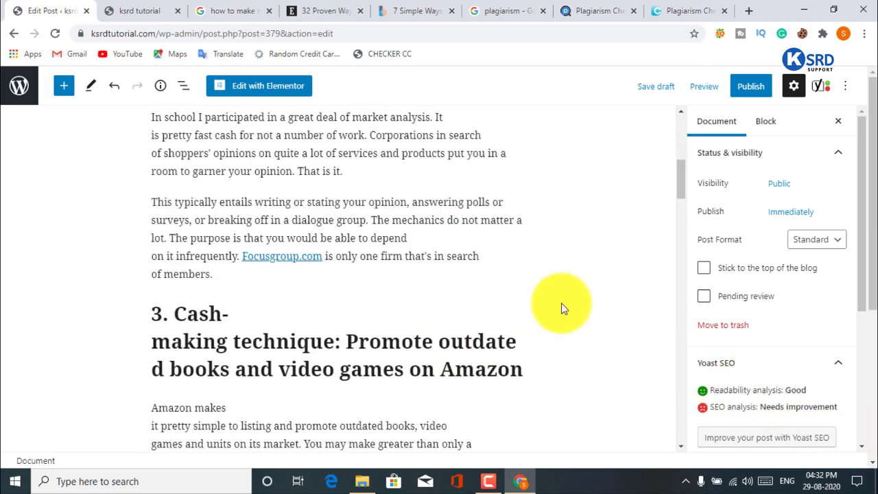
{"action": "scroll", "coordinate": [561, 308], "scroll_direction": "down", "scroll_amount": 15}
{"action": "scroll", "coordinate": [352, 299], "scroll_direction": "up", "scroll_amount": 10}
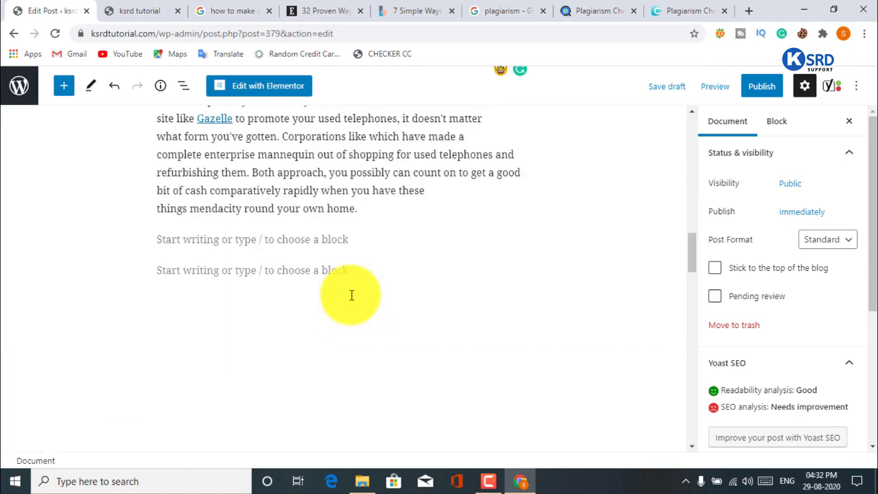
{"action": "scroll", "coordinate": [351, 295], "scroll_direction": "up", "scroll_amount": 10}
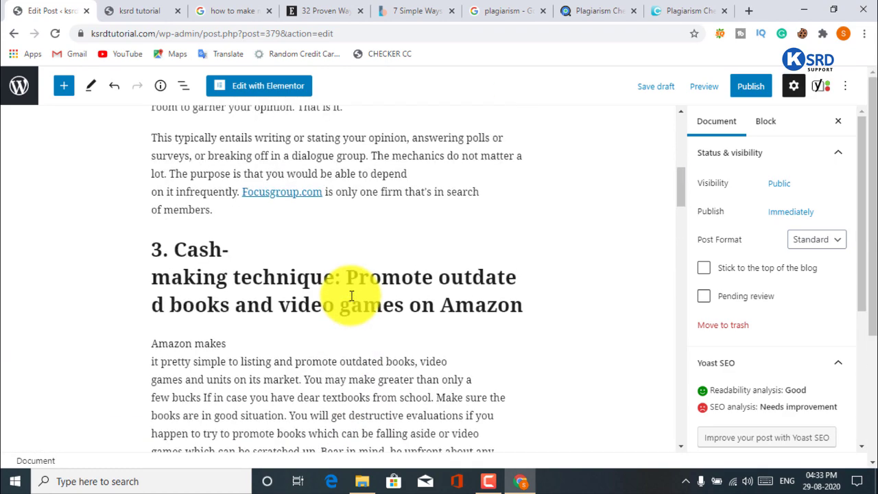
{"action": "scroll", "coordinate": [351, 295], "scroll_direction": "down", "scroll_amount": 15}
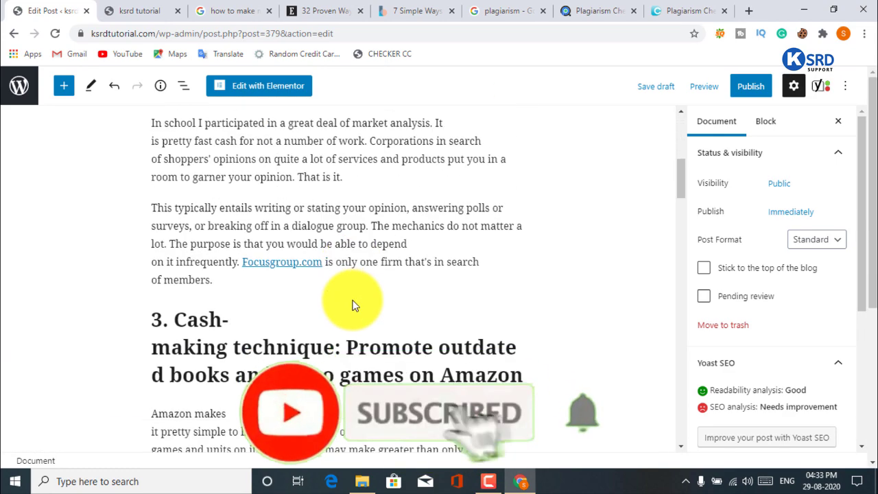
Step: Examine the rewritten post content in the Auto Spinner box, including its highlighted replacements and the options for sending or generating the post
{"action": "scroll", "coordinate": [334, 323], "scroll_direction": "down", "scroll_amount": 10}
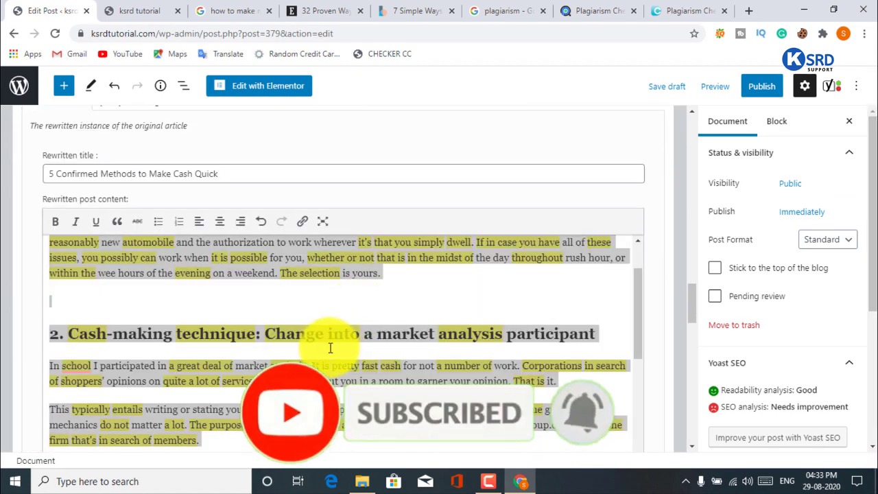
{"action": "scroll", "coordinate": [597, 297], "scroll_direction": "down", "scroll_amount": 6}
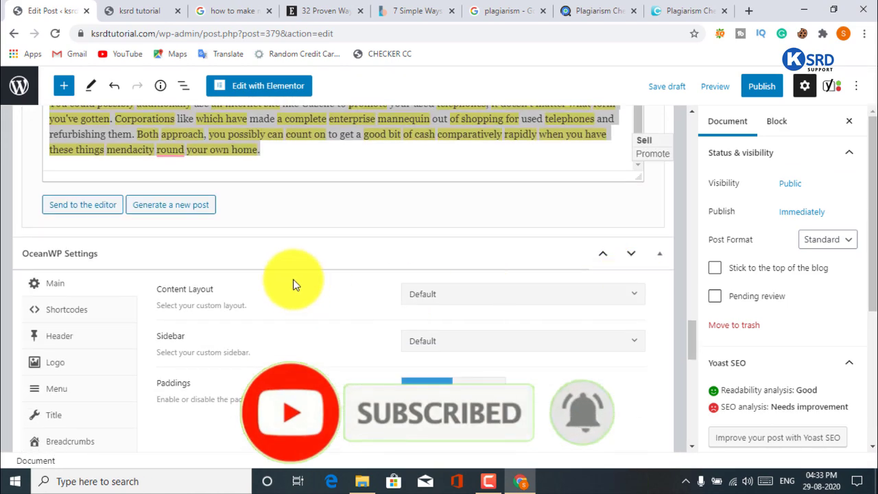
{"action": "scroll", "coordinate": [372, 246], "scroll_direction": "up", "scroll_amount": 2}
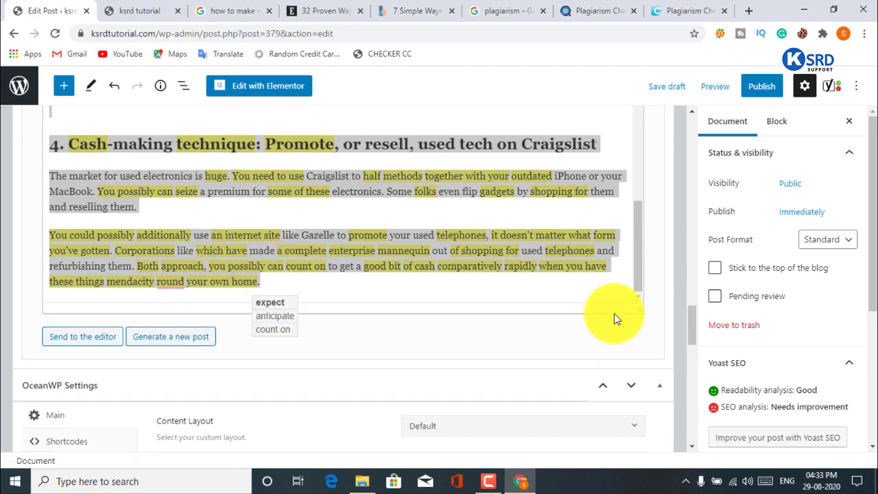
{"action": "scroll", "coordinate": [614, 309], "scroll_direction": "up", "scroll_amount": 3}
{"action": "scroll", "coordinate": [467, 225], "scroll_direction": "down", "scroll_amount": 2}
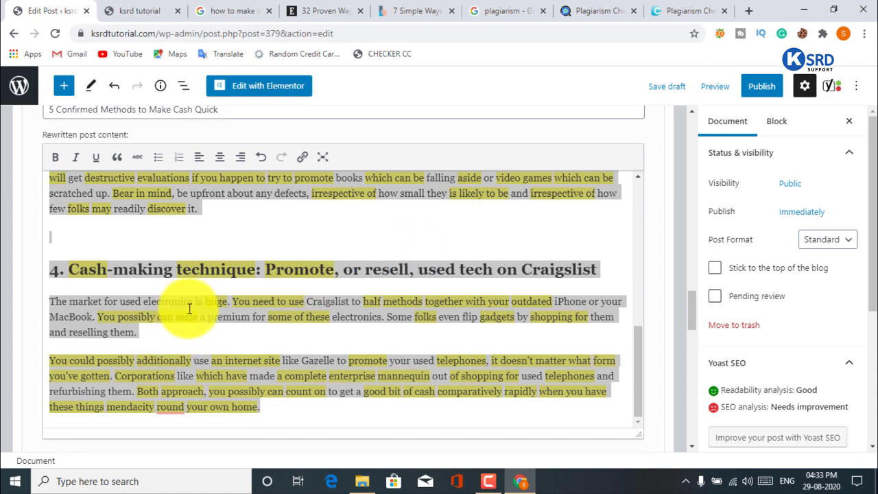
{"action": "left_click", "coordinate": [295, 269]}
{"action": "scroll", "coordinate": [347, 288], "scroll_direction": "up", "scroll_amount": 3}
{"action": "scroll", "coordinate": [355, 295], "scroll_direction": "down", "scroll_amount": 3}
{"action": "scroll", "coordinate": [501, 267], "scroll_direction": "down", "scroll_amount": 4}
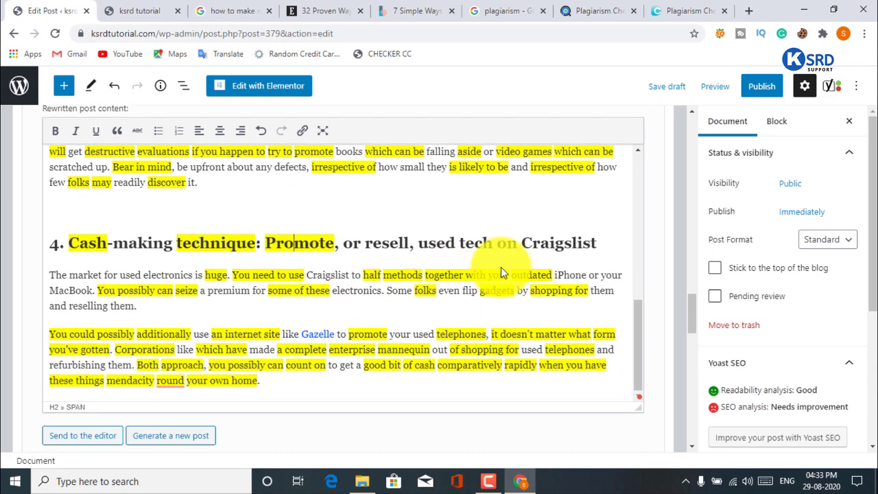
{"action": "scroll", "coordinate": [569, 240], "scroll_direction": "up", "scroll_amount": 2}
{"action": "left_click", "coordinate": [162, 341]}
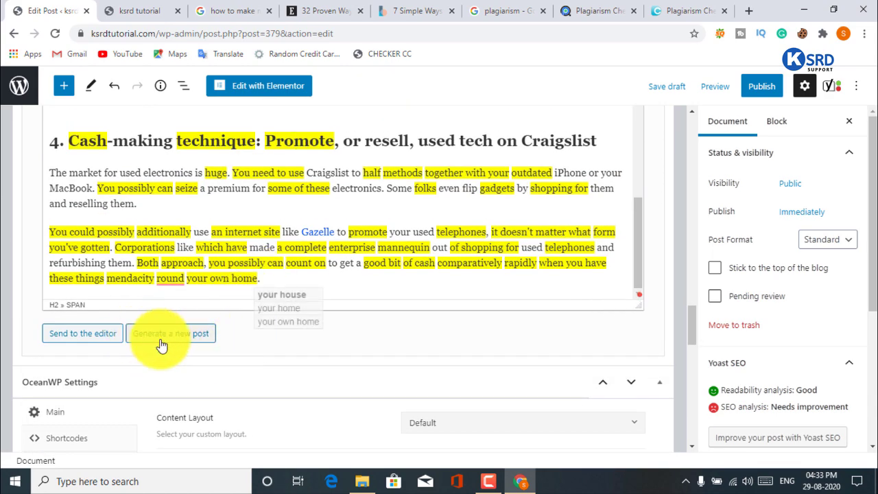
{"action": "scroll", "coordinate": [648, 209], "scroll_direction": "up", "scroll_amount": 10}
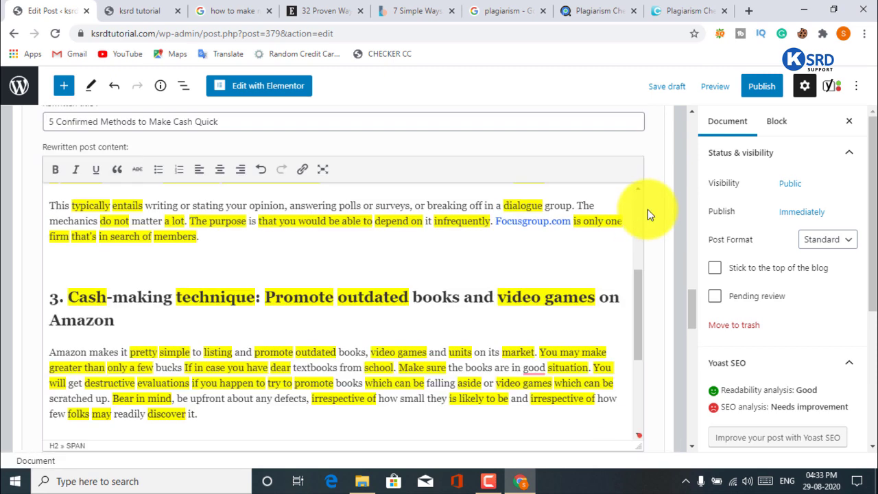
{"action": "scroll", "coordinate": [575, 252], "scroll_direction": "down", "scroll_amount": 5}
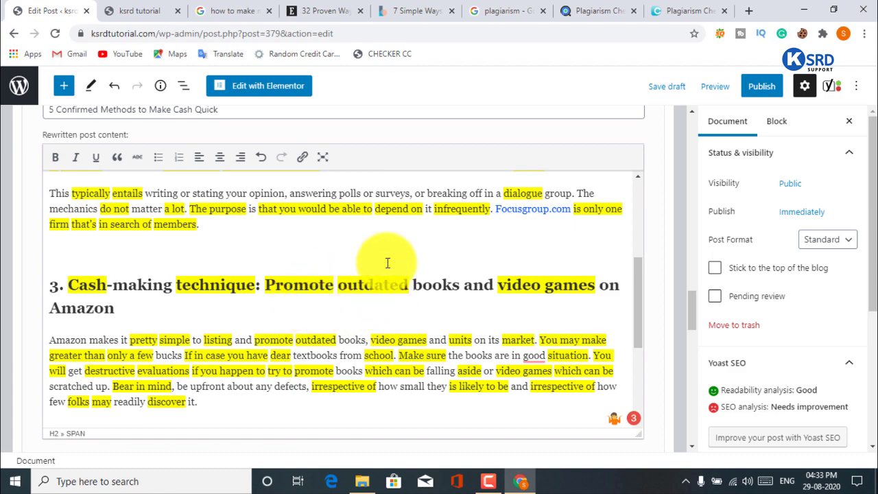
{"action": "scroll", "coordinate": [334, 308], "scroll_direction": "down", "scroll_amount": 6}
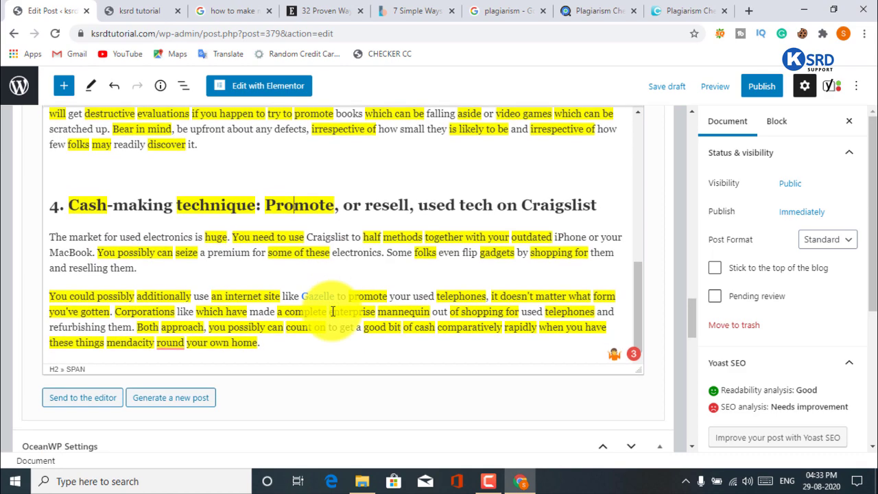
Step: Go back to the post body and reread the first three cash-making sections
{"action": "scroll", "coordinate": [334, 315], "scroll_direction": "up", "scroll_amount": 5}
{"action": "scroll", "coordinate": [334, 311], "scroll_direction": "up", "scroll_amount": 10}
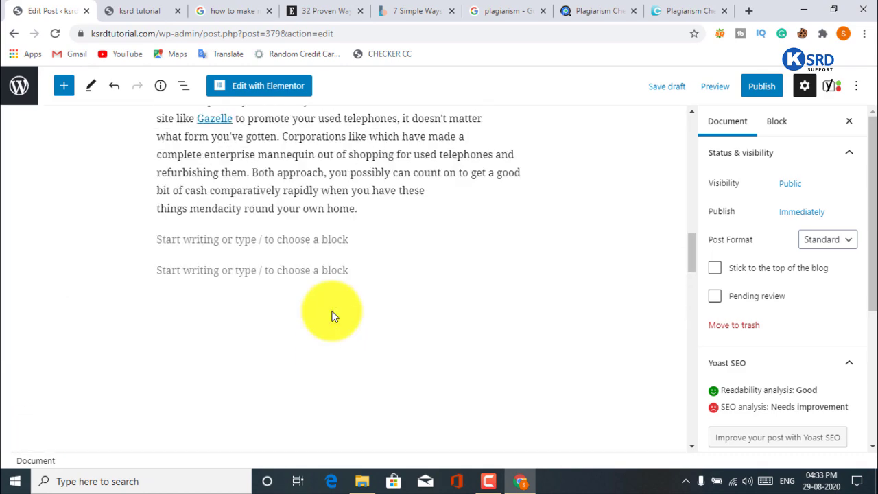
{"action": "scroll", "coordinate": [334, 311], "scroll_direction": "up", "scroll_amount": 10}
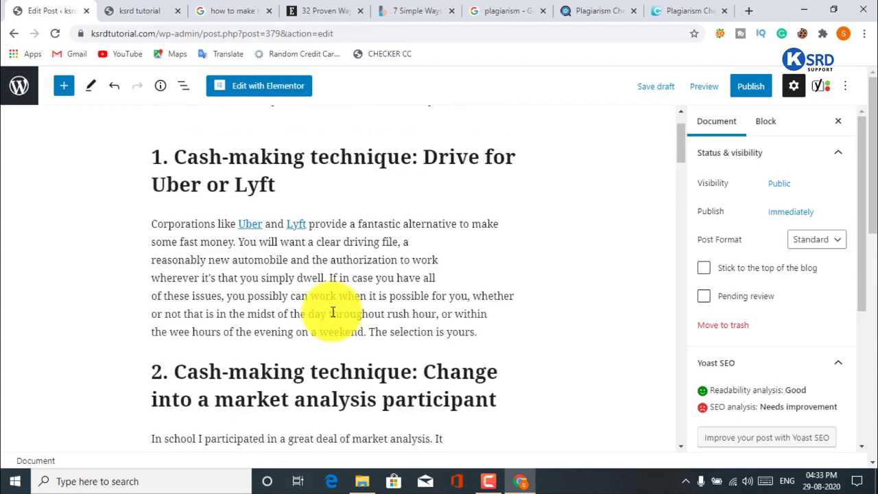
{"action": "scroll", "coordinate": [432, 345], "scroll_direction": "down", "scroll_amount": 8}
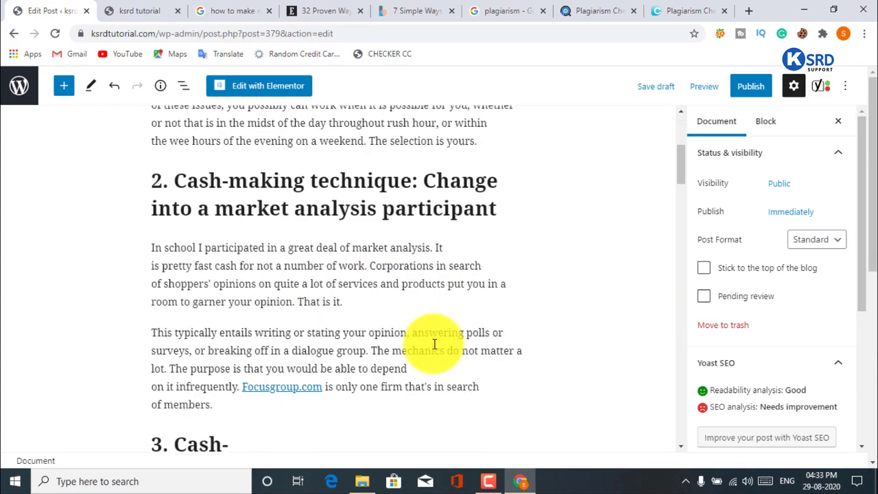
{"action": "scroll", "coordinate": [394, 364], "scroll_direction": "up", "scroll_amount": 5}
{"action": "scroll", "coordinate": [397, 364], "scroll_direction": "up", "scroll_amount": 3}
{"action": "scroll", "coordinate": [397, 364], "scroll_direction": "down", "scroll_amount": 10}
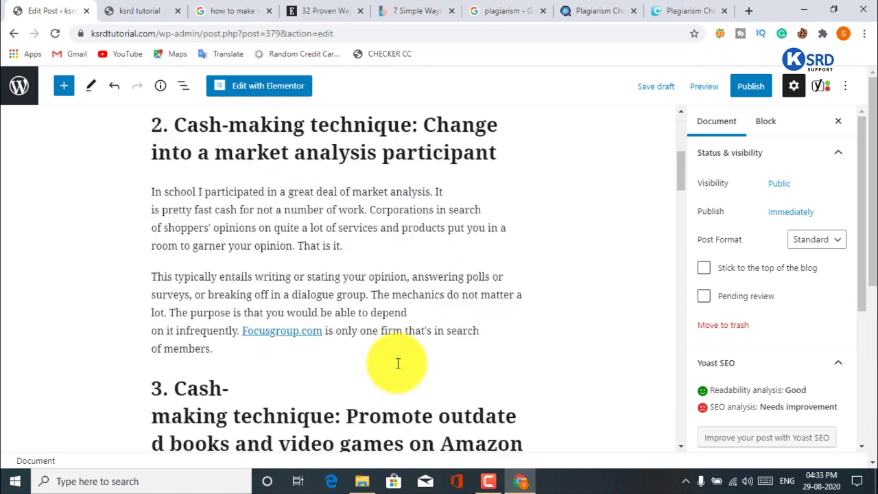
Step: Select the first section's heading about driving for Uber or Lyft together with the paragraph below it
{"action": "scroll", "coordinate": [397, 364], "scroll_direction": "up", "scroll_amount": 8}
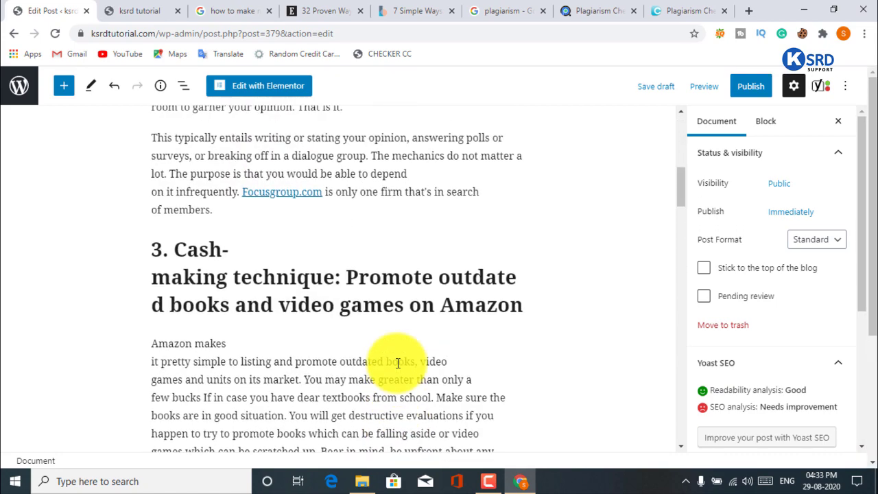
{"action": "scroll", "coordinate": [397, 364], "scroll_direction": "up", "scroll_amount": 3}
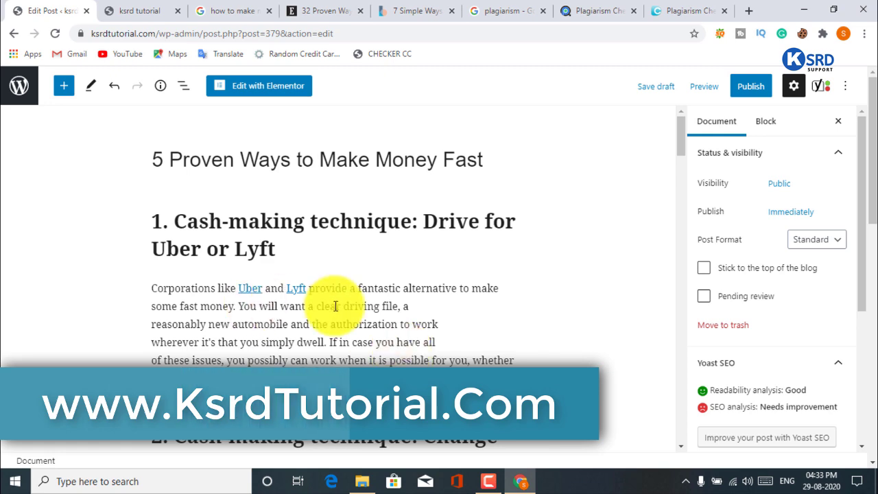
{"action": "left_click_drag", "start_coordinate": [173, 212], "coordinate": [484, 335]}
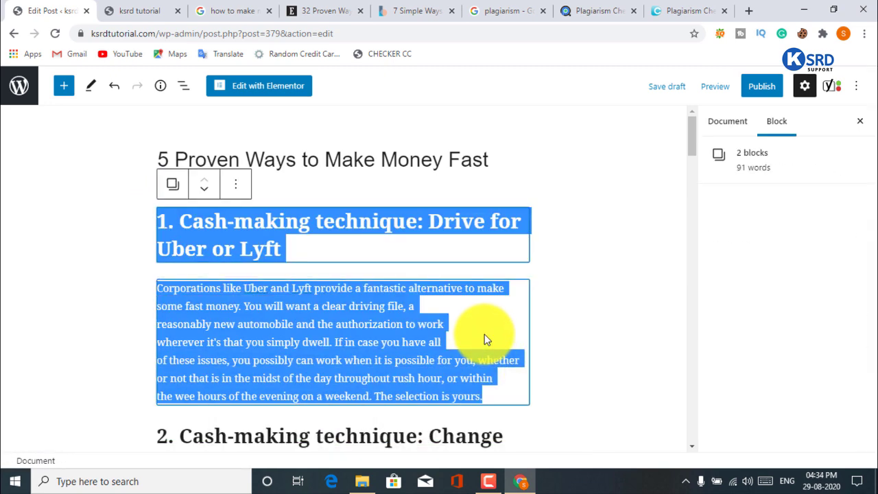